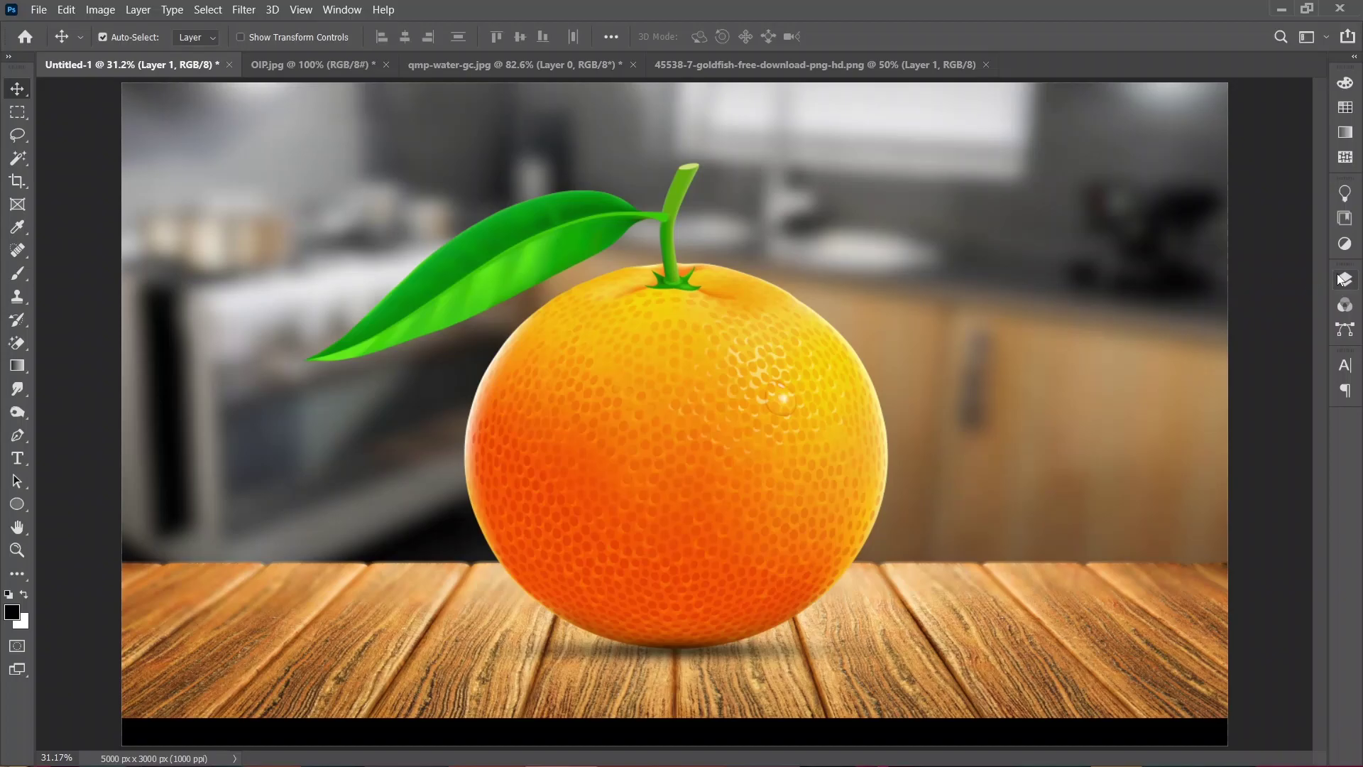
# - Duplicate the orange layer and desaturate the copy to greyscale
pyautogui.click(1344, 279)
pyautogui.scroll(-1, 1214, 384)
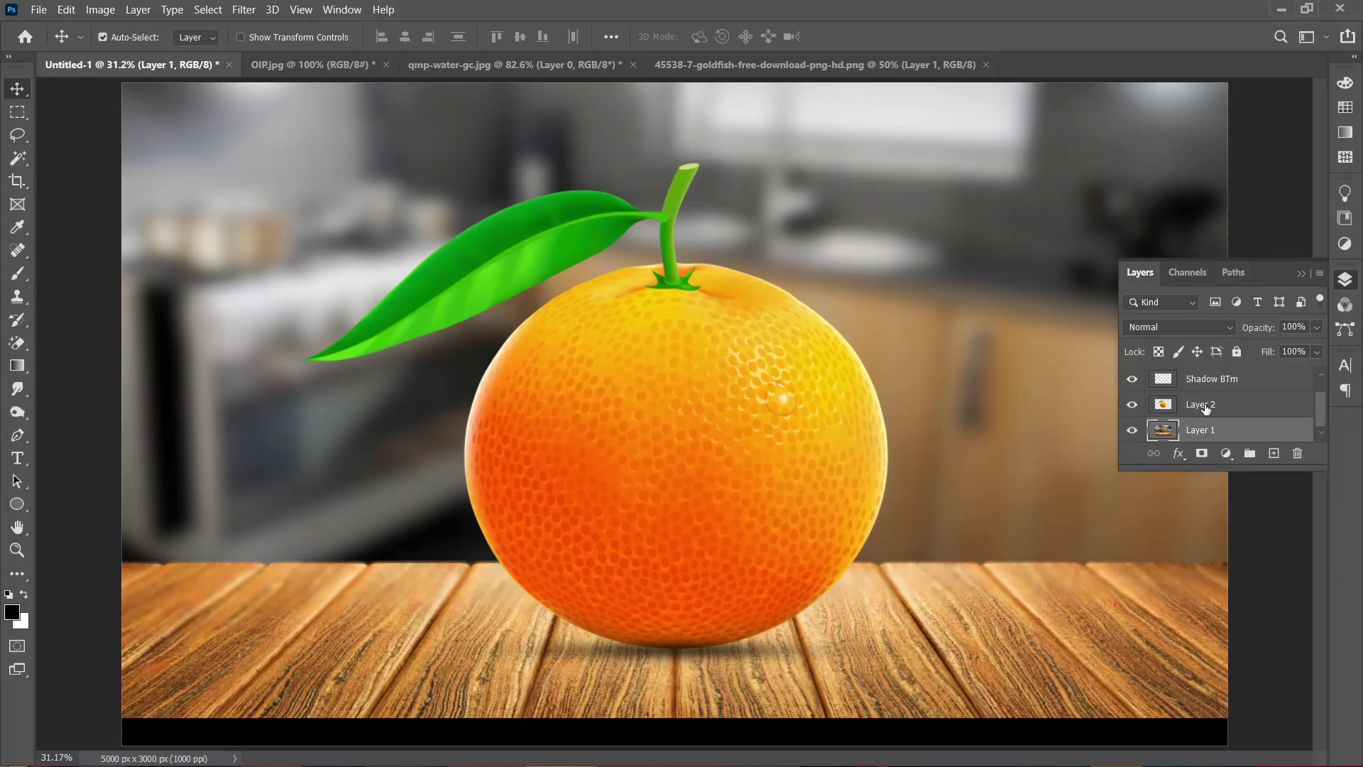
pyautogui.moveTo(1206, 408); pyautogui.dragTo(1273, 453)
pyautogui.click(1302, 275)
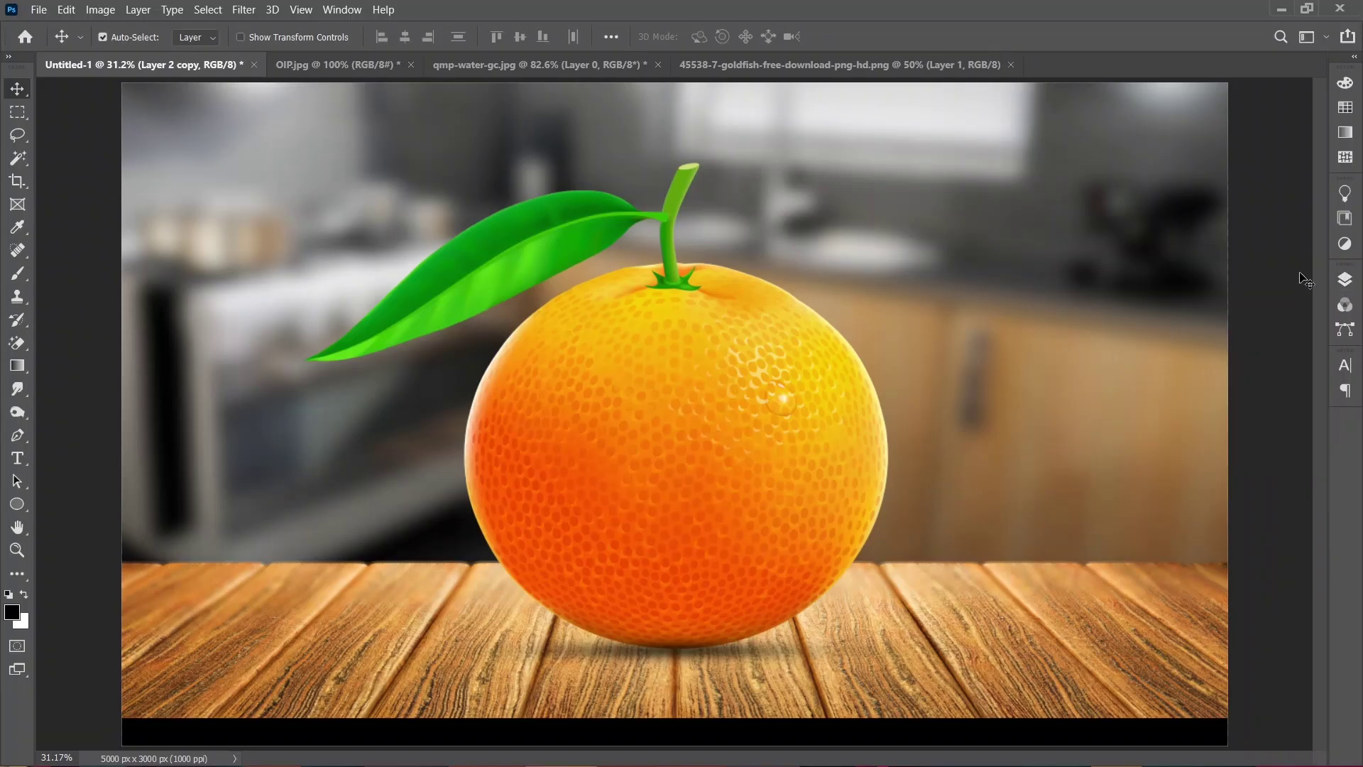
pyautogui.click(101, 9)
pyautogui.moveTo(126, 51)
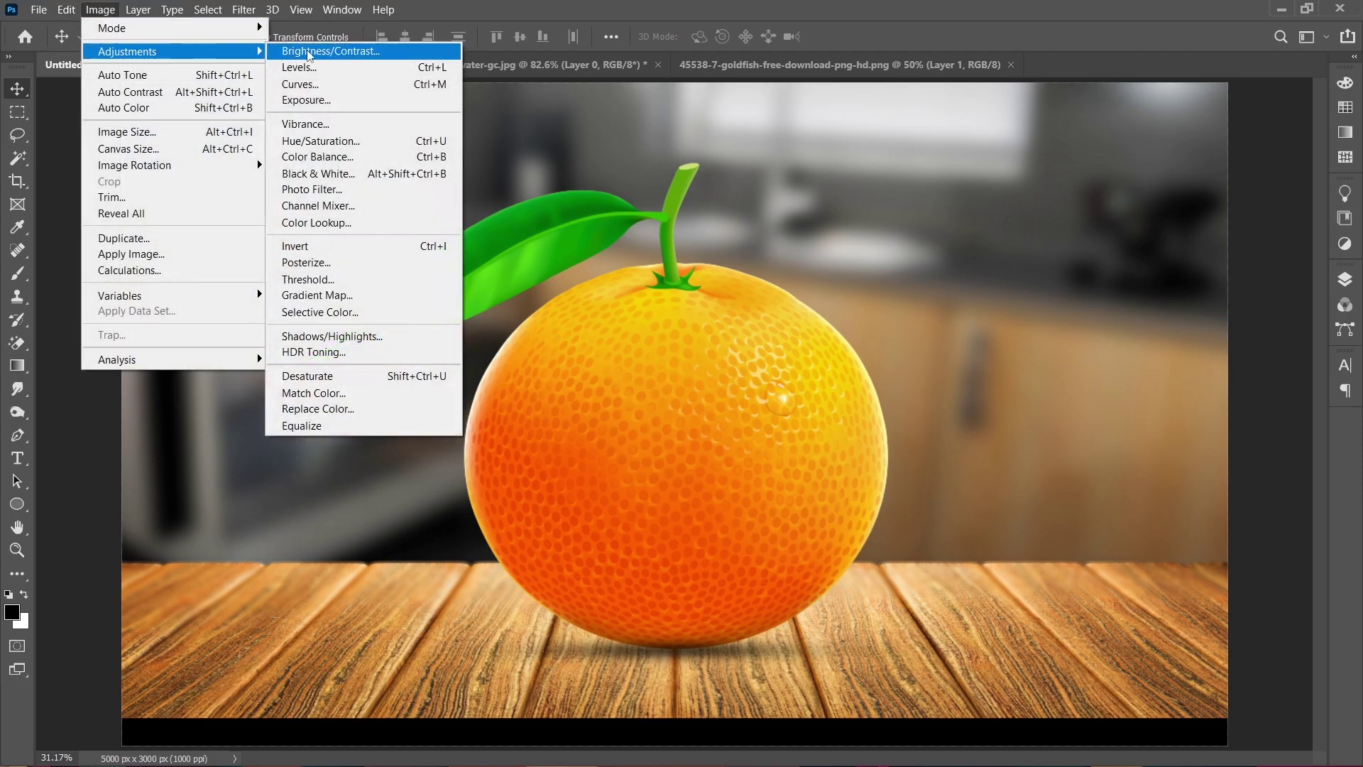
pyautogui.click(312, 383)
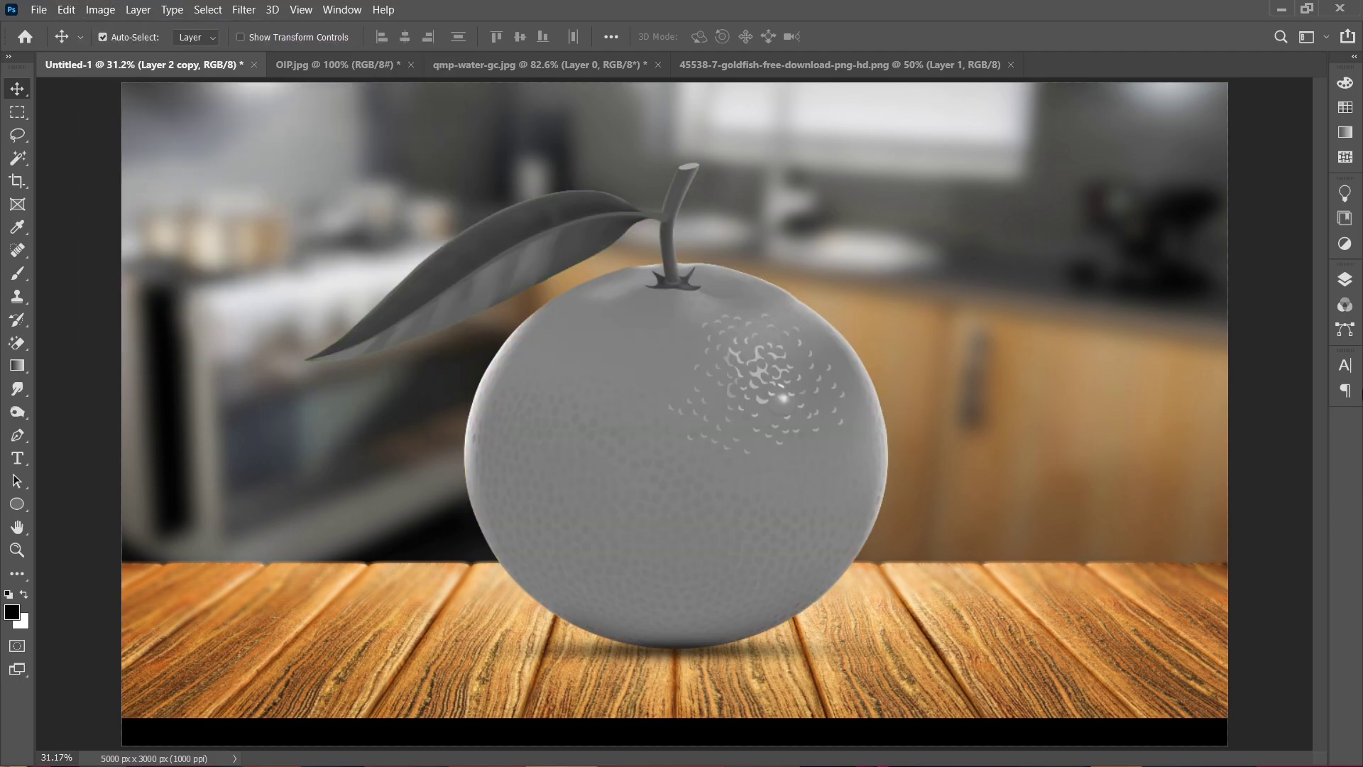
# - Set the greyscale copy's blend mode to Screen and hide the original colour orange layer
pyautogui.click(1345, 280)
pyautogui.click(1205, 327)
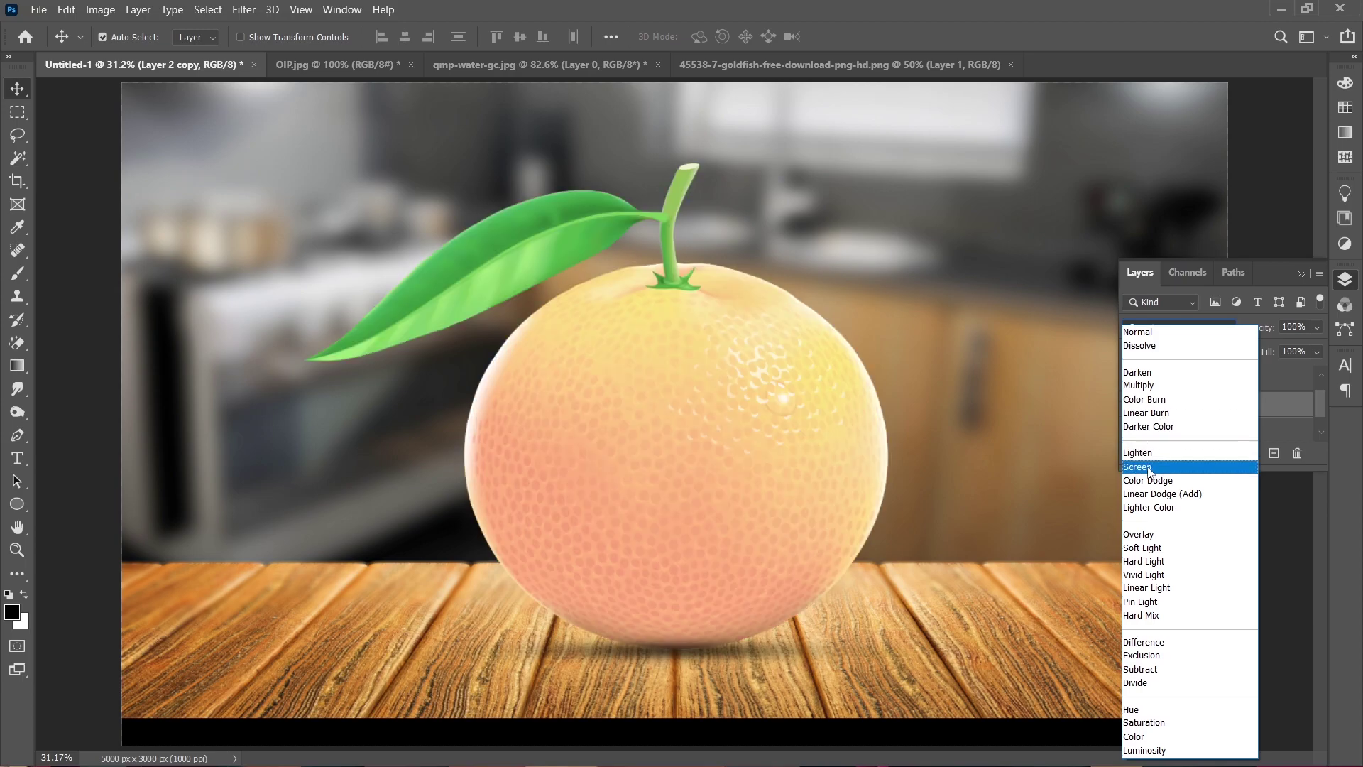
pyautogui.click(1179, 455)
pyautogui.click(1133, 430)
pyautogui.click(100, 9)
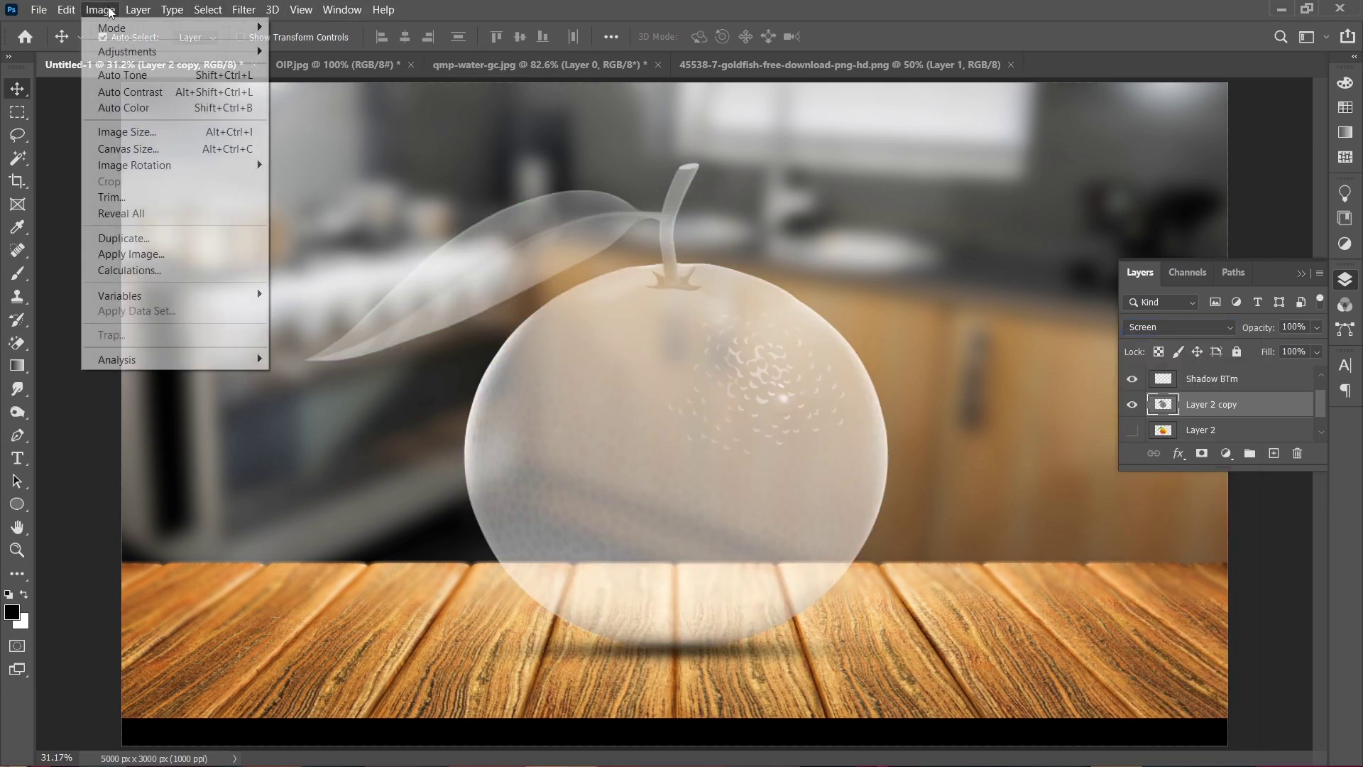
pyautogui.moveTo(126, 52)
pyautogui.click(309, 71)
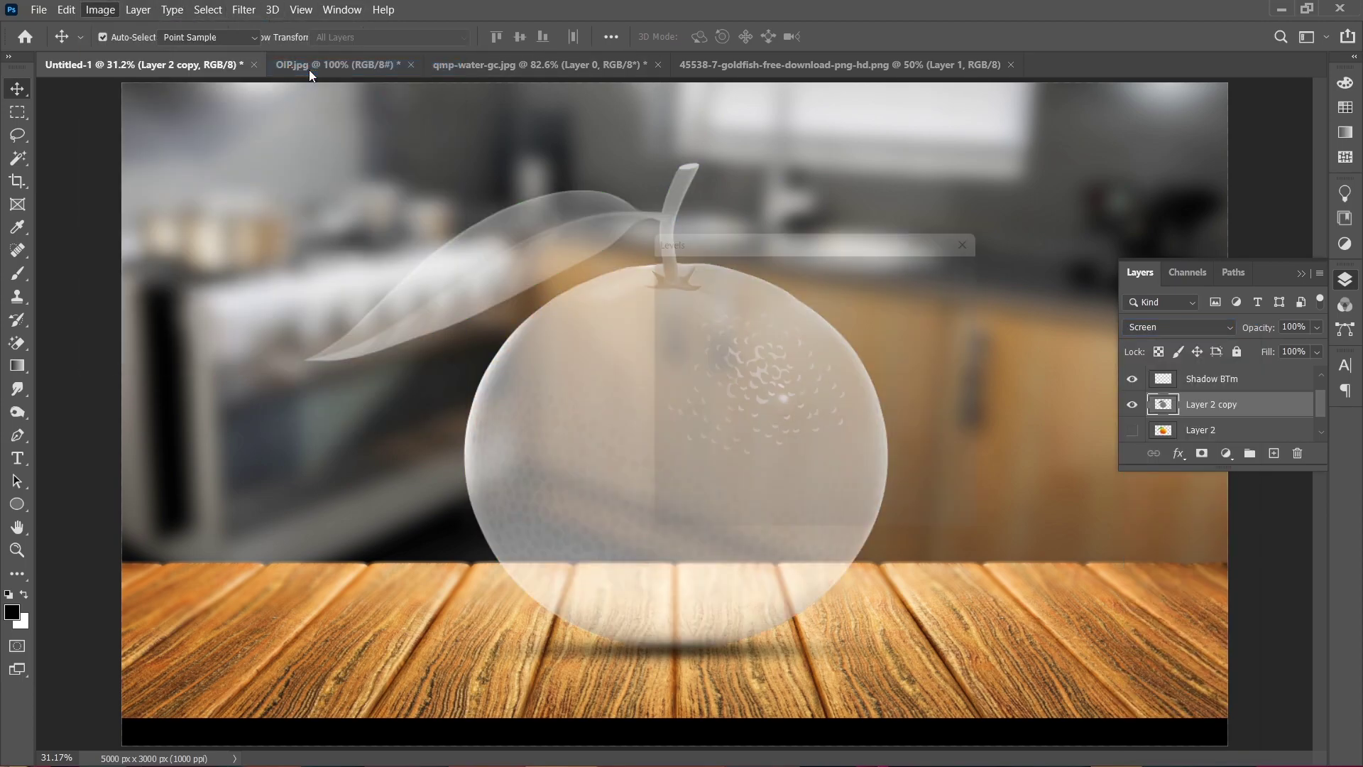
# - Apply Levels with input values 83, 0.4 and 190 to the glass orange copy
pyautogui.moveTo(758, 230)
pyautogui.mouseDown()
pyautogui.moveTo(1032, 158)
pyautogui.moveTo(961, 120)
pyautogui.mouseUp()
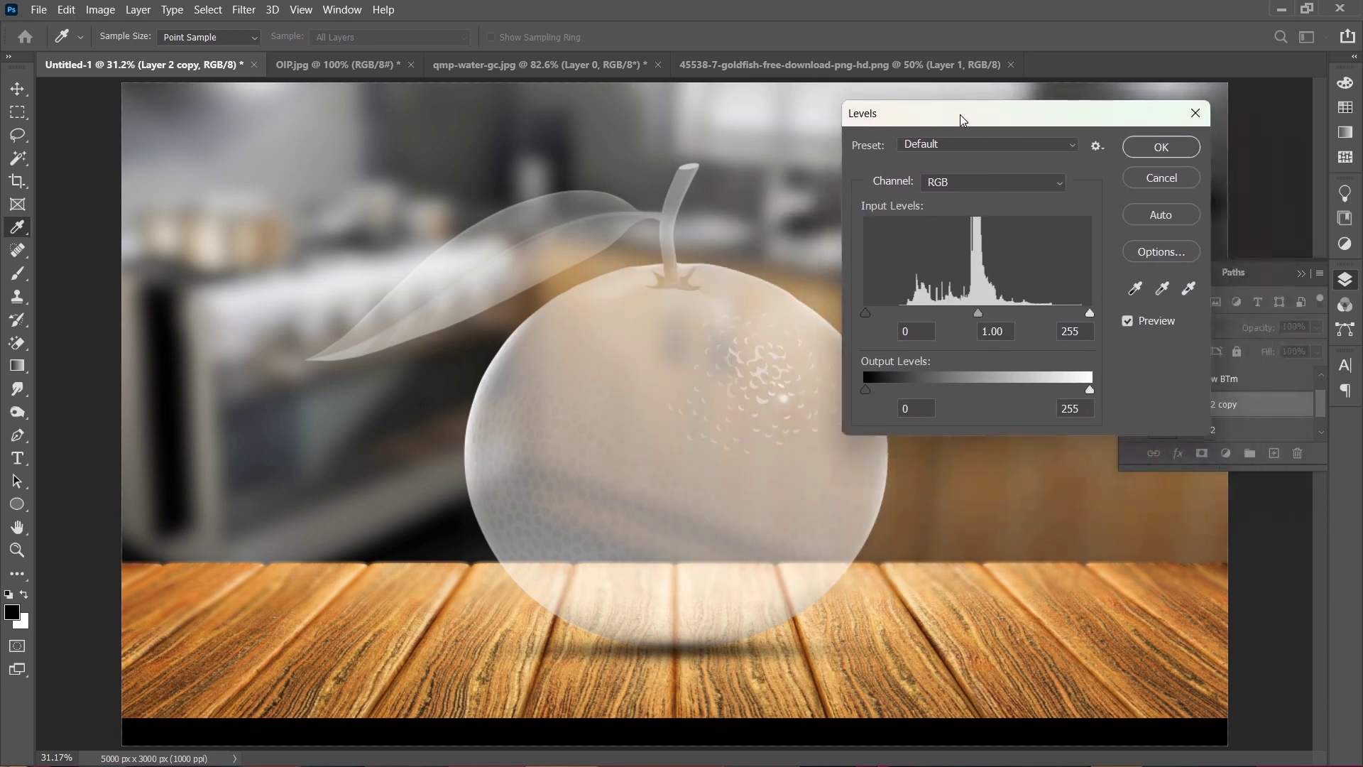
pyautogui.moveTo(979, 316); pyautogui.dragTo(1001, 315)
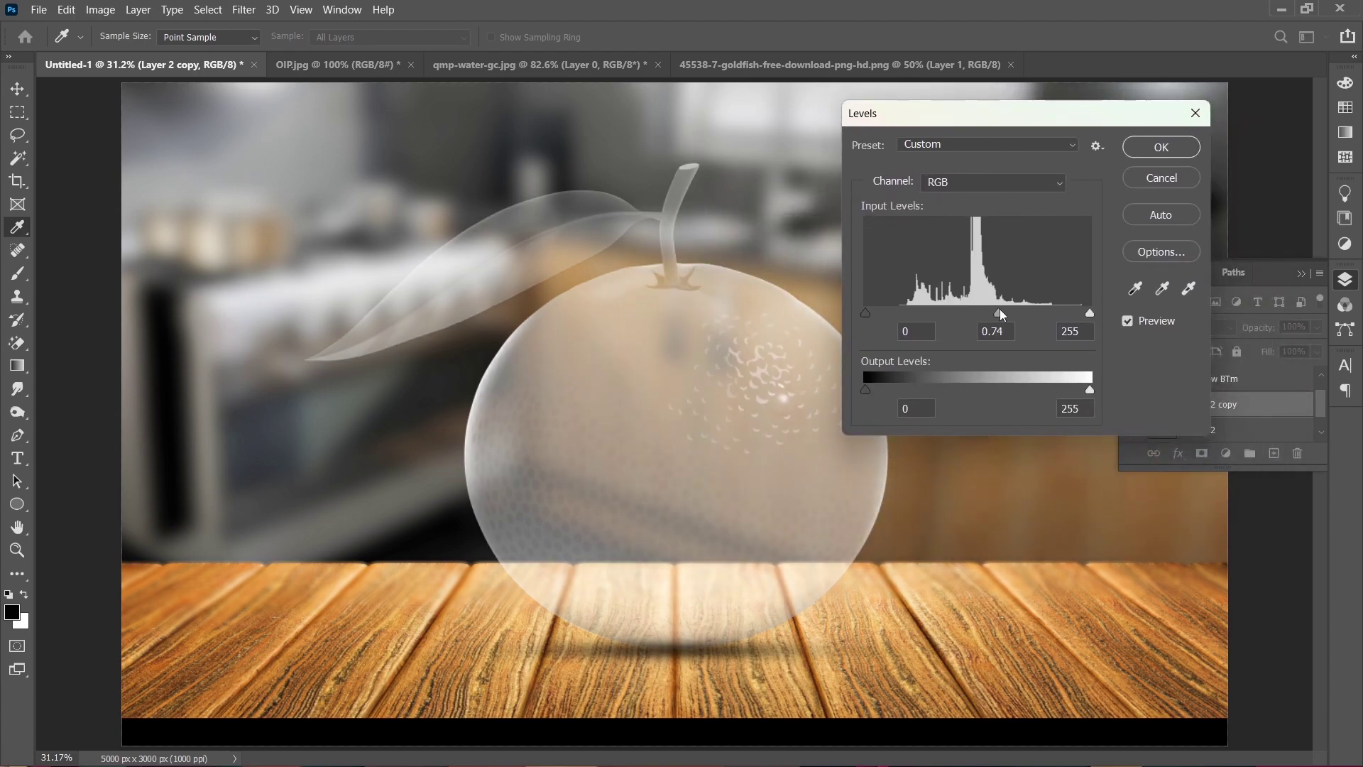
pyautogui.moveTo(866, 314); pyautogui.dragTo(913, 314)
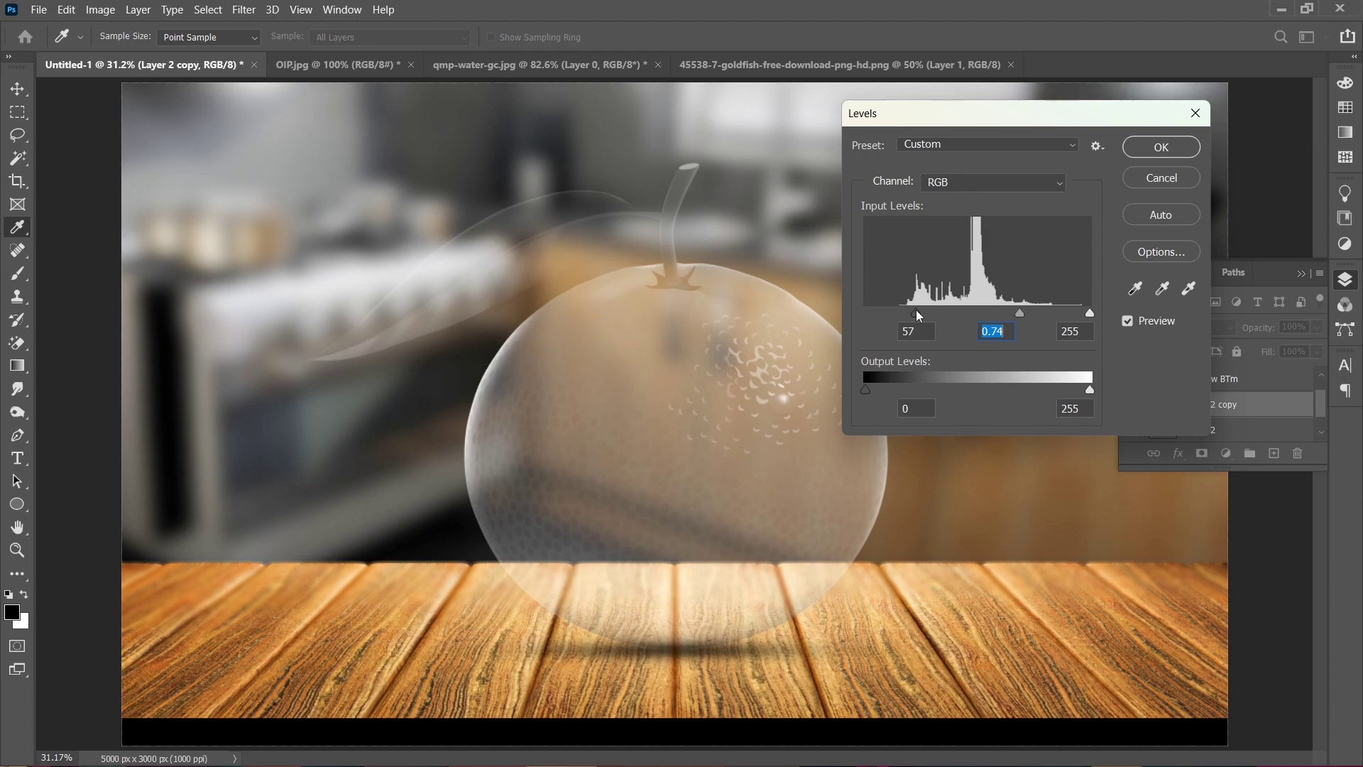
pyautogui.moveTo(1081, 314); pyautogui.dragTo(1033, 314)
pyautogui.moveTo(964, 314)
pyautogui.mouseDown()
pyautogui.moveTo(1003, 315)
pyautogui.moveTo(939, 313)
pyautogui.mouseUp()
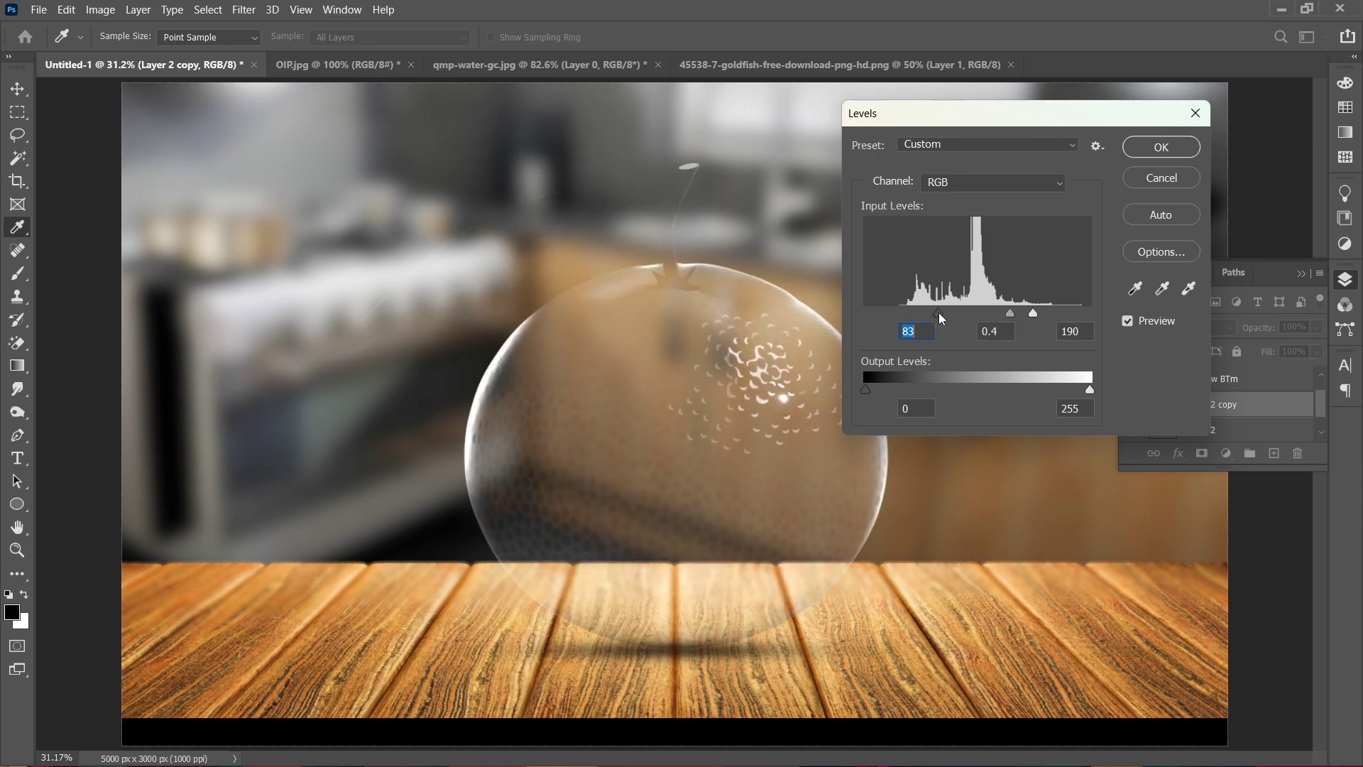
pyautogui.click(1162, 147)
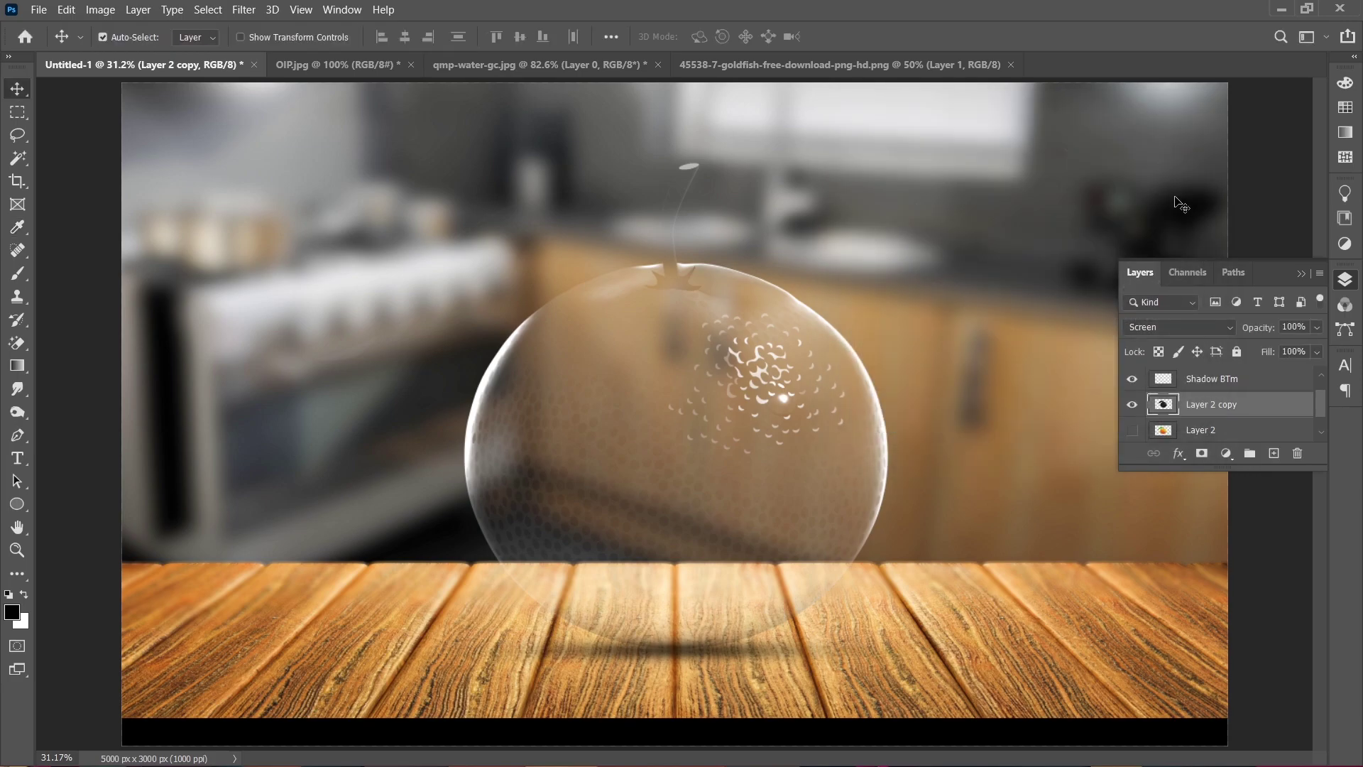
# - Add a layer mask to the glass orange copy and paint out the stem
pyautogui.click(1202, 454)
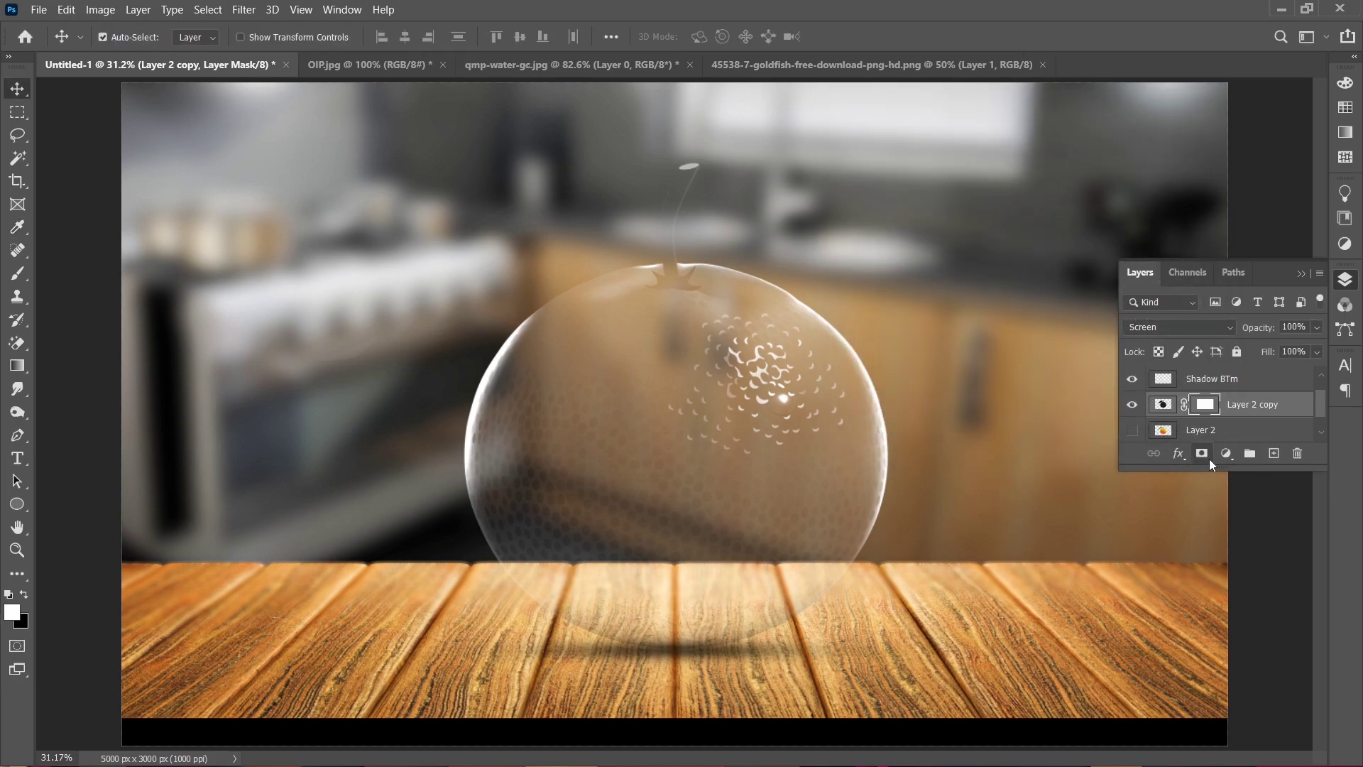
pyautogui.click(9, 277)
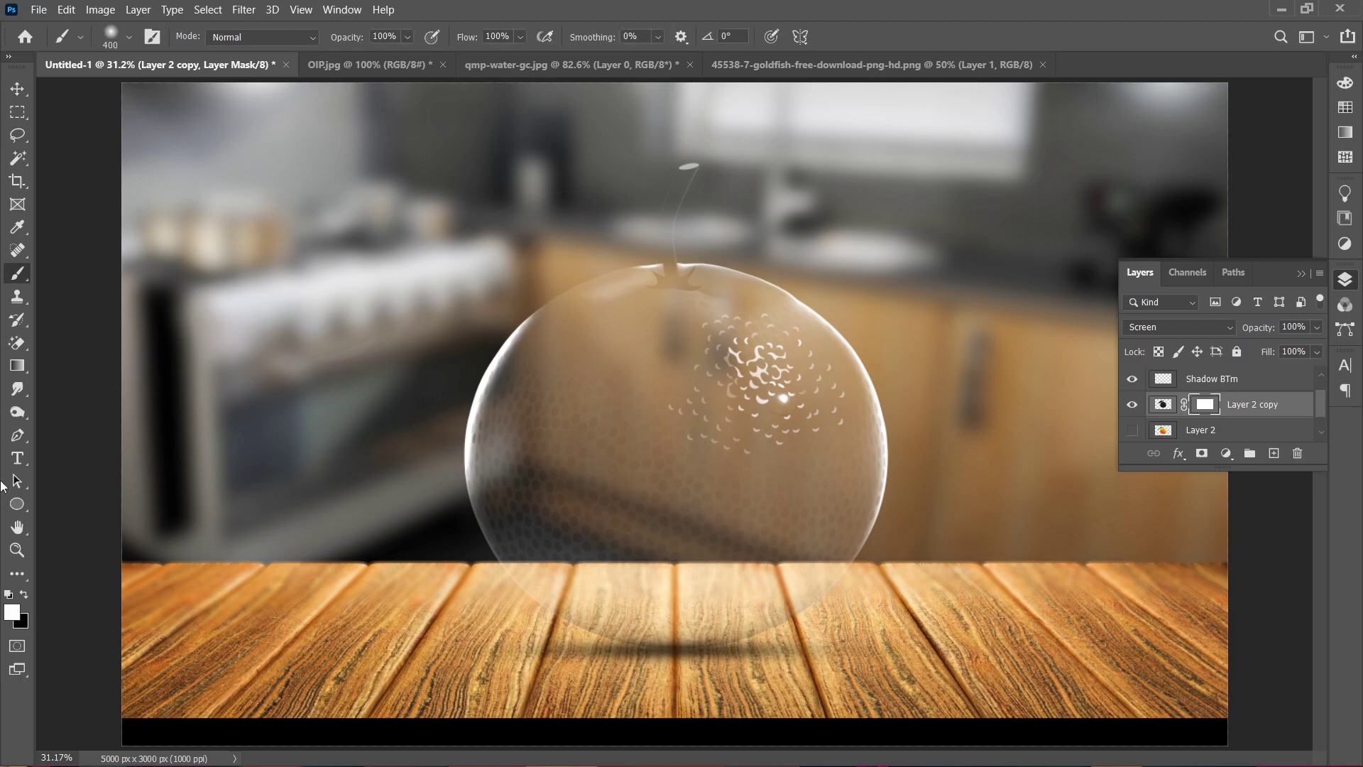
pyautogui.moveTo(722, 173); pyautogui.dragTo(642, 192)
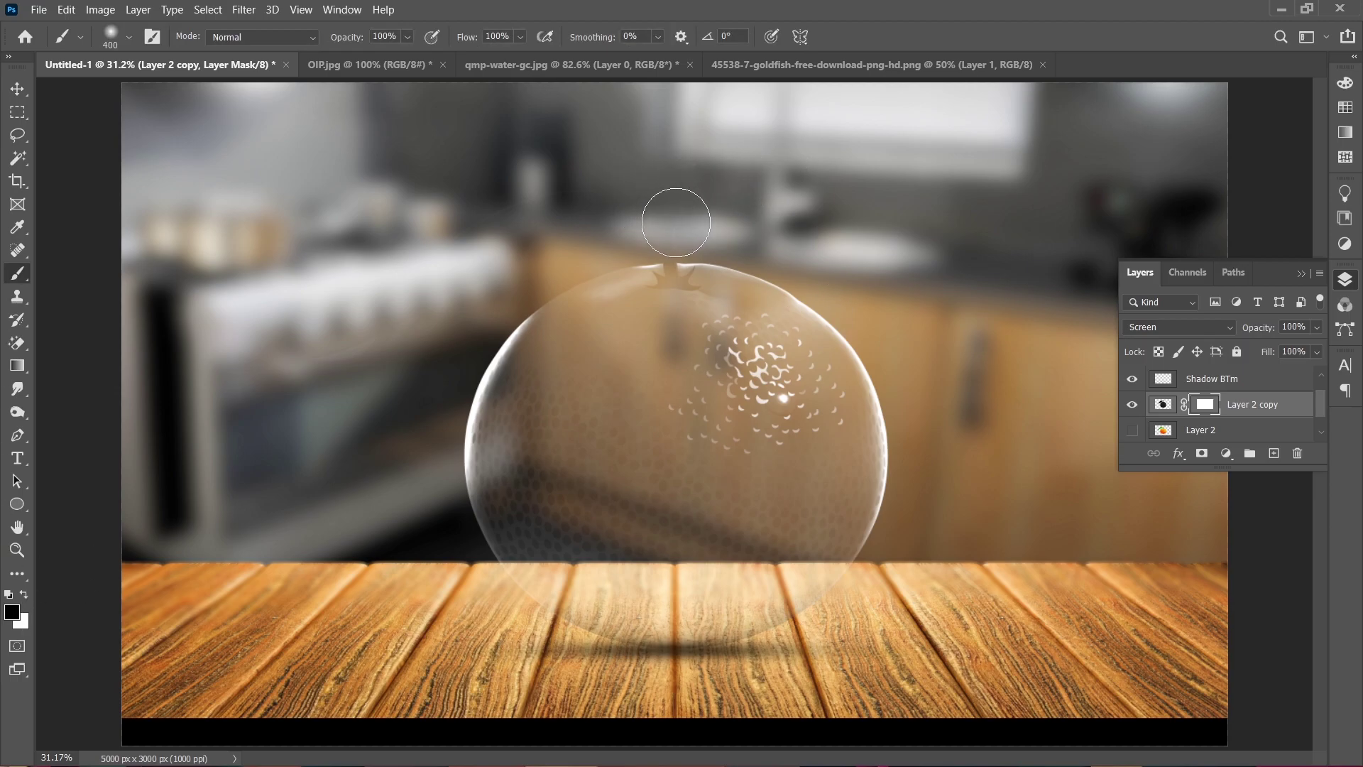
pyautogui.press('v')
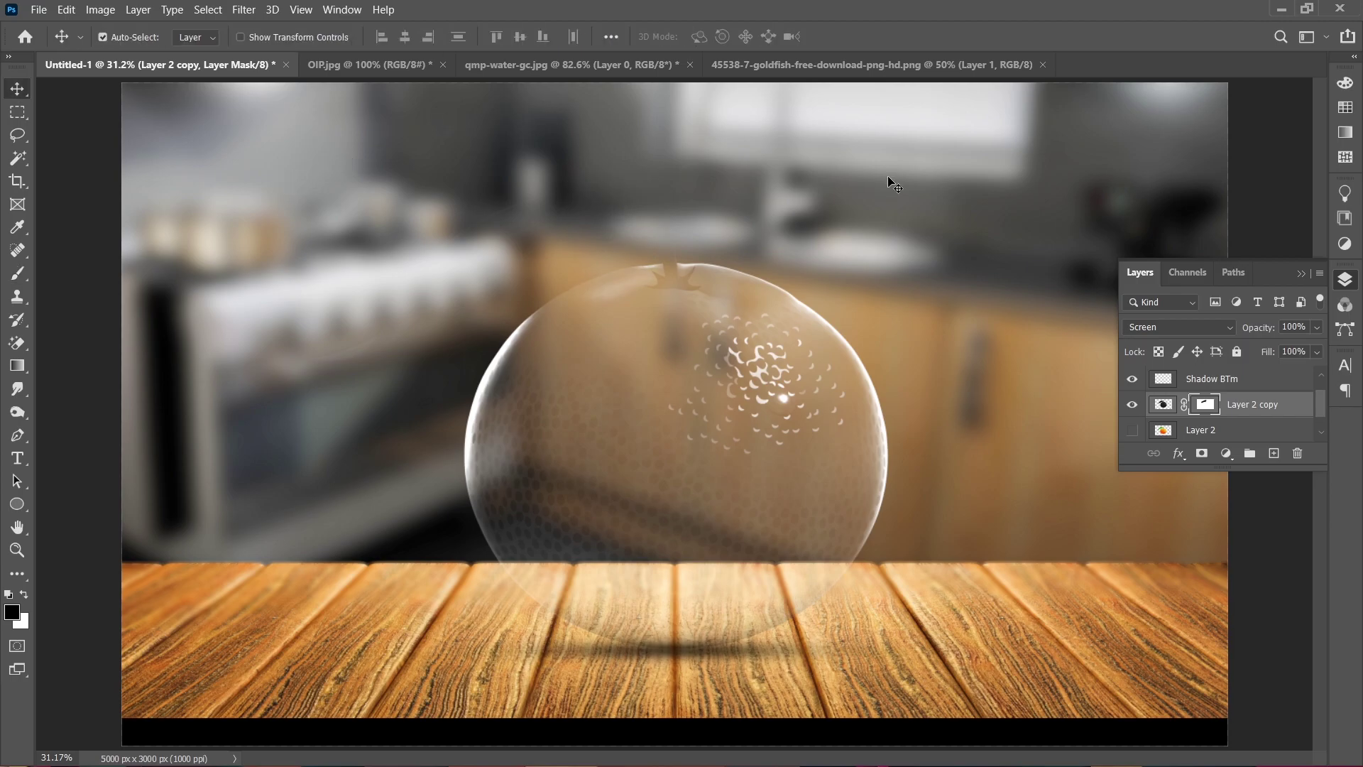
# - Show the colour orange layer again, add a mask, and pick a hard round brush
pyautogui.scroll(-1, 1166, 403)
pyautogui.click(1133, 405)
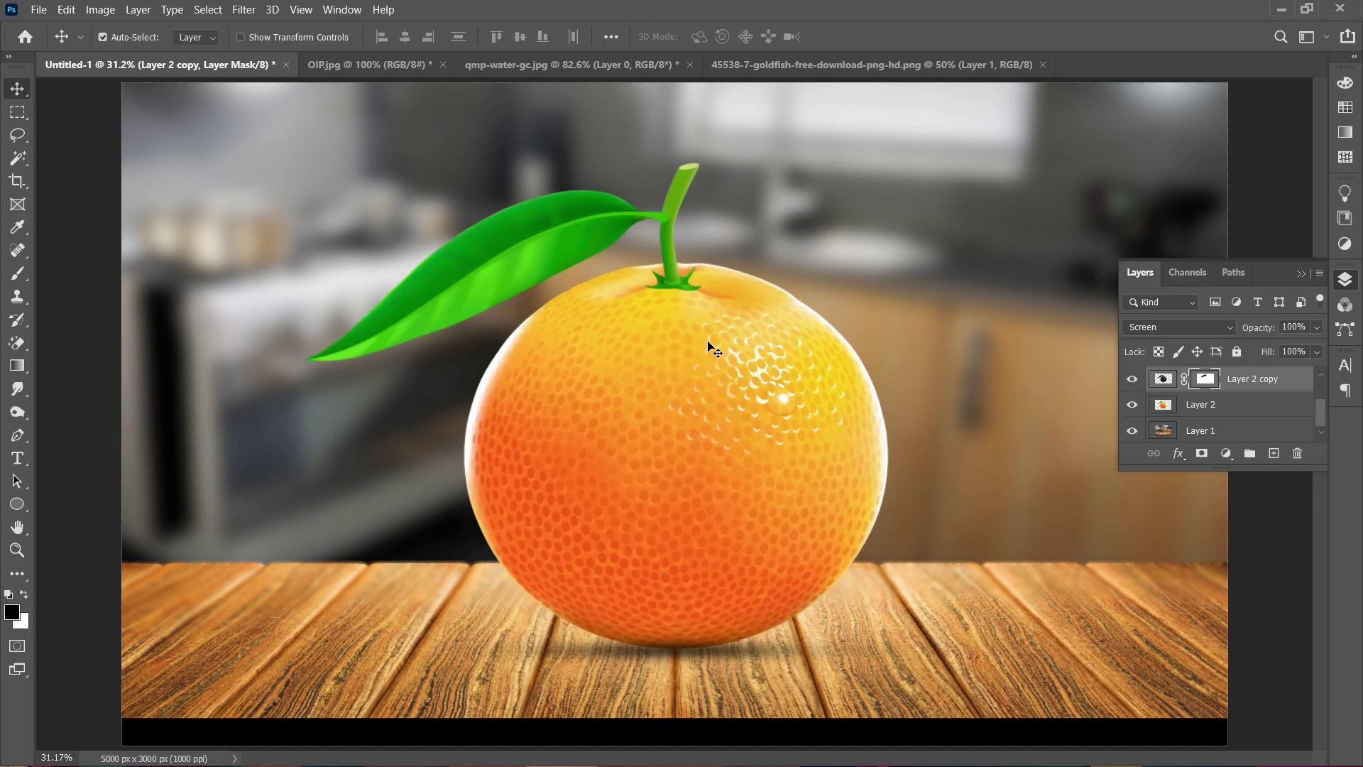
pyautogui.click(1165, 404)
pyautogui.click(1202, 453)
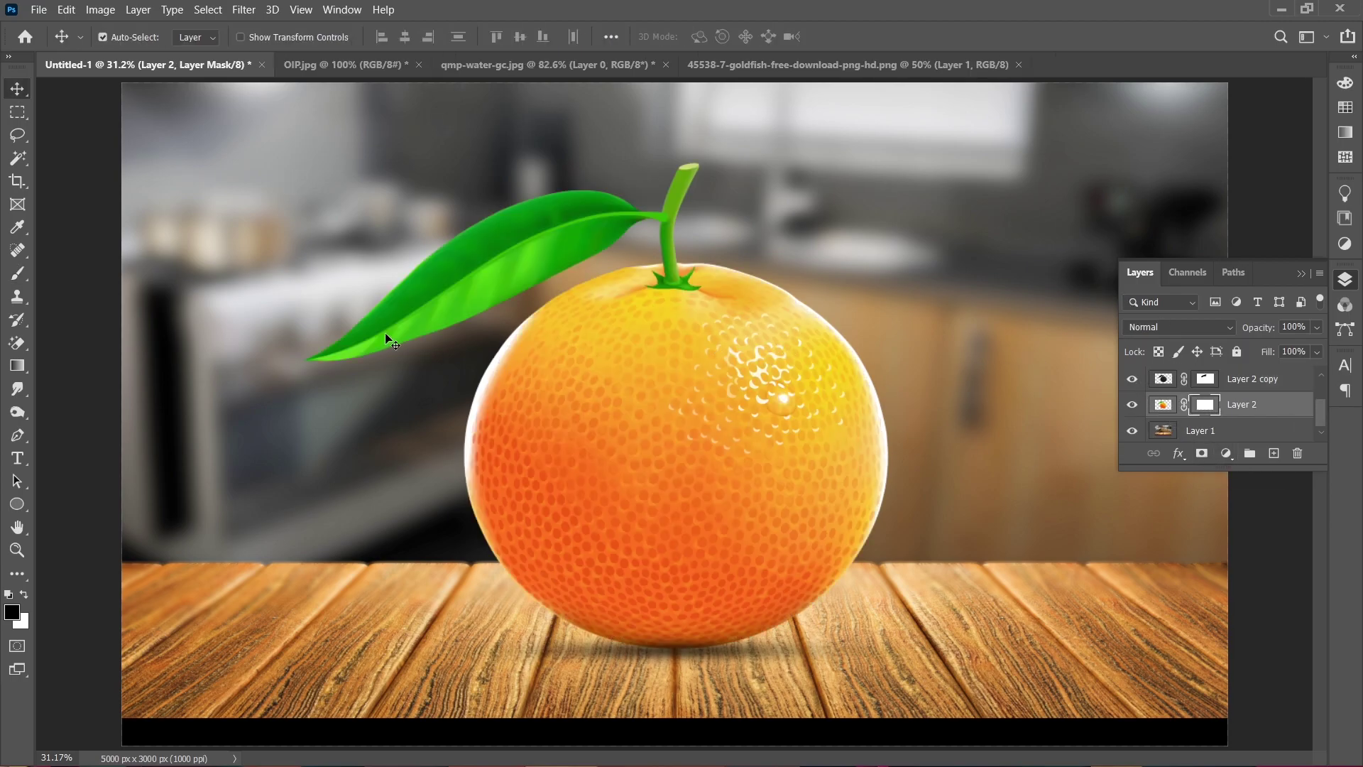
pyautogui.press('b')
pyautogui.click(129, 37)
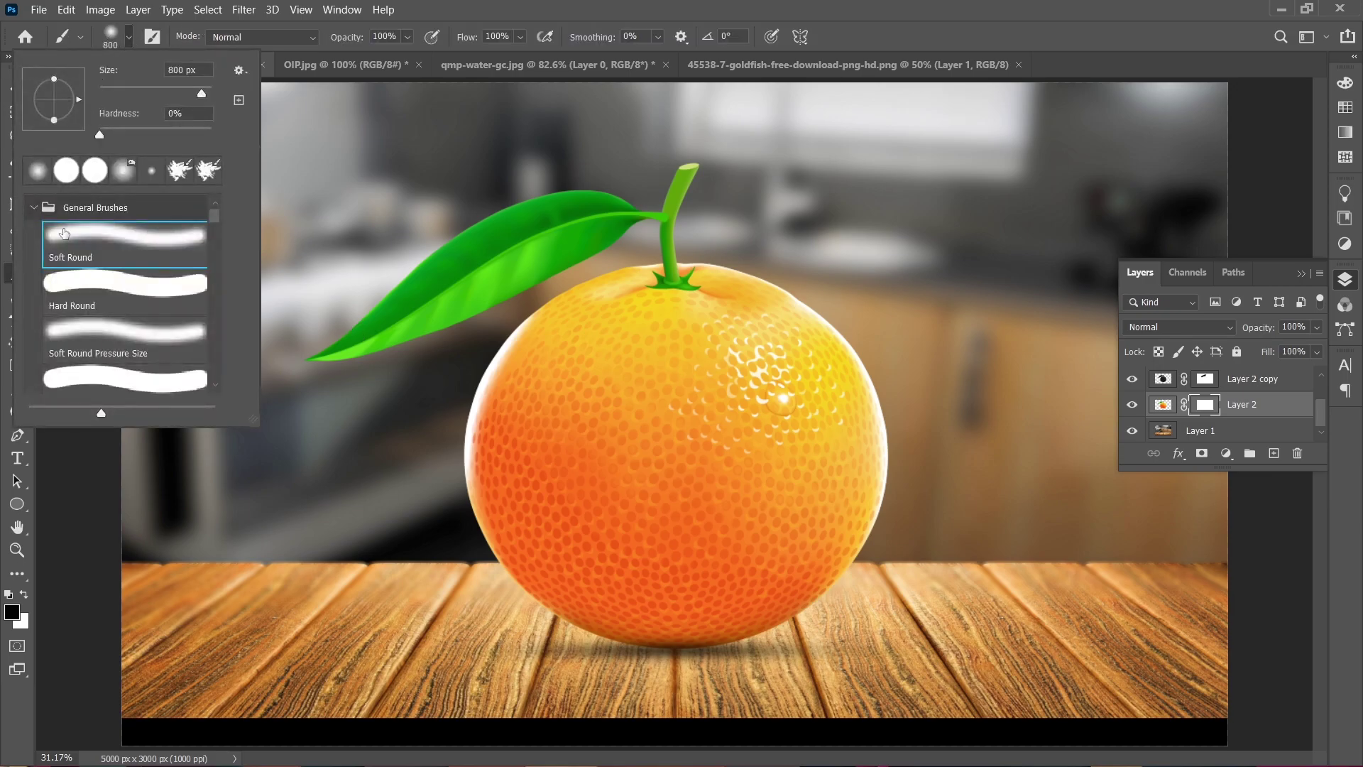
pyautogui.doubleClick(80, 279)
# - Paint black over the colour orange's upper half on its mask, leaving the lower half
pyautogui.press('[')
pyautogui.moveTo(655, 426)
pyautogui.mouseDown()
pyautogui.moveTo(625, 395)
pyautogui.moveTo(630, 335)
pyautogui.mouseUp()
pyautogui.press('[')
pyautogui.press('[')
pyautogui.press('[')
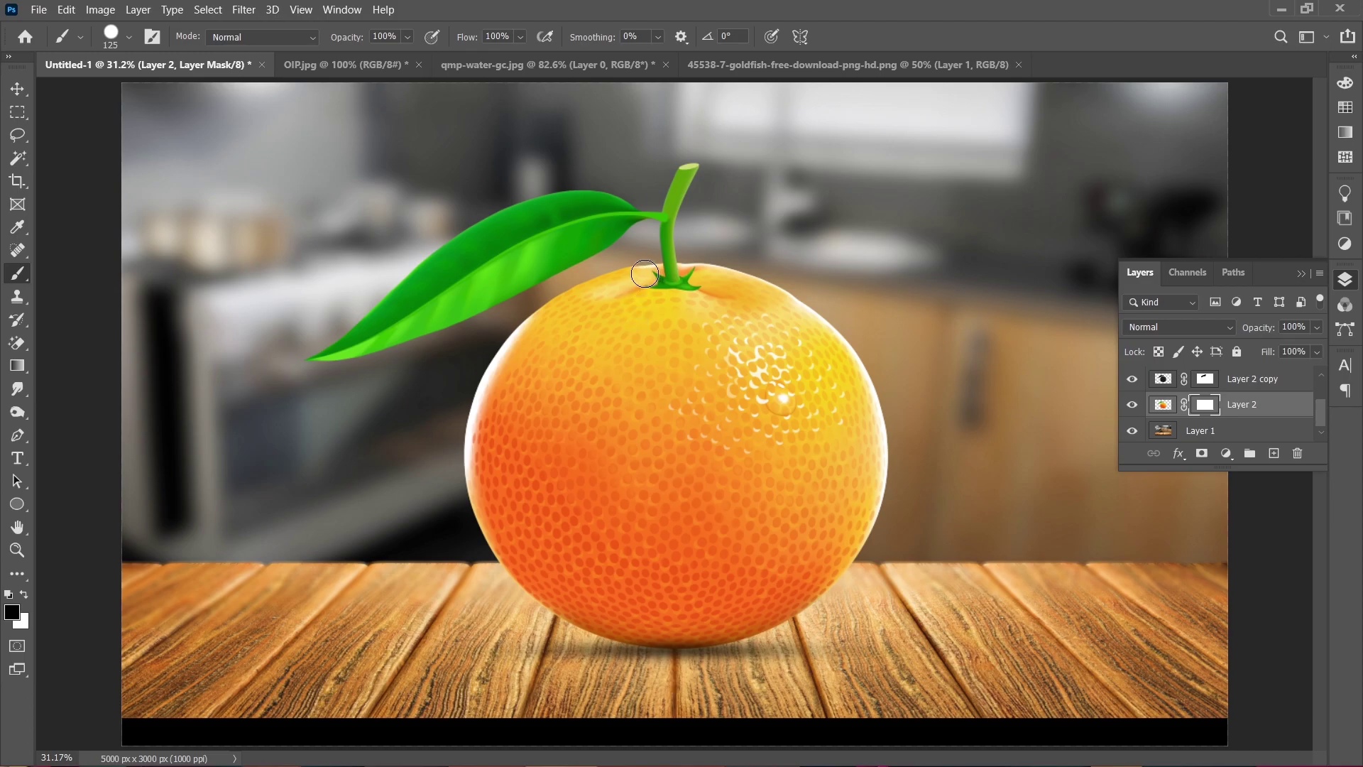
pyautogui.moveTo(625, 278); pyautogui.dragTo(575, 300)
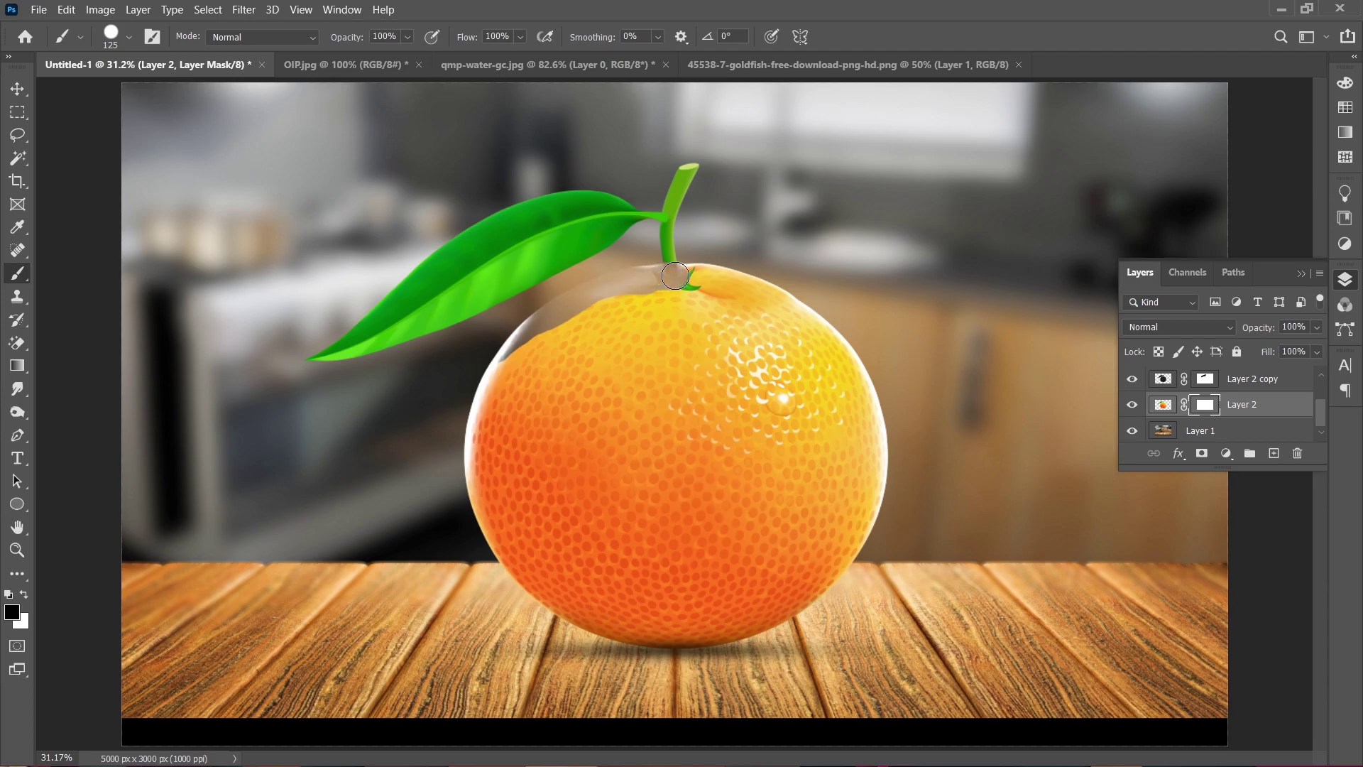
pyautogui.moveTo(772, 293); pyautogui.dragTo(785, 332)
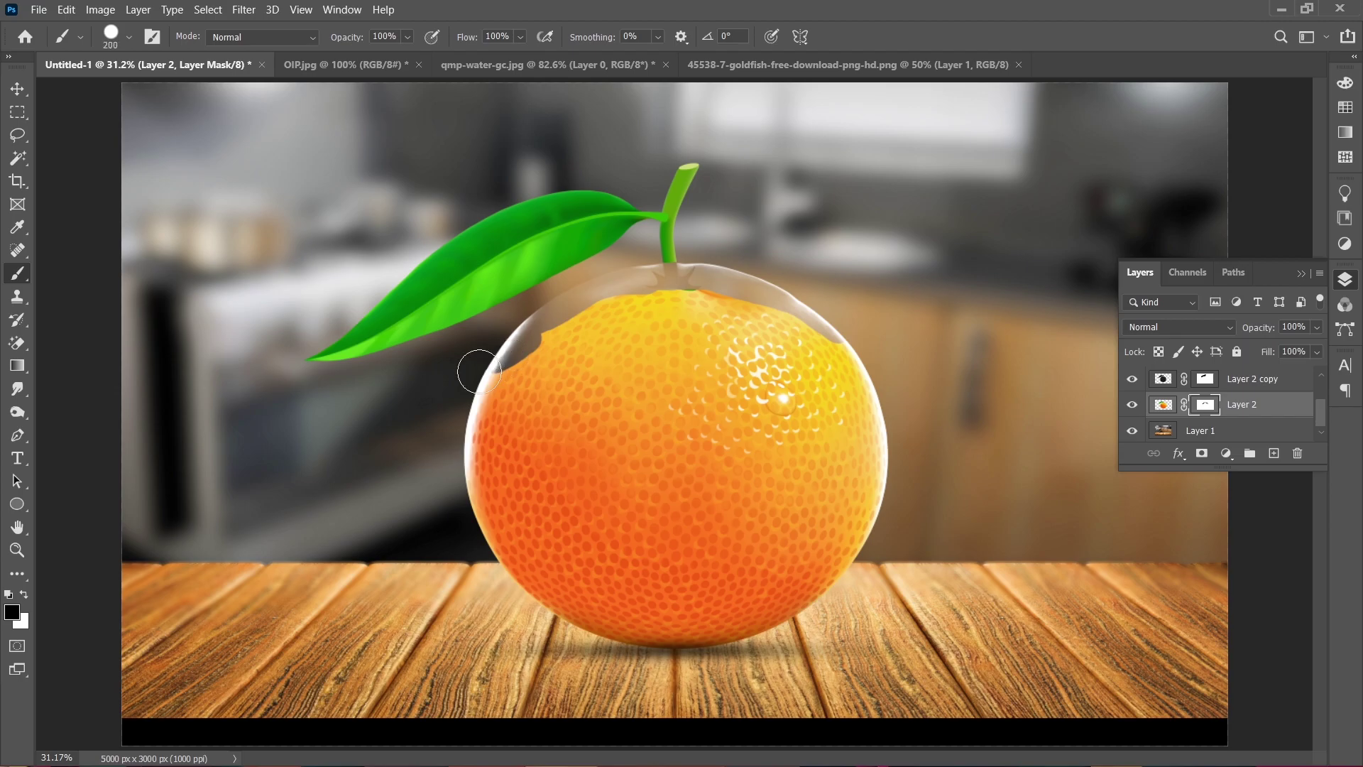
pyautogui.press(']')
pyautogui.press(']')
pyautogui.press(']')
pyautogui.moveTo(469, 413)
pyautogui.mouseDown()
pyautogui.moveTo(627, 414)
pyautogui.moveTo(759, 353)
pyautogui.mouseUp()
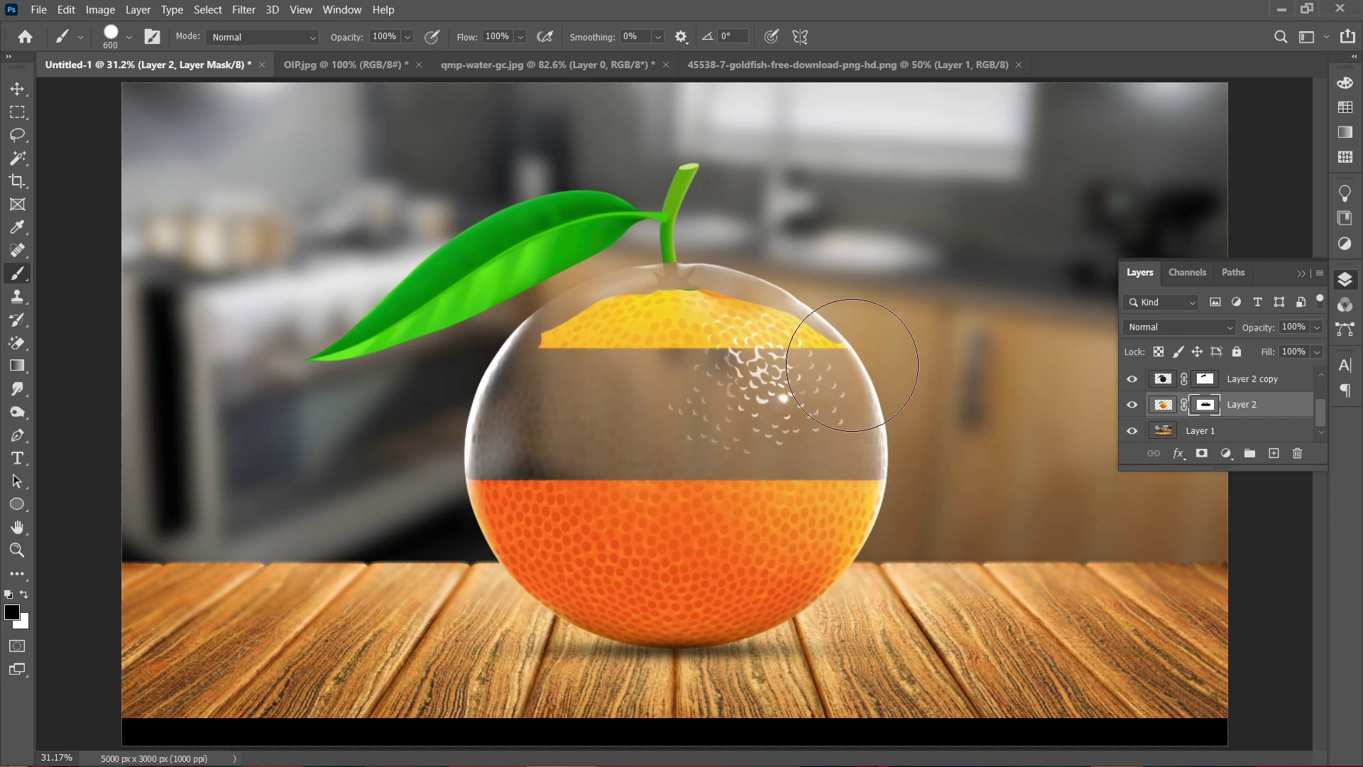
pyautogui.press('[')
pyautogui.press('[')
pyautogui.moveTo(752, 319); pyautogui.dragTo(547, 323)
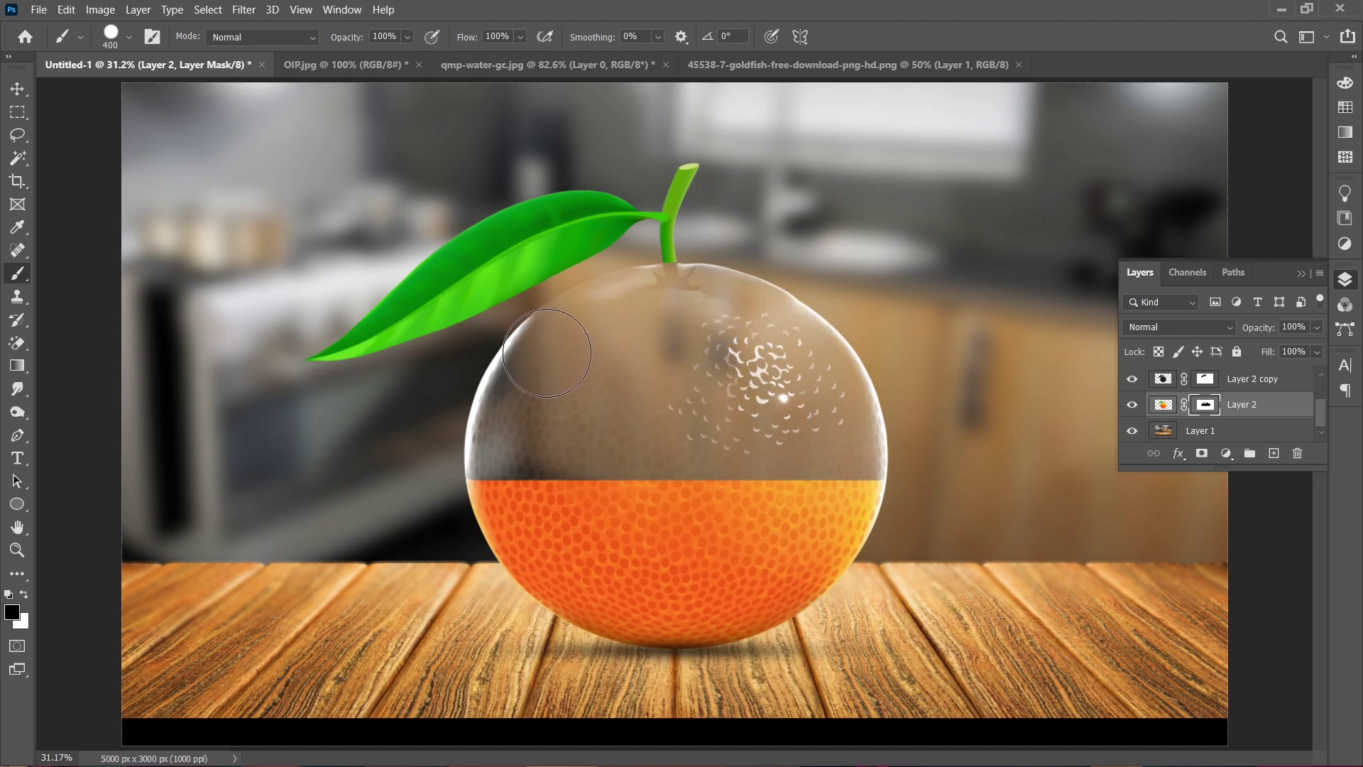
pyautogui.click(17, 89)
# - Paint black on the glass layer's mask across the juice to even out the lighter band
pyautogui.click(1226, 385)
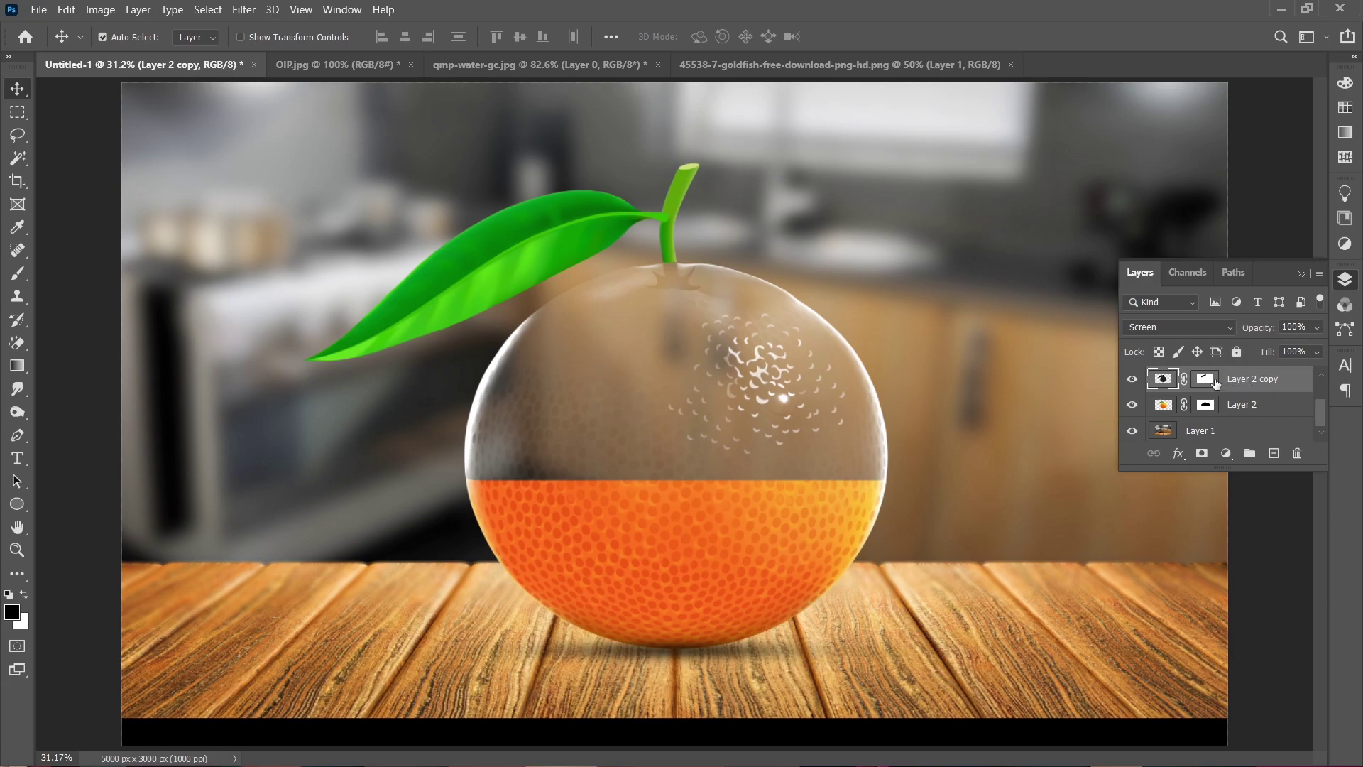
pyautogui.click(1210, 381)
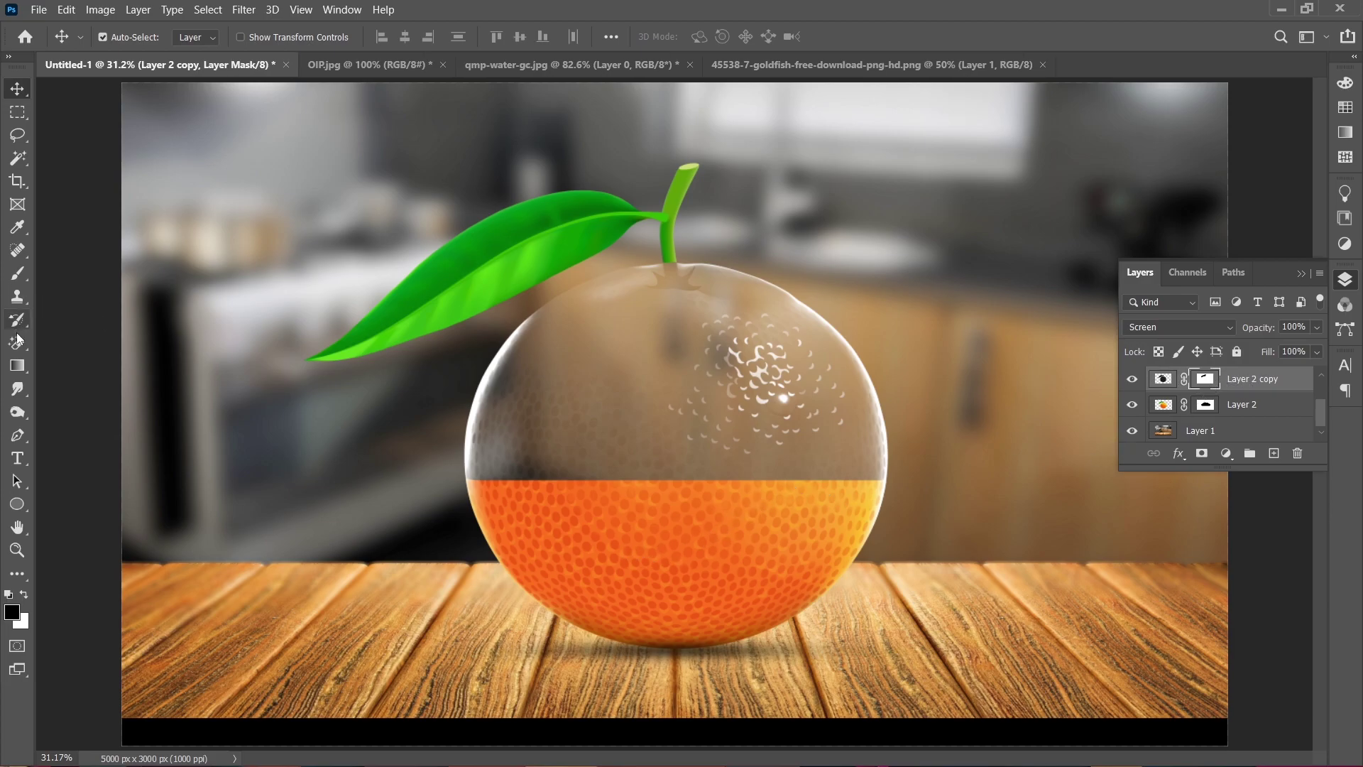
pyautogui.click(20, 273)
pyautogui.moveTo(454, 582); pyautogui.dragTo(816, 589)
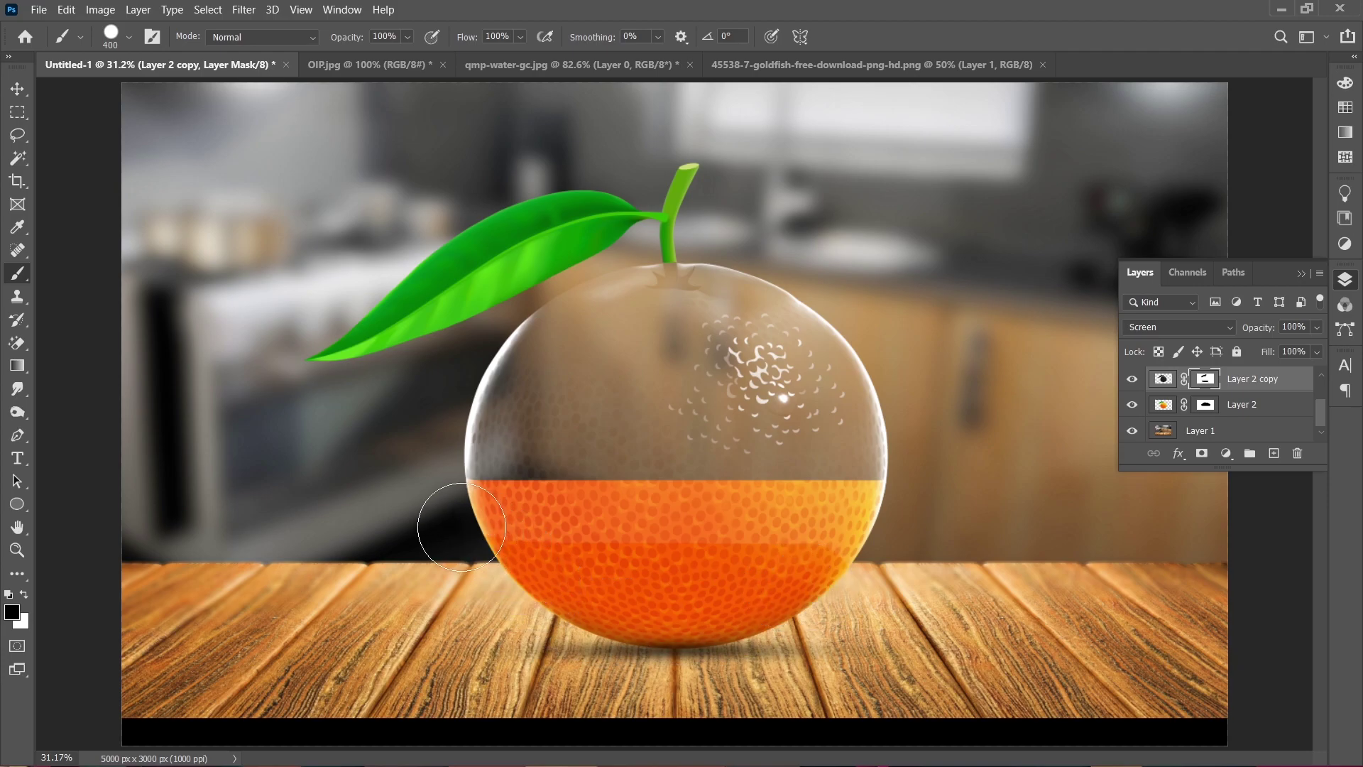
pyautogui.moveTo(549, 529); pyautogui.dragTo(865, 532)
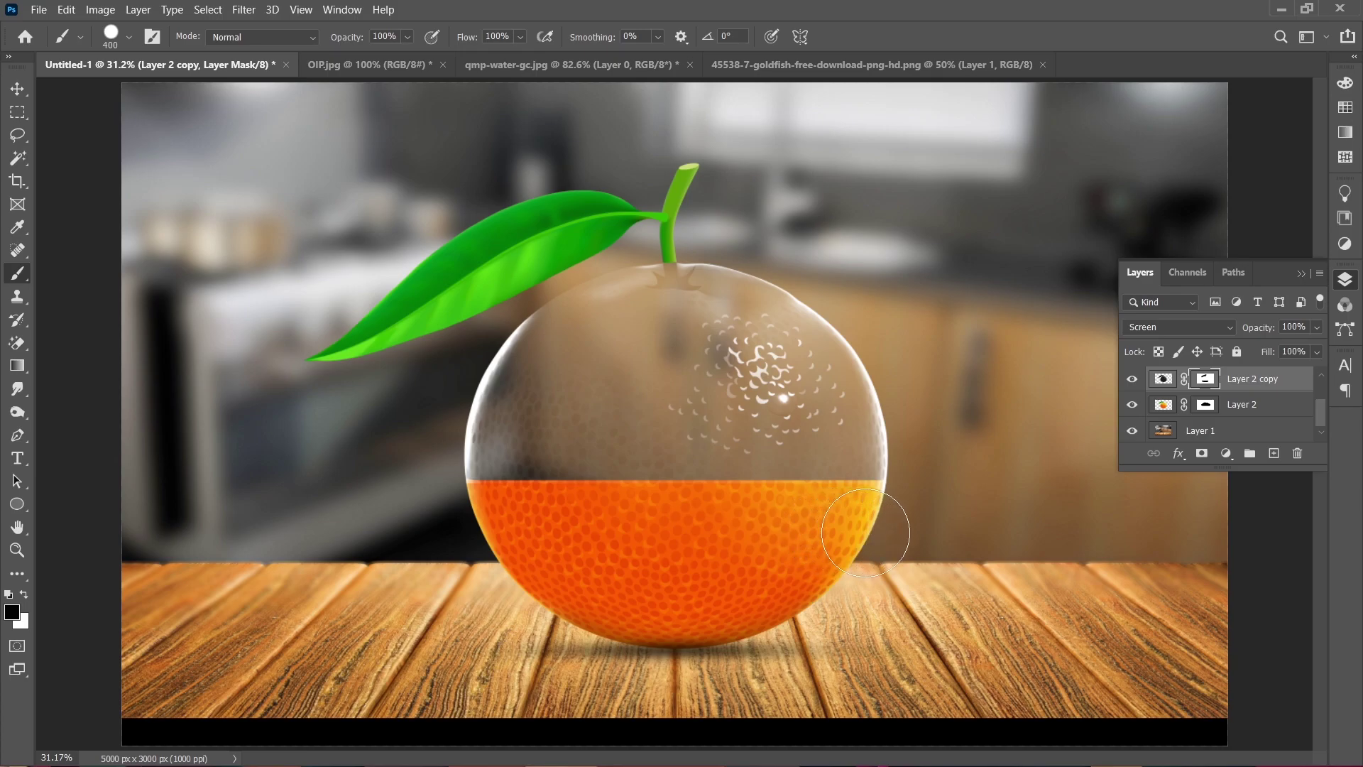
pyautogui.click(18, 89)
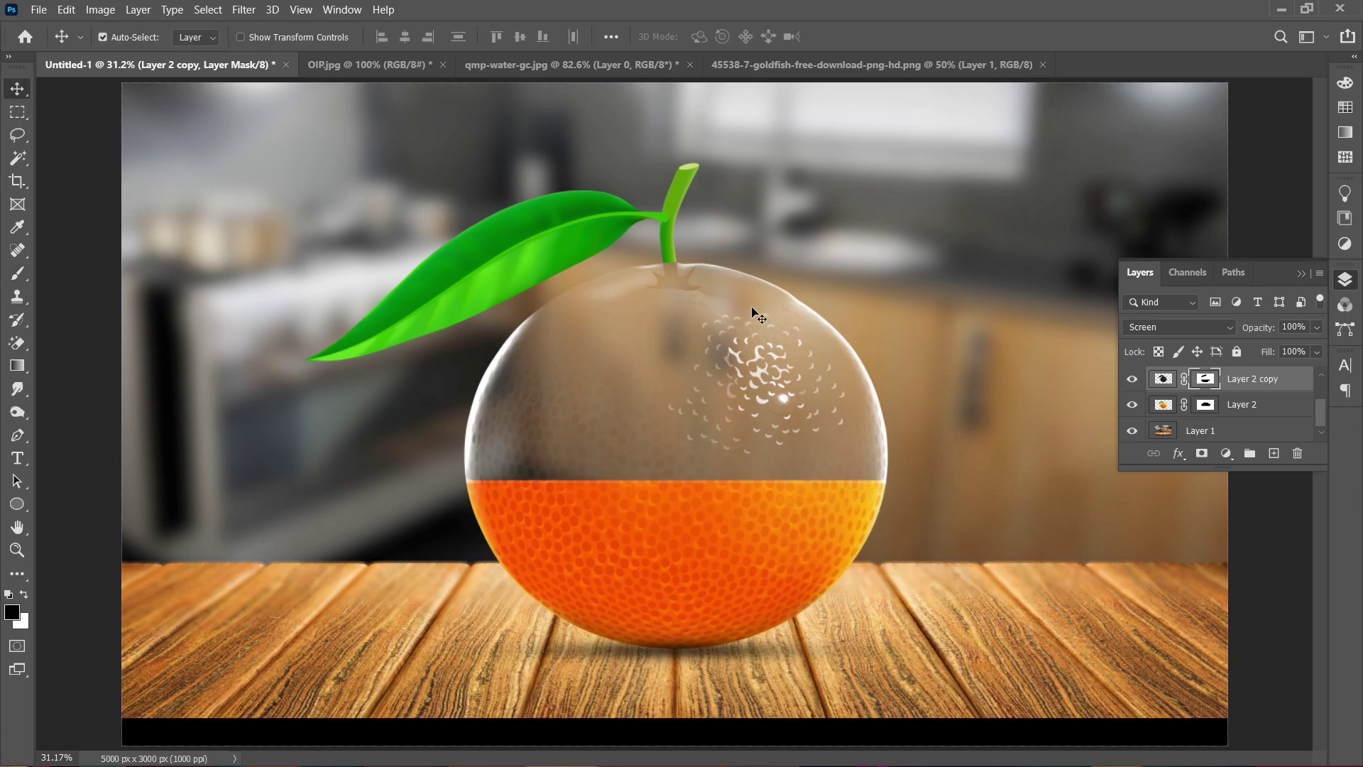
# - Rename the Layer 2 copy to 'Glass Eff'
pyautogui.doubleClick(1247, 379)
pyautogui.write('Glass E')
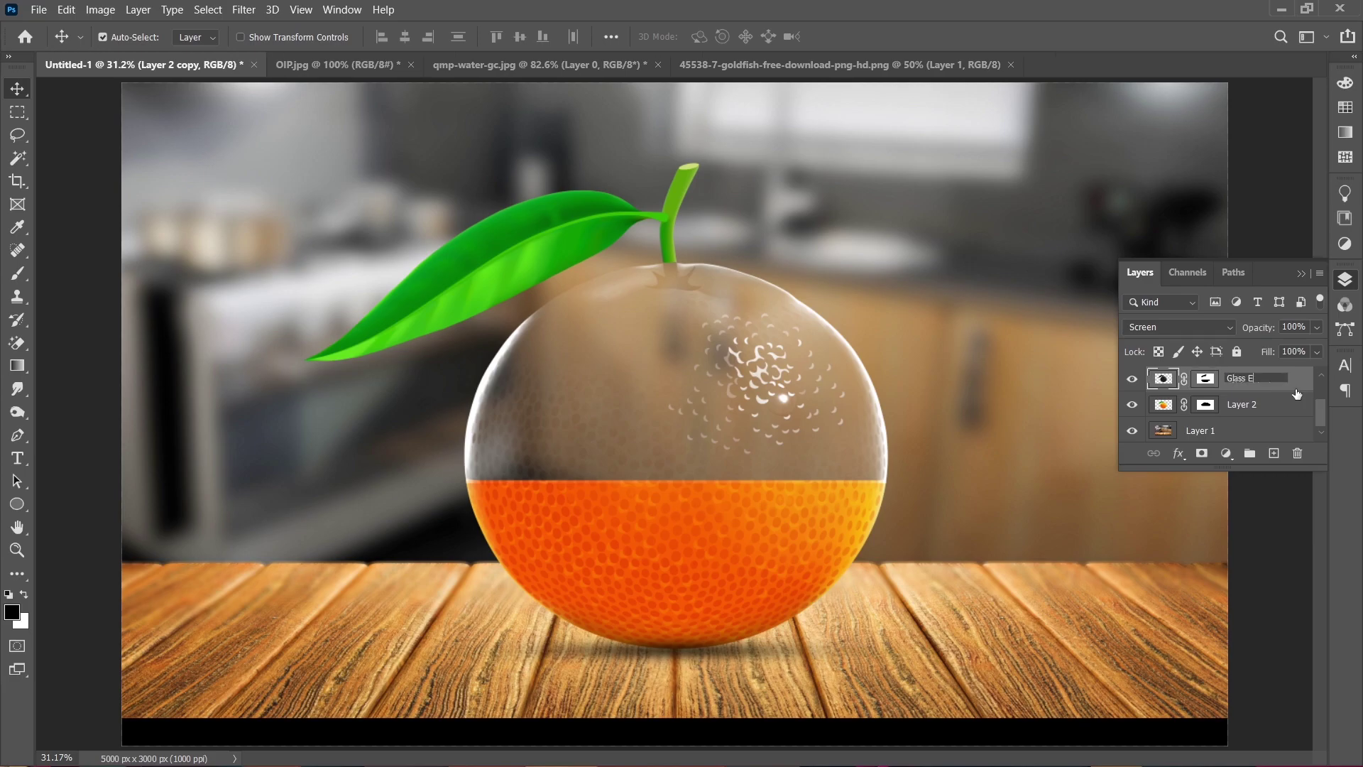
pyautogui.write('f')
pyautogui.press('Return')
pyautogui.click(1307, 273)
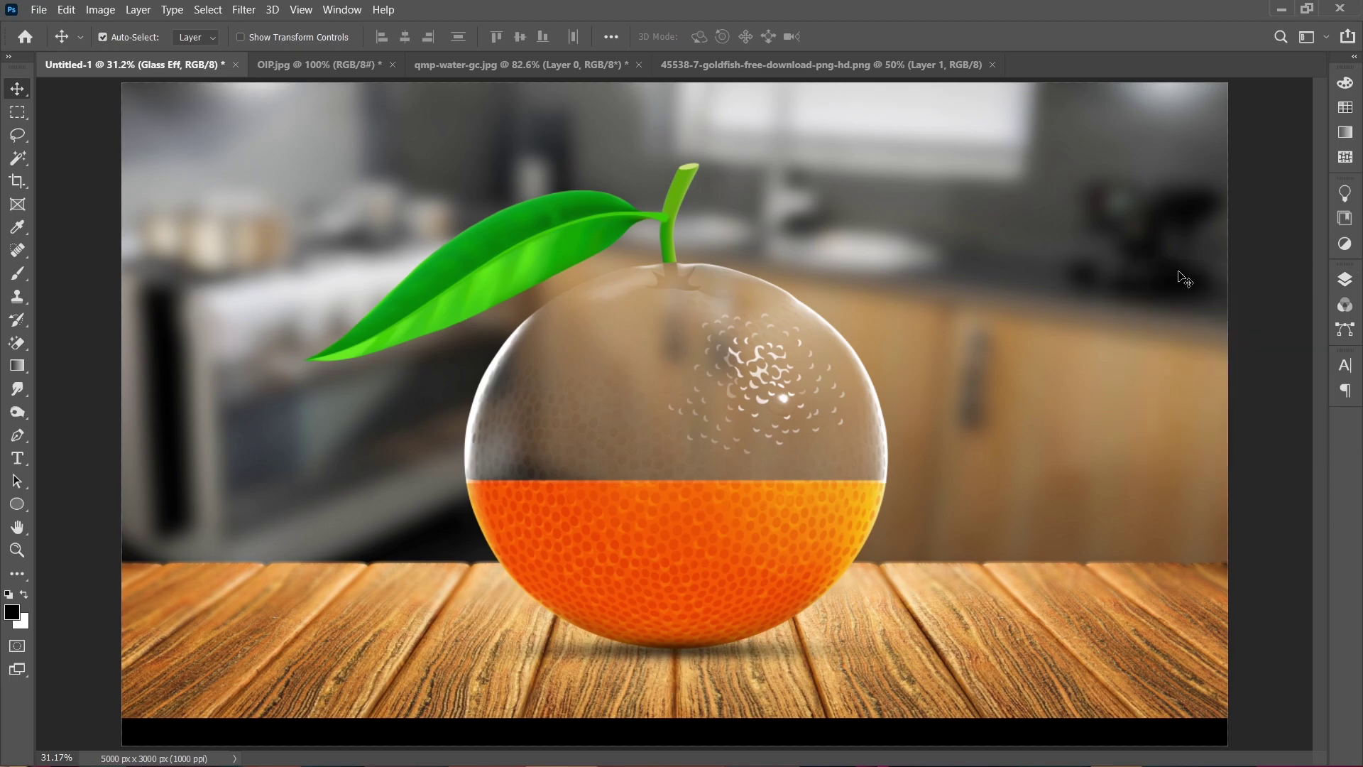
# - In OIP.jpg, make an elliptical selection around the orange slice's round flesh
pyautogui.click(339, 64)
pyautogui.click(18, 112)
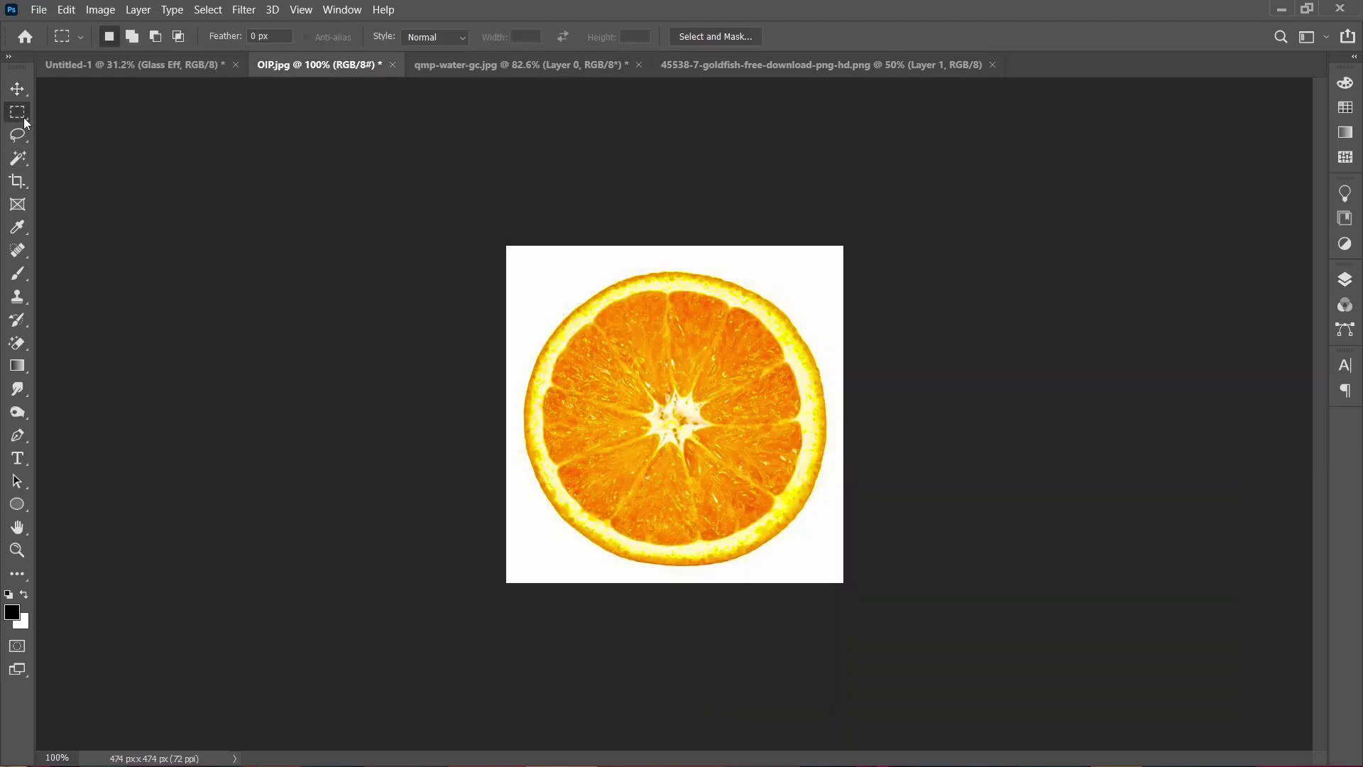
pyautogui.rightClick(18, 111)
pyautogui.click(55, 127)
pyautogui.moveTo(674, 416); pyautogui.dragTo(829, 541)
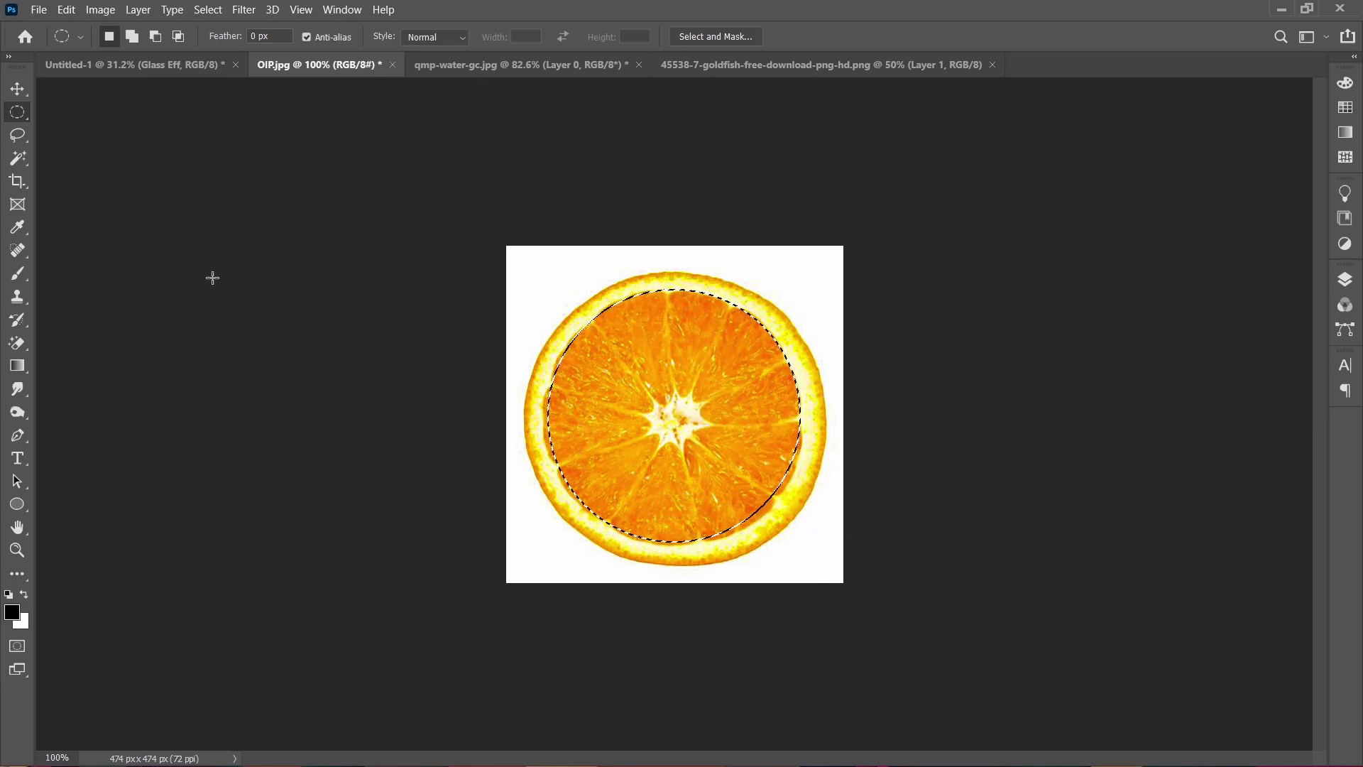
# - Copy the selected flesh to a new layer and drag it into Untitled-1
pyautogui.click(18, 88)
pyautogui.hotkey('ctrl', 'j')
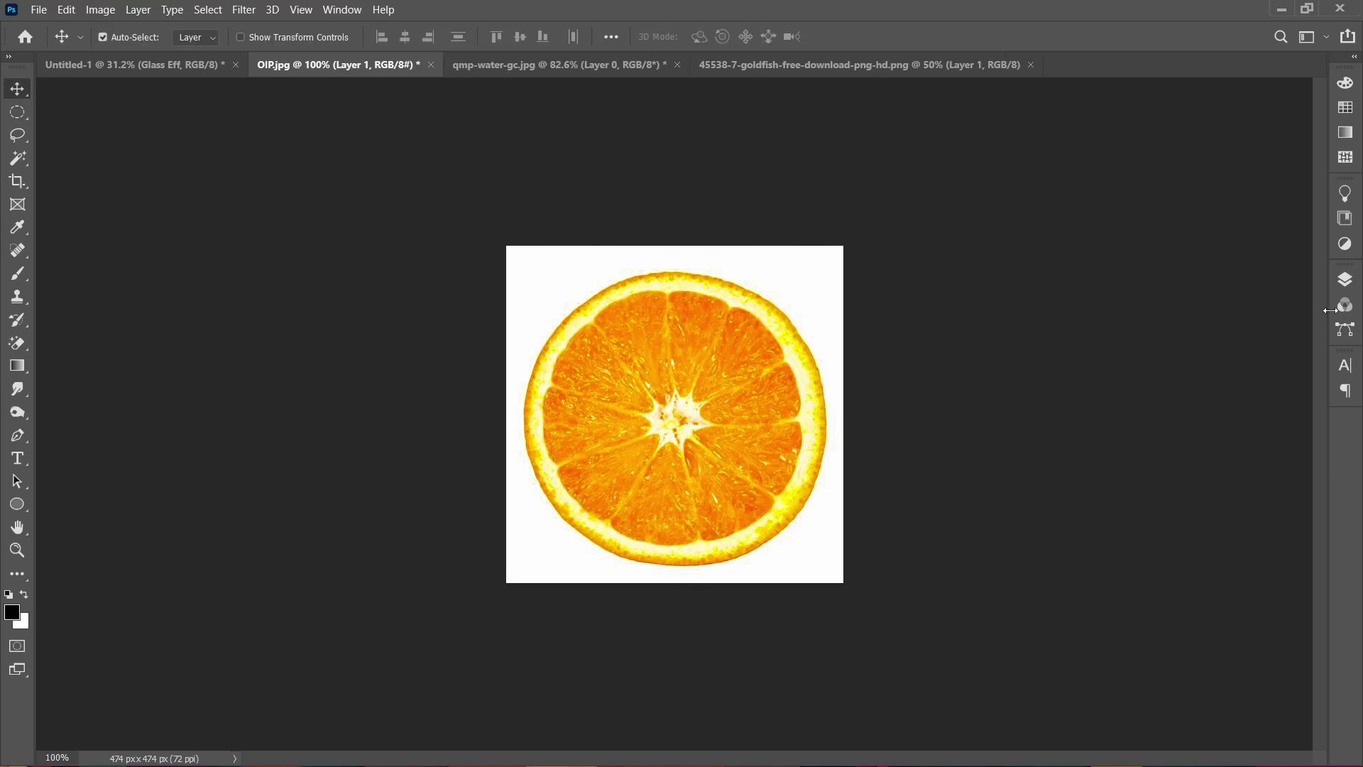
pyautogui.click(1346, 282)
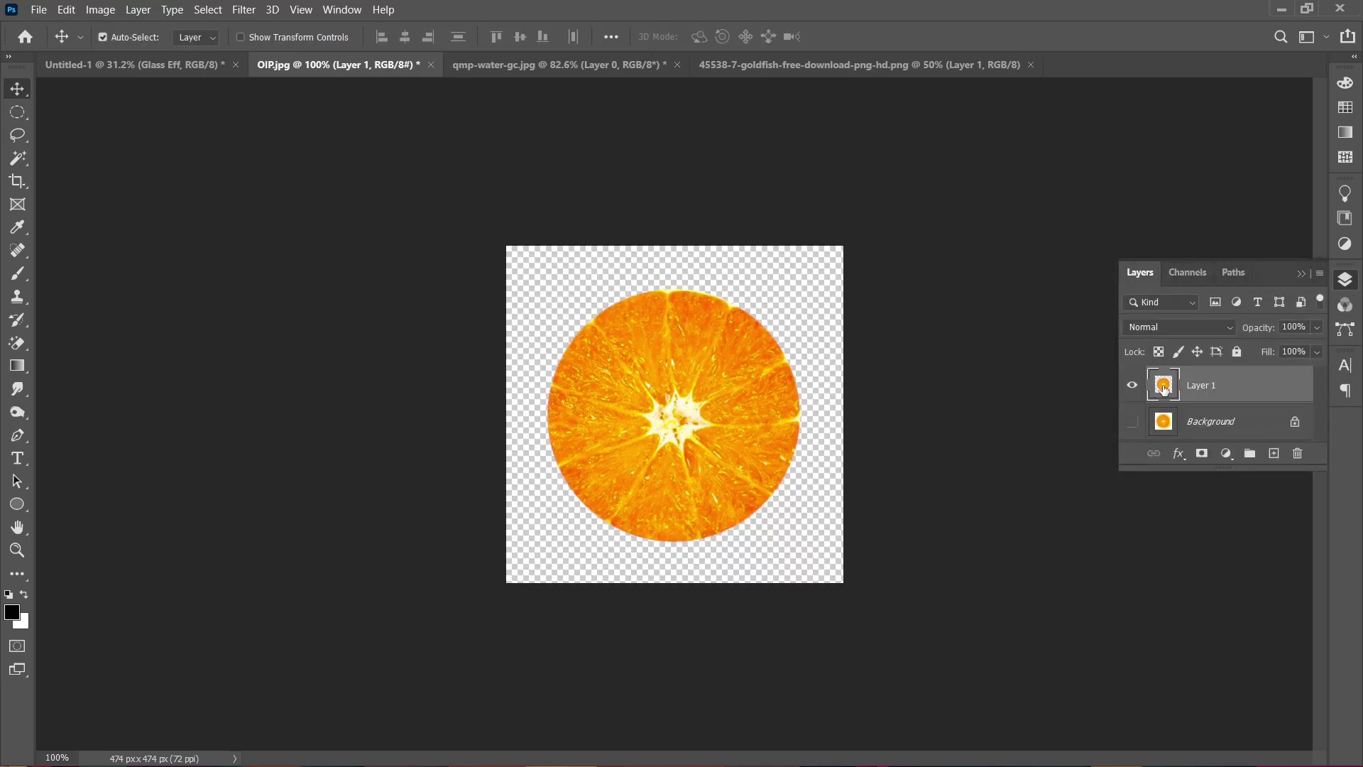
pyautogui.moveTo(1199, 385); pyautogui.dragTo(341, 204)
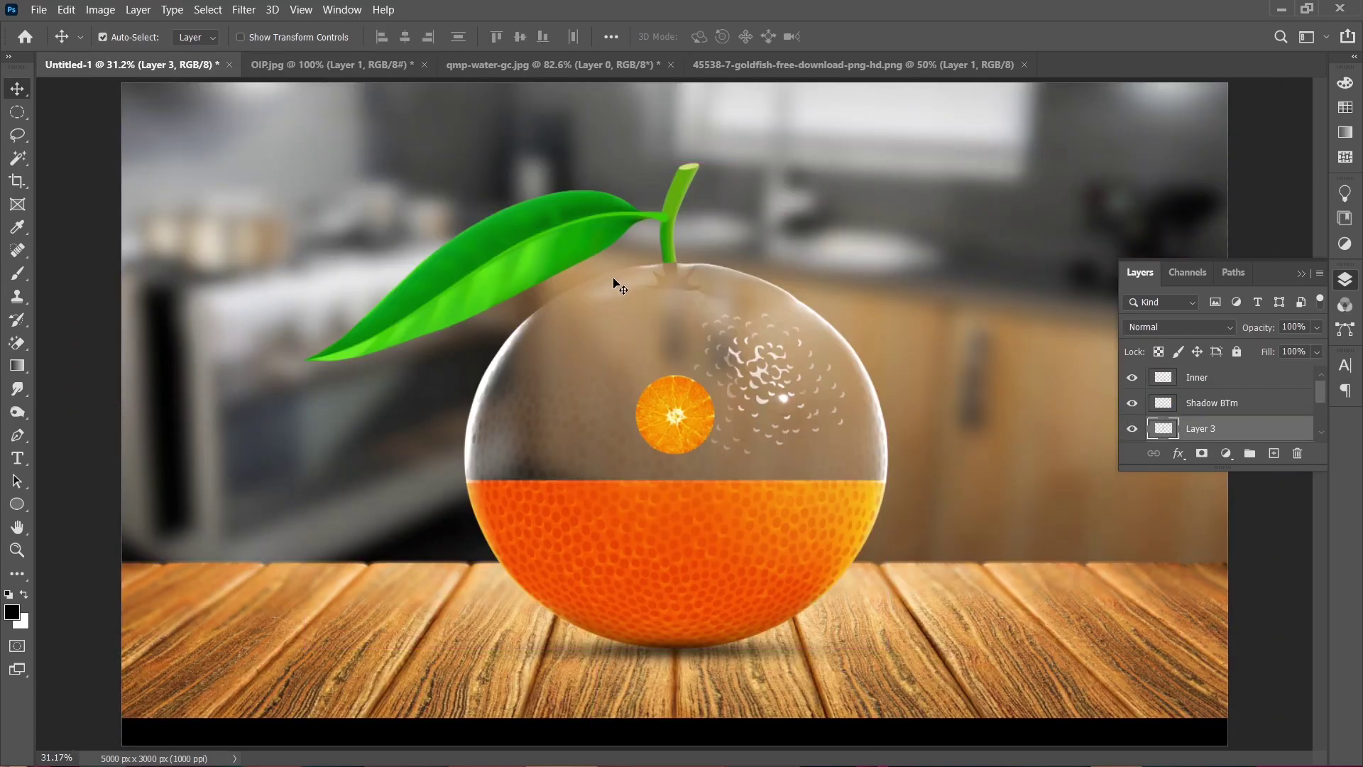
# - Scale the slice up and squash it into a thin ellipse spanning the glass
pyautogui.hotkey('ctrl', 't')
pyautogui.moveTo(714, 375); pyautogui.dragTo(897, 240)
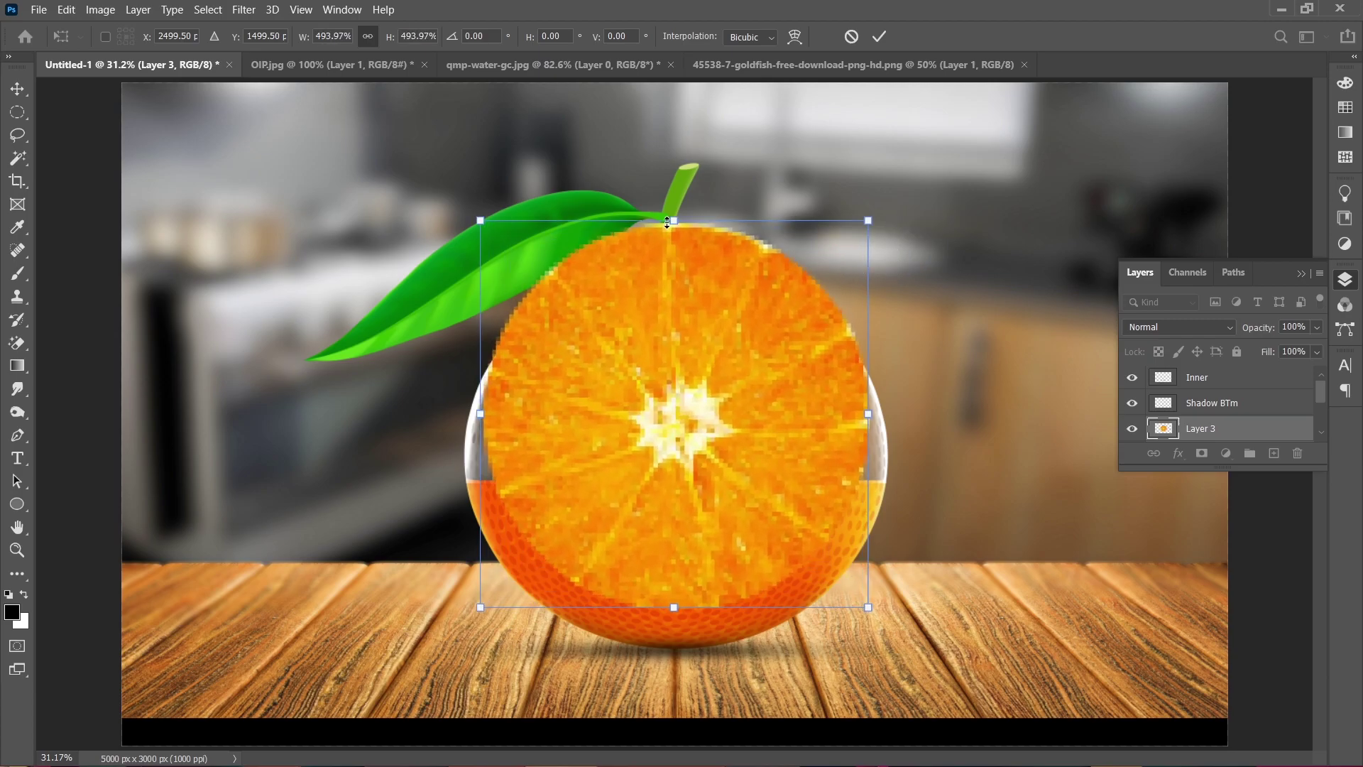
pyautogui.moveTo(672, 221)
pyautogui.mouseDown()
pyautogui.moveTo(668, 402)
pyautogui.moveTo(685, 468)
pyautogui.mouseUp()
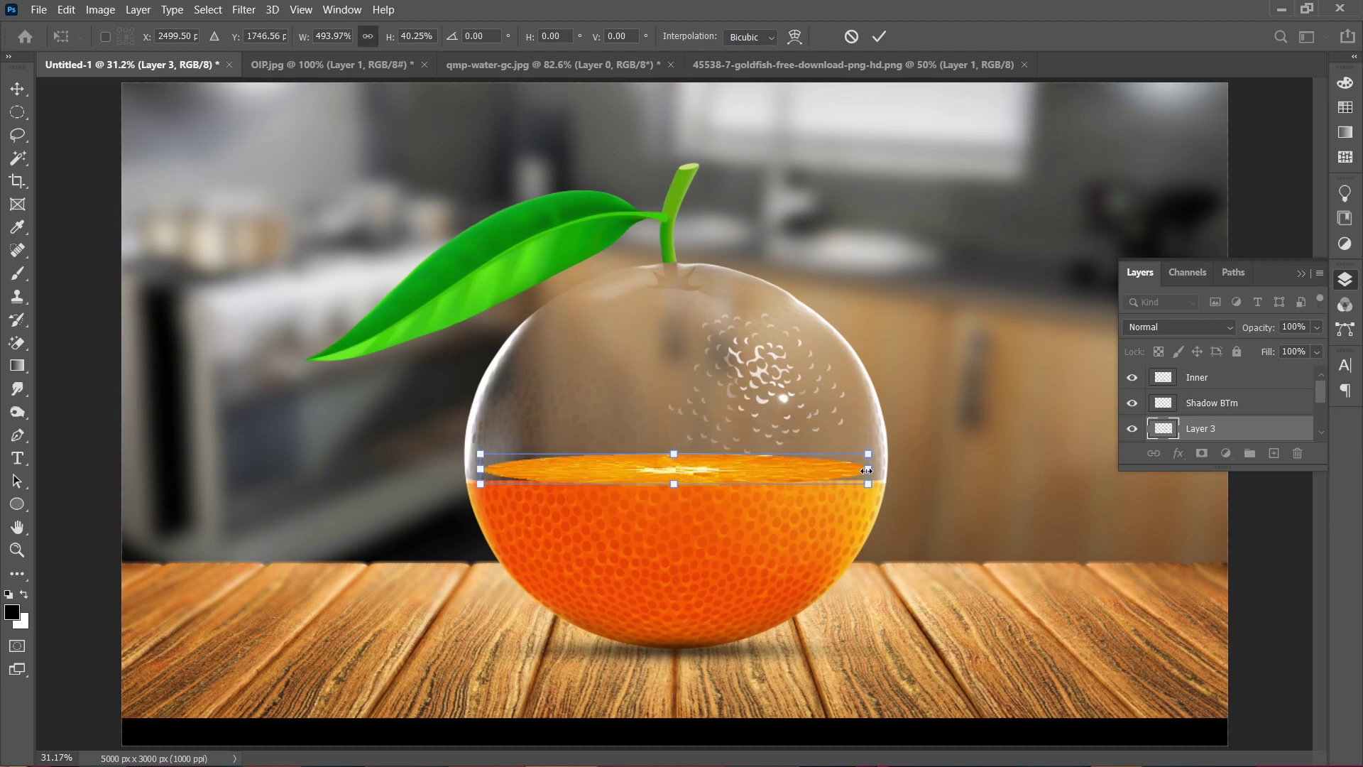
pyautogui.moveTo(868, 470)
pyautogui.mouseDown()
pyautogui.moveTo(887, 470)
pyautogui.moveTo(837, 470)
pyautogui.mouseUp()
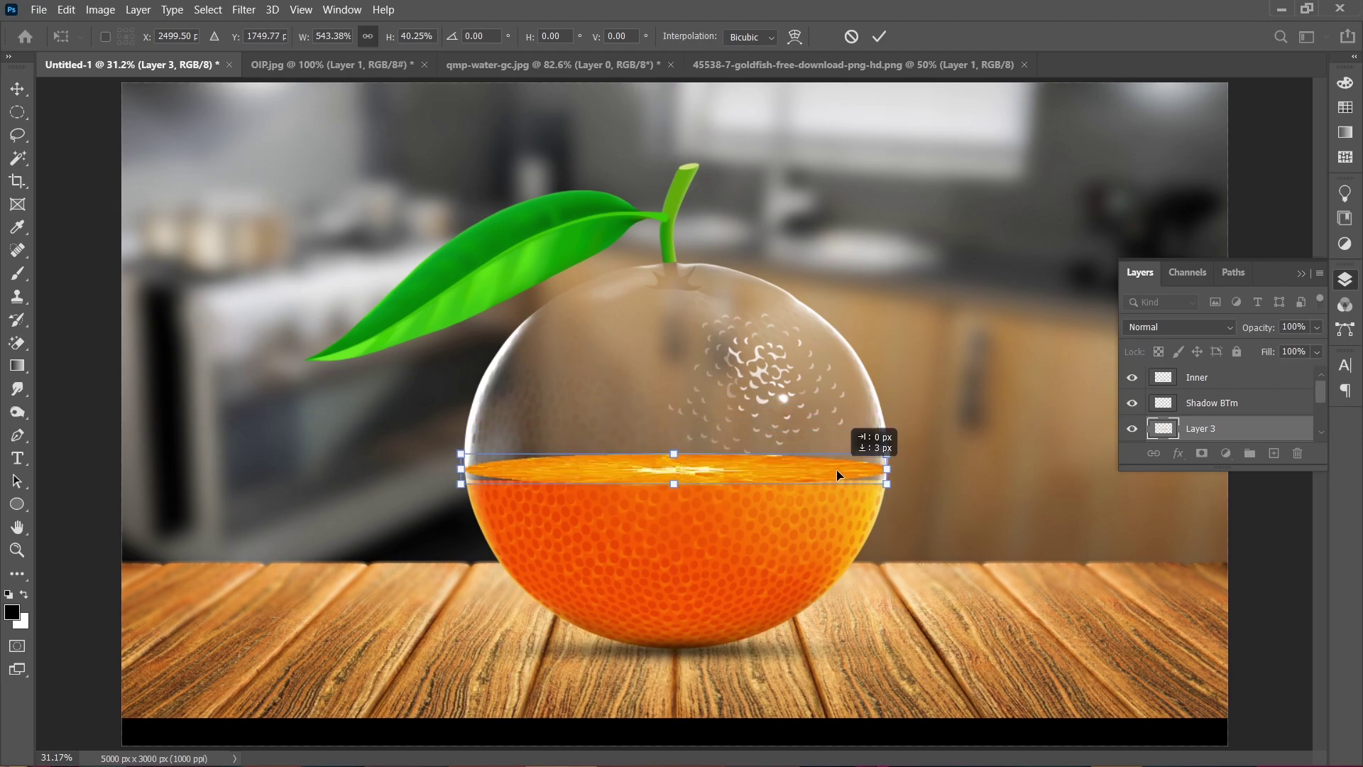
pyautogui.scroll(3, 837, 470)
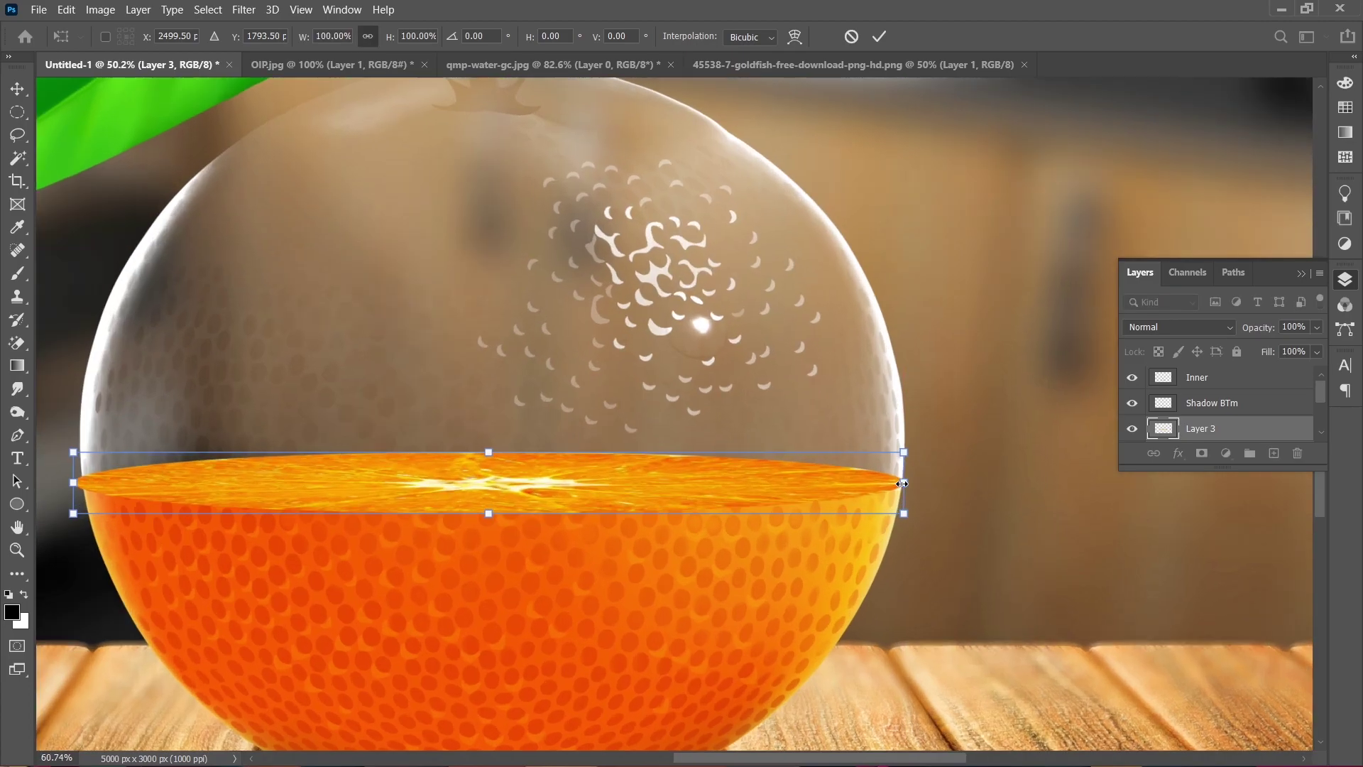
pyautogui.scroll(2, 902, 483)
pyautogui.moveTo(903, 478); pyautogui.dragTo(874, 495)
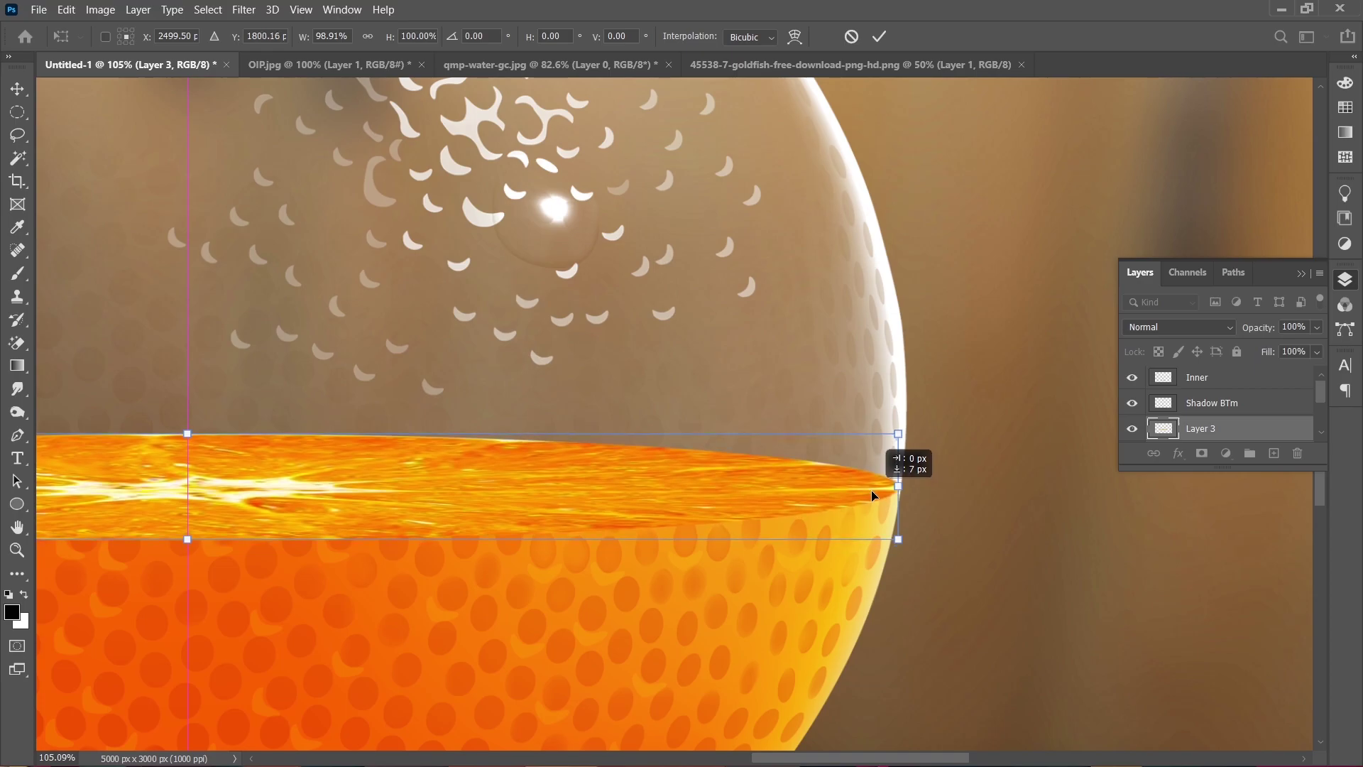
# - Fine-tune the slice's edge against the glass, apply it, then select all of qmp-water-gc.jpg
pyautogui.scroll(-3, 873, 495)
pyautogui.scroll(-2, 877, 490)
pyautogui.scroll(3, 888, 479)
pyautogui.scroll(2, 891, 477)
pyautogui.moveTo(891, 476); pyautogui.dragTo(881, 476)
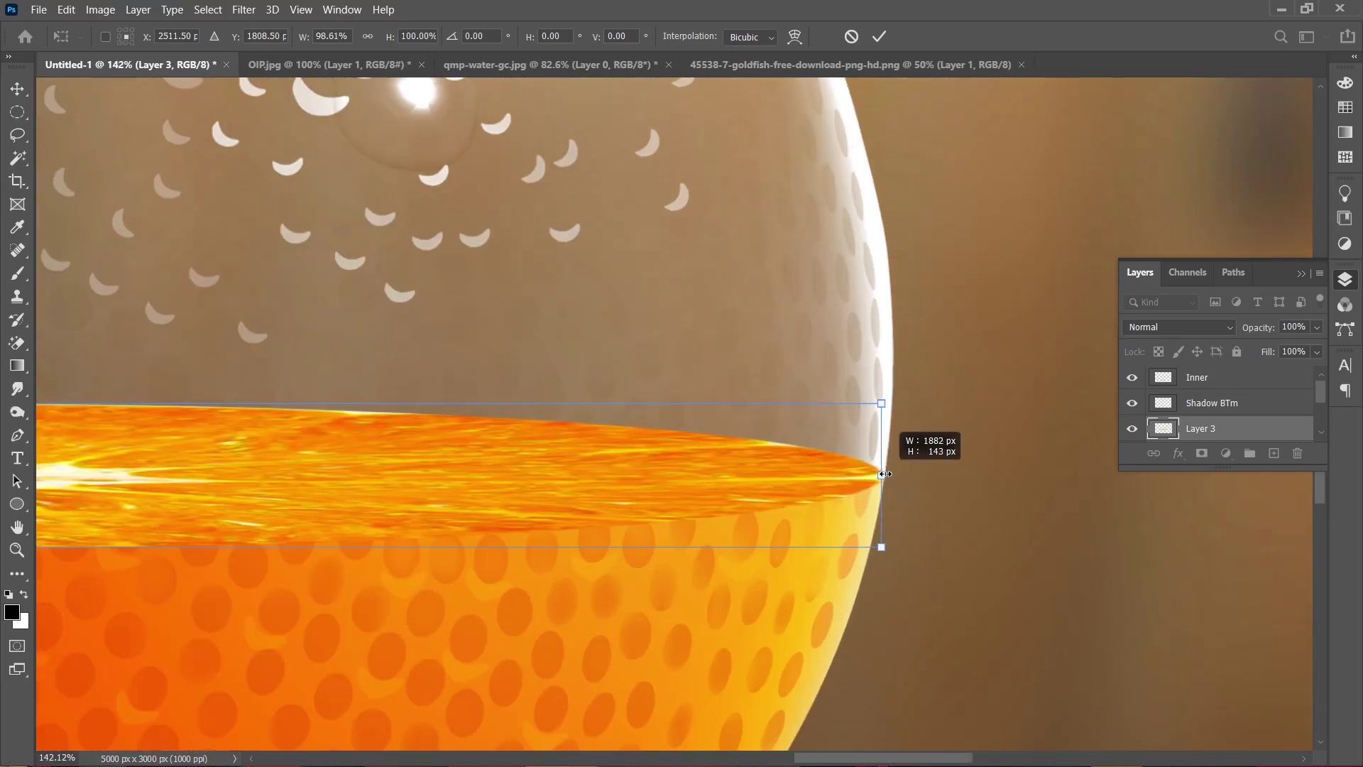
pyautogui.scroll(-5, 881, 475)
pyautogui.scroll(5, 386, 454)
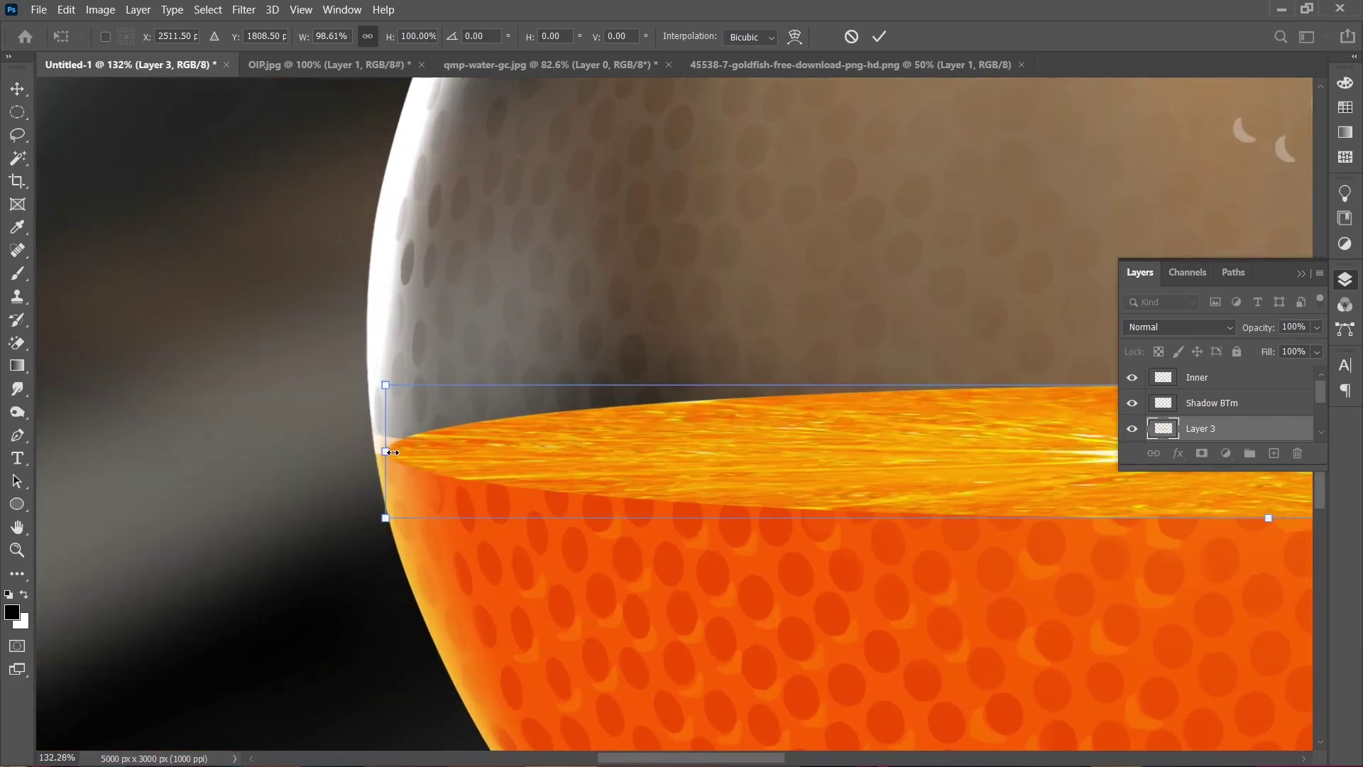
pyautogui.hotkey('ctrl', '0')
pyautogui.press('Return')
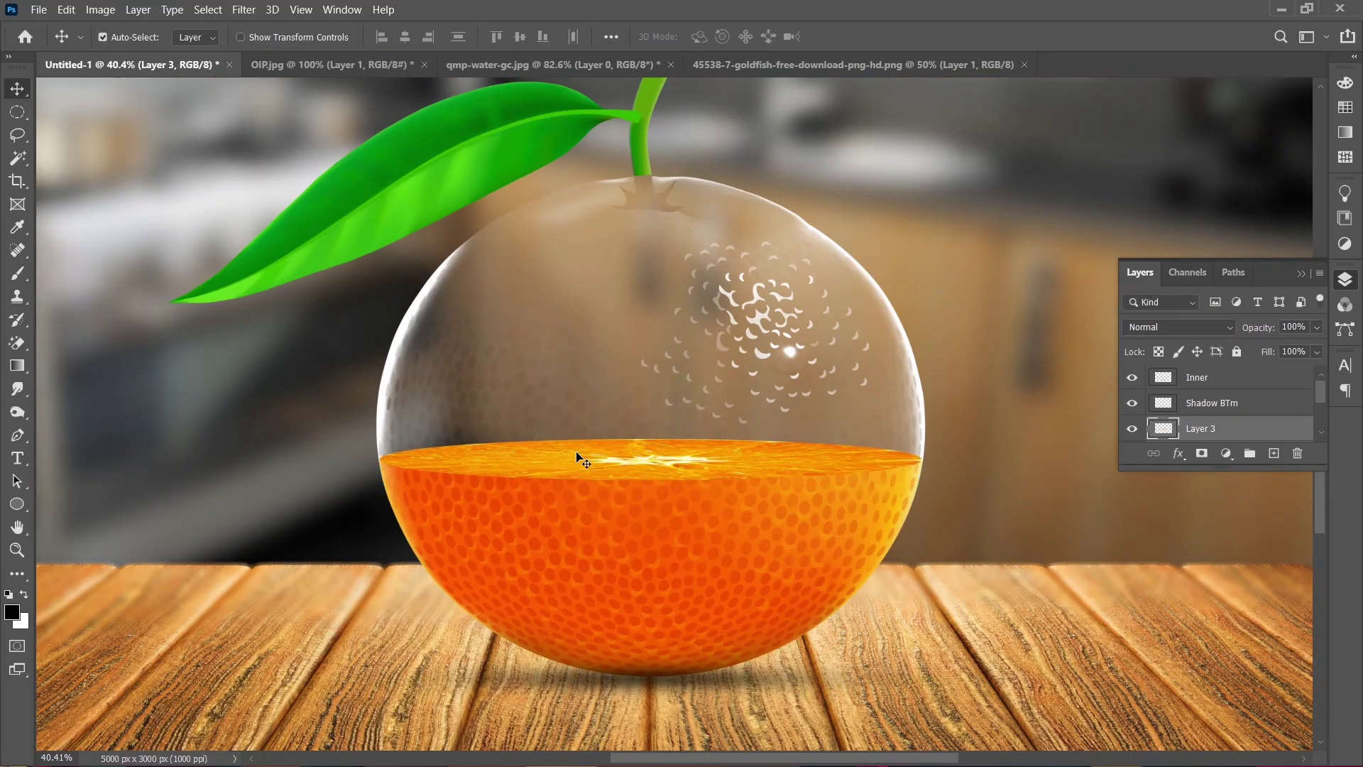
pyautogui.click(506, 65)
pyautogui.hotkey('ctrl', 'a')
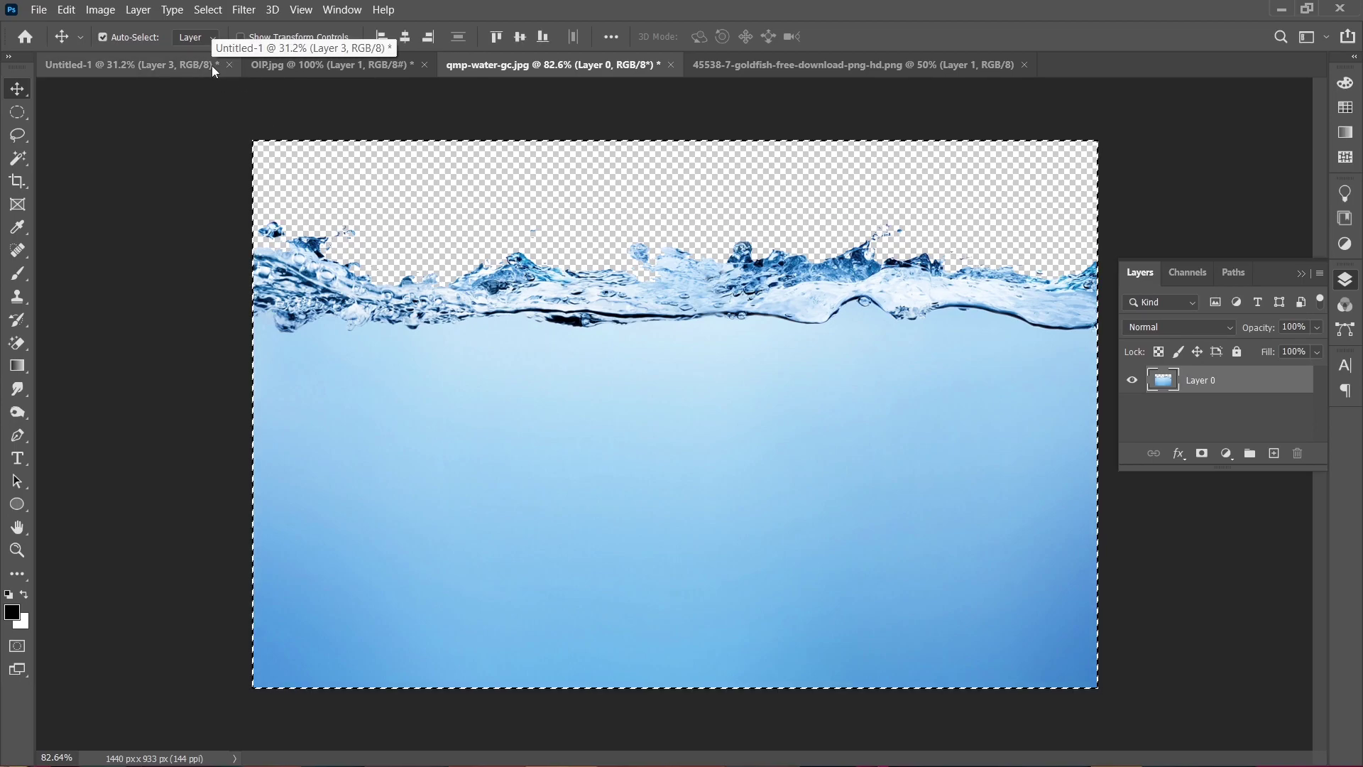
# - Paste the water into Untitled-1, then scale and position it inside the orange
pyautogui.click(161, 66)
pyautogui.hotkey('ctrl', 'v')
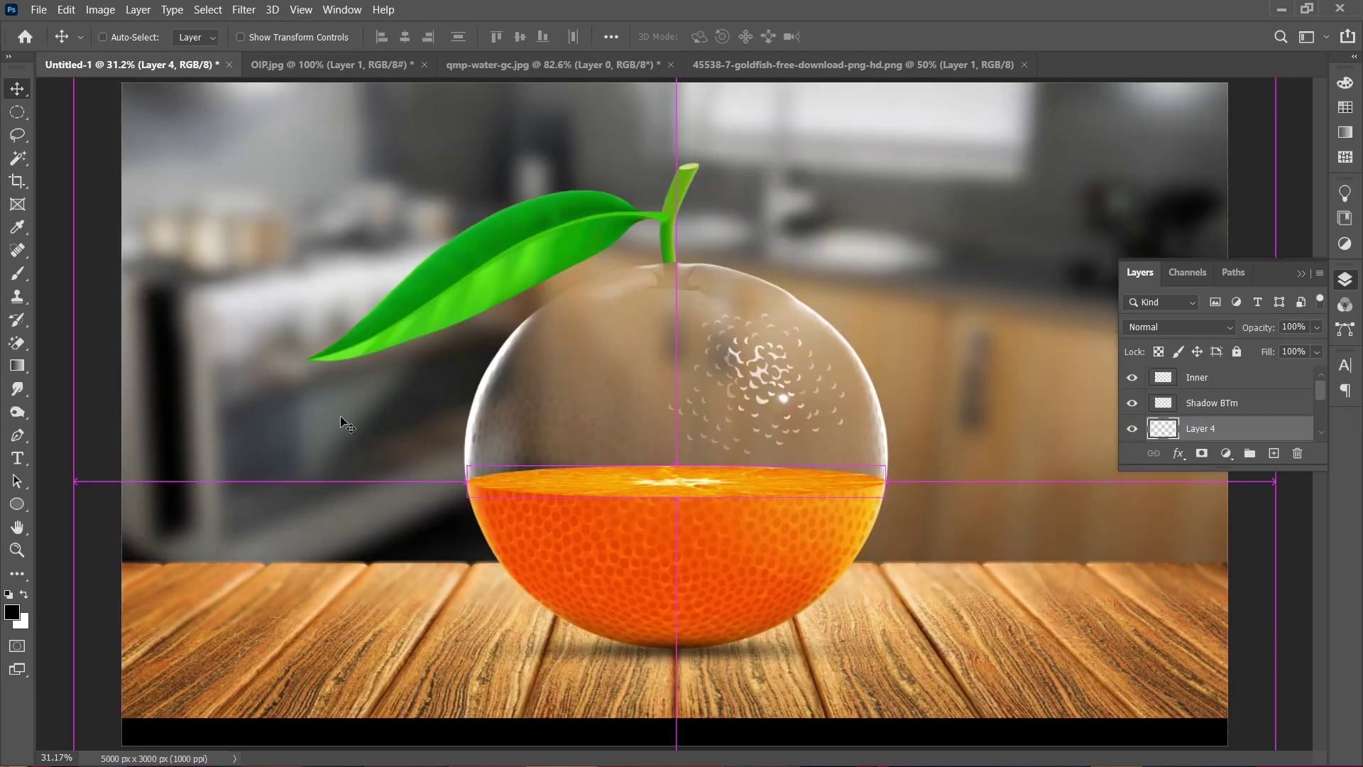
pyautogui.hotkey('ctrl', 't')
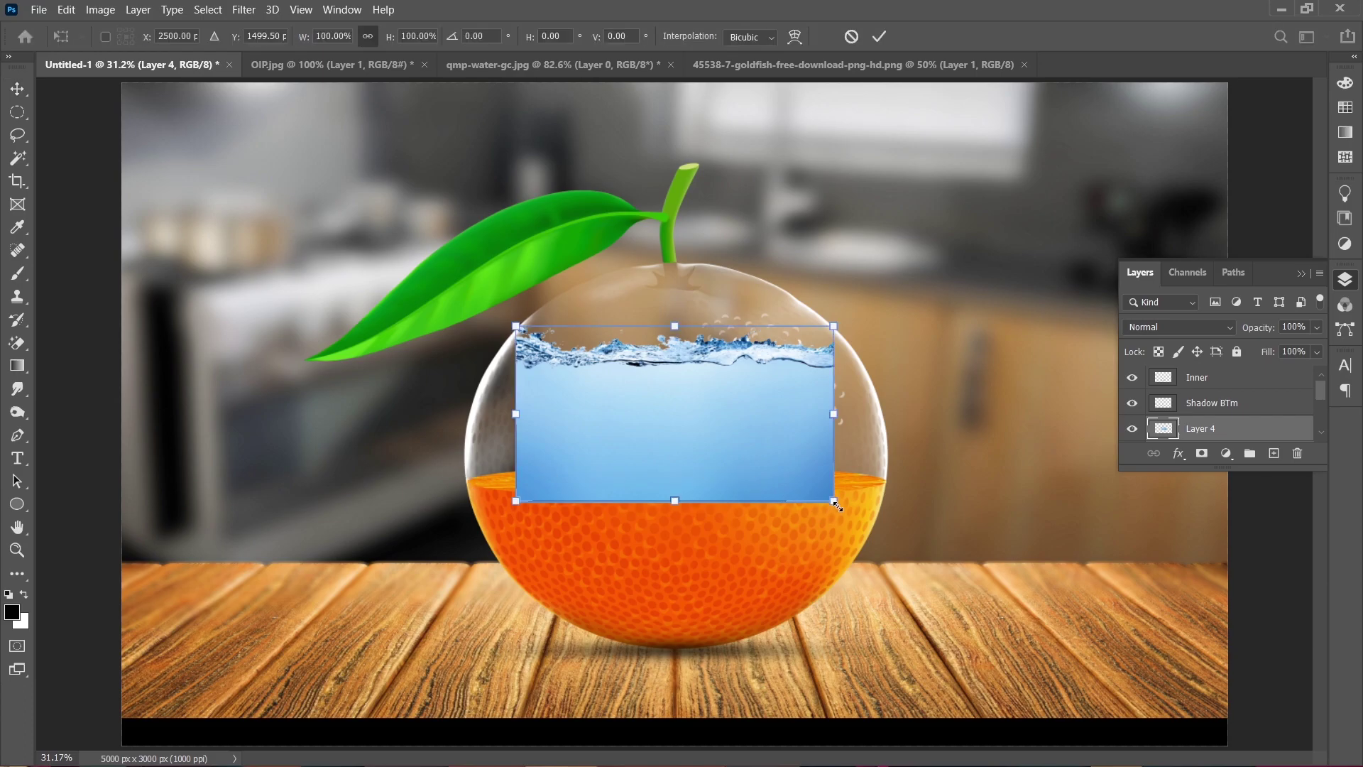
pyautogui.moveTo(835, 502); pyautogui.dragTo(884, 530)
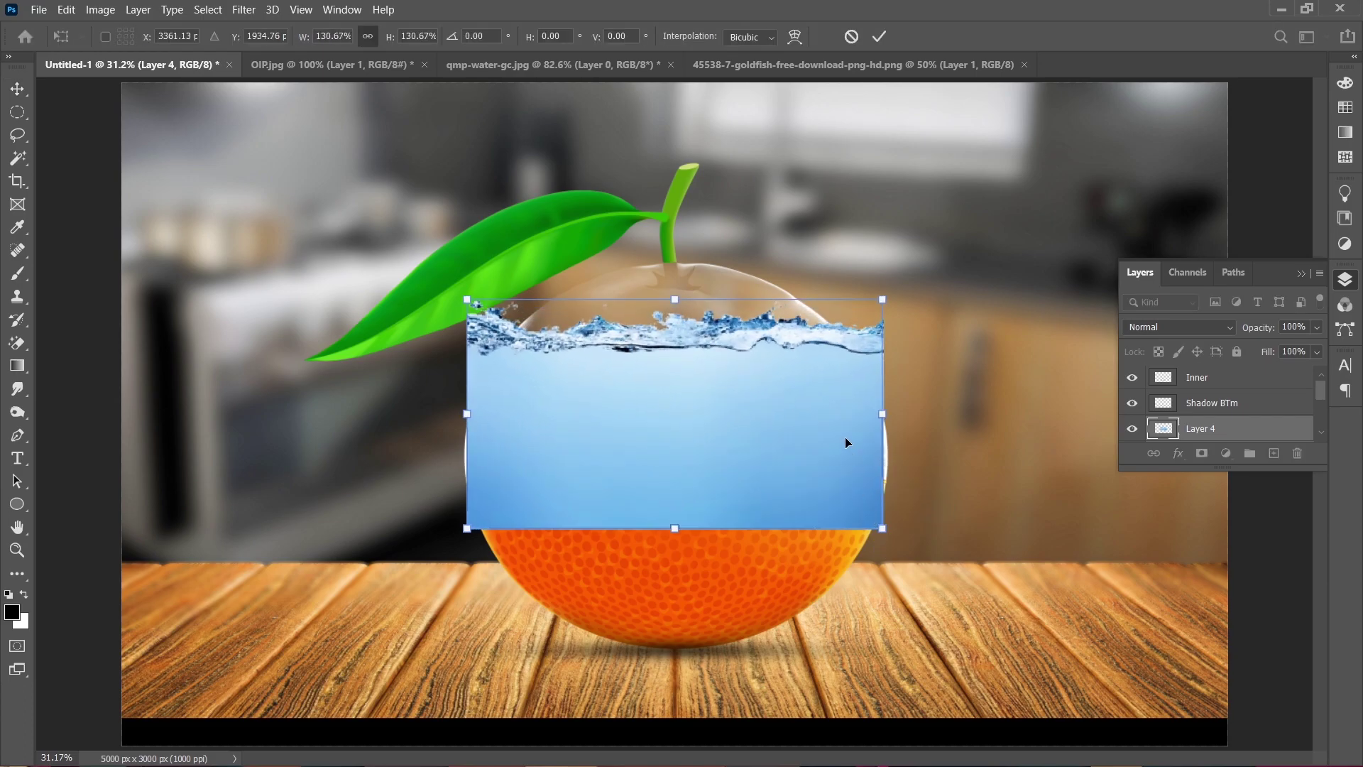
pyautogui.moveTo(845, 442); pyautogui.dragTo(841, 501)
pyautogui.moveTo(886, 578)
pyautogui.mouseDown()
pyautogui.moveTo(893, 605)
pyautogui.moveTo(851, 548)
pyautogui.mouseUp()
pyautogui.press('Return')
# - Load the orange's outline as a selection and mask the water to it
pyautogui.scroll(-2, 1221, 411)
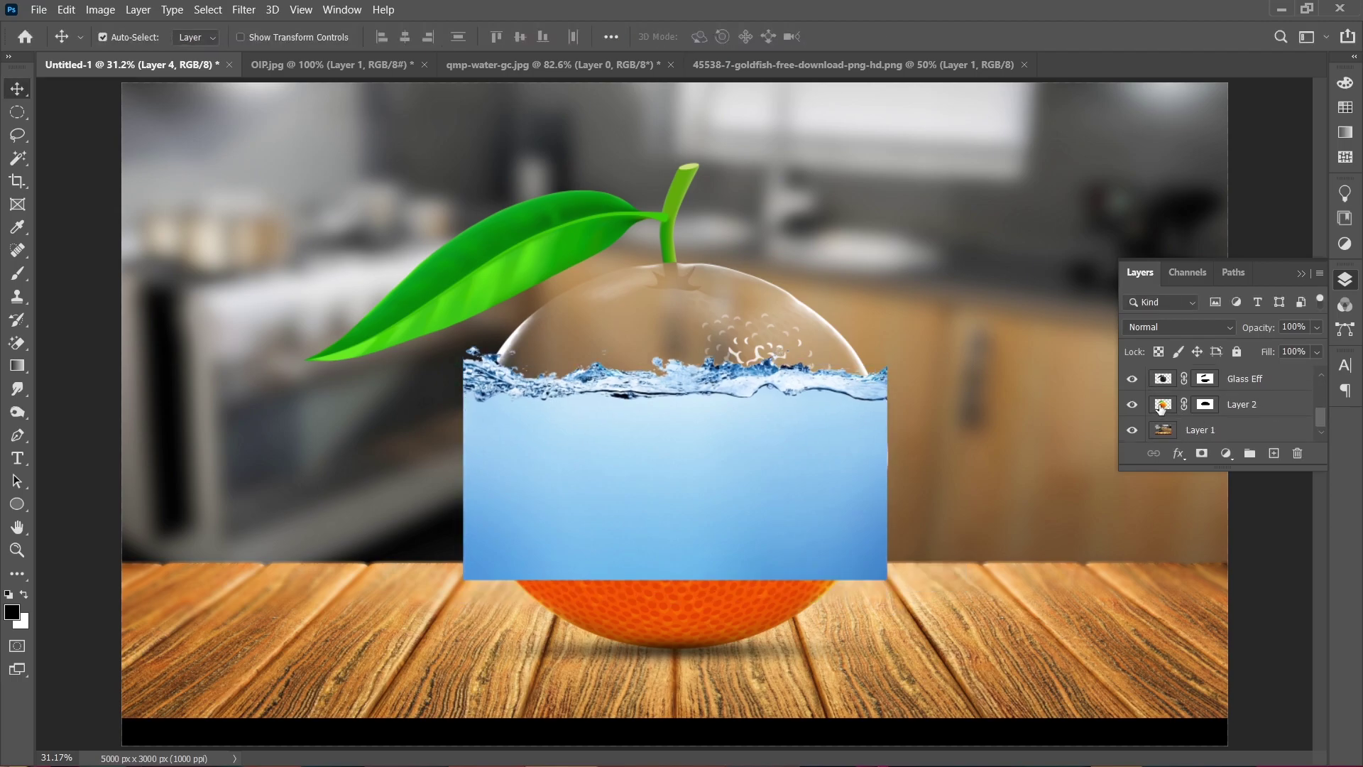
pyautogui.keyDown('ctrl'); pyautogui.click(1162, 405); pyautogui.keyUp('ctrl')
pyautogui.scroll(2, 1171, 405)
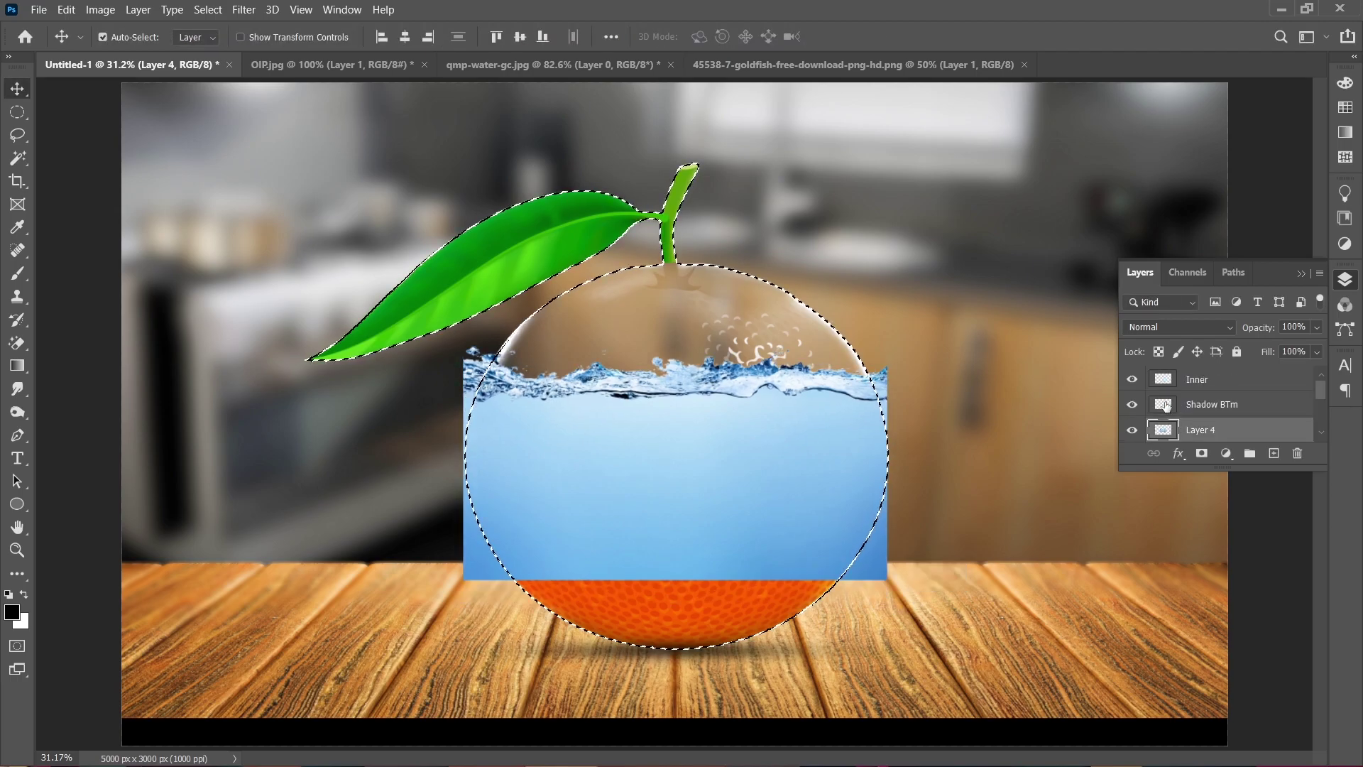
pyautogui.scroll(-1, 1186, 401)
pyautogui.scroll(-1, 1193, 411)
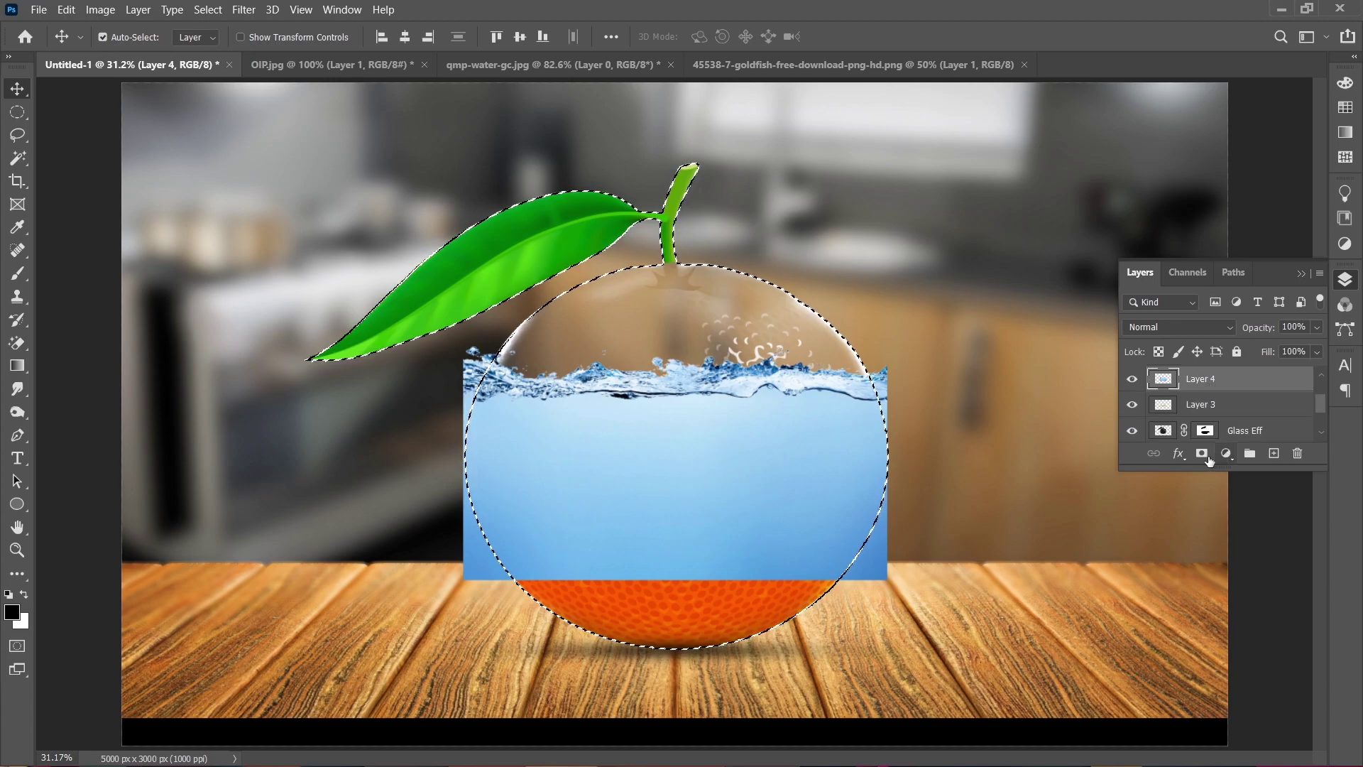
pyautogui.click(1202, 454)
# - Set the water layer's opacity to 50%
pyautogui.scroll(-1, 1202, 425)
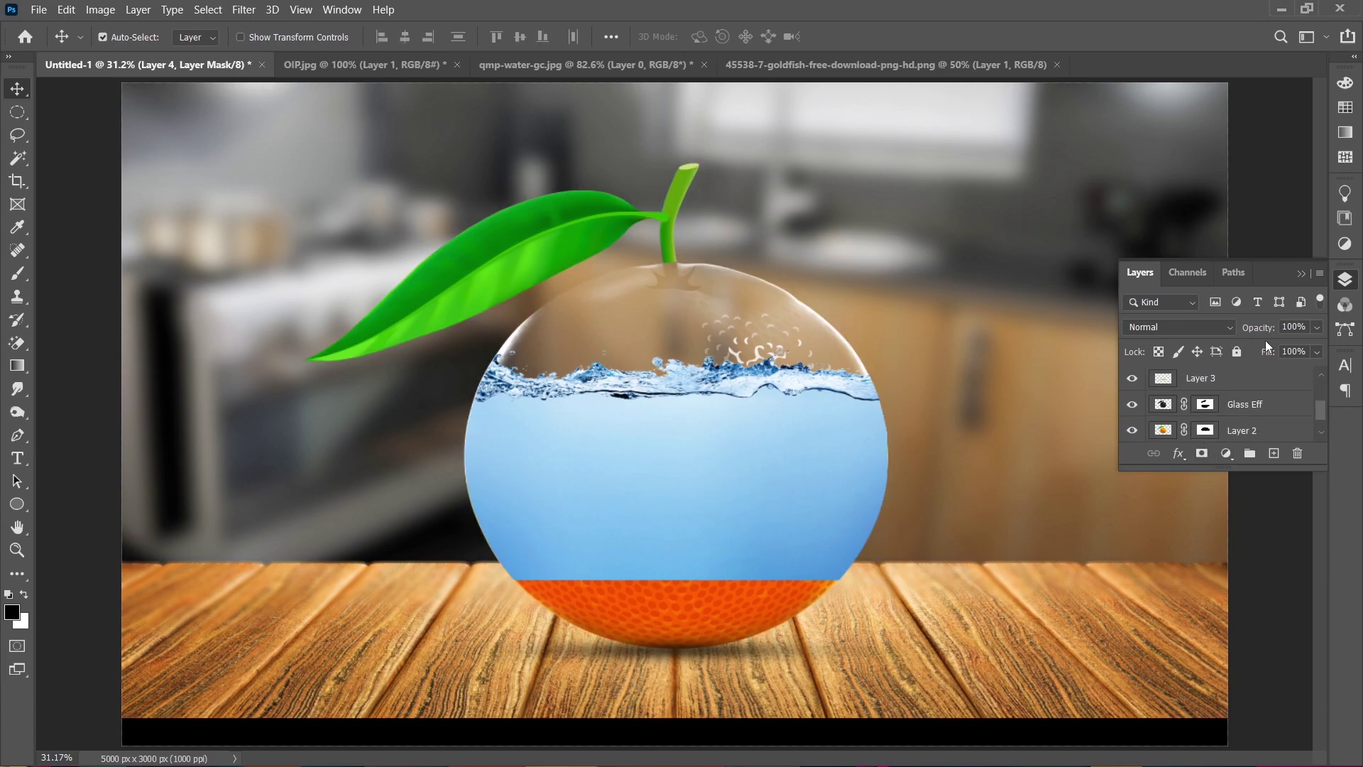
pyautogui.write('50')
pyautogui.press('Return')
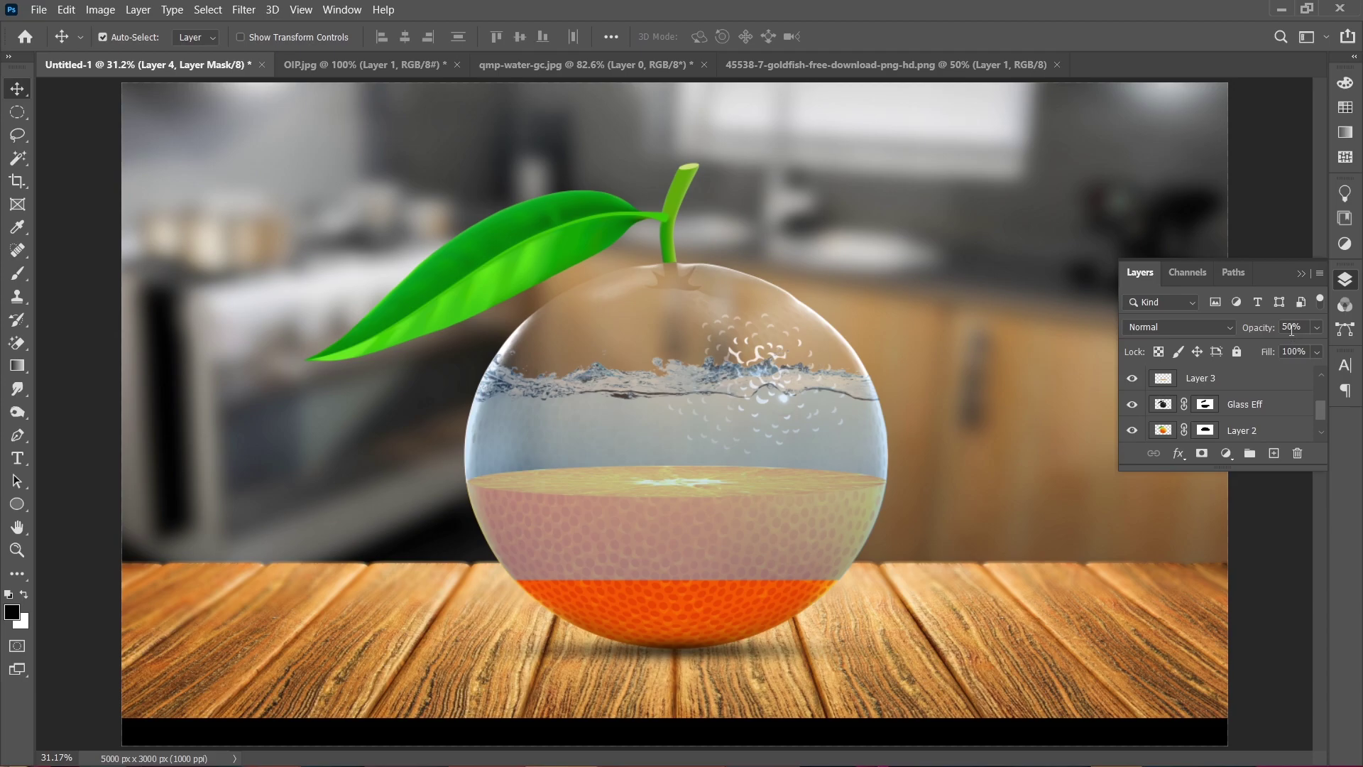
pyautogui.scroll(1, 1221, 414)
pyautogui.scroll(1, 1239, 403)
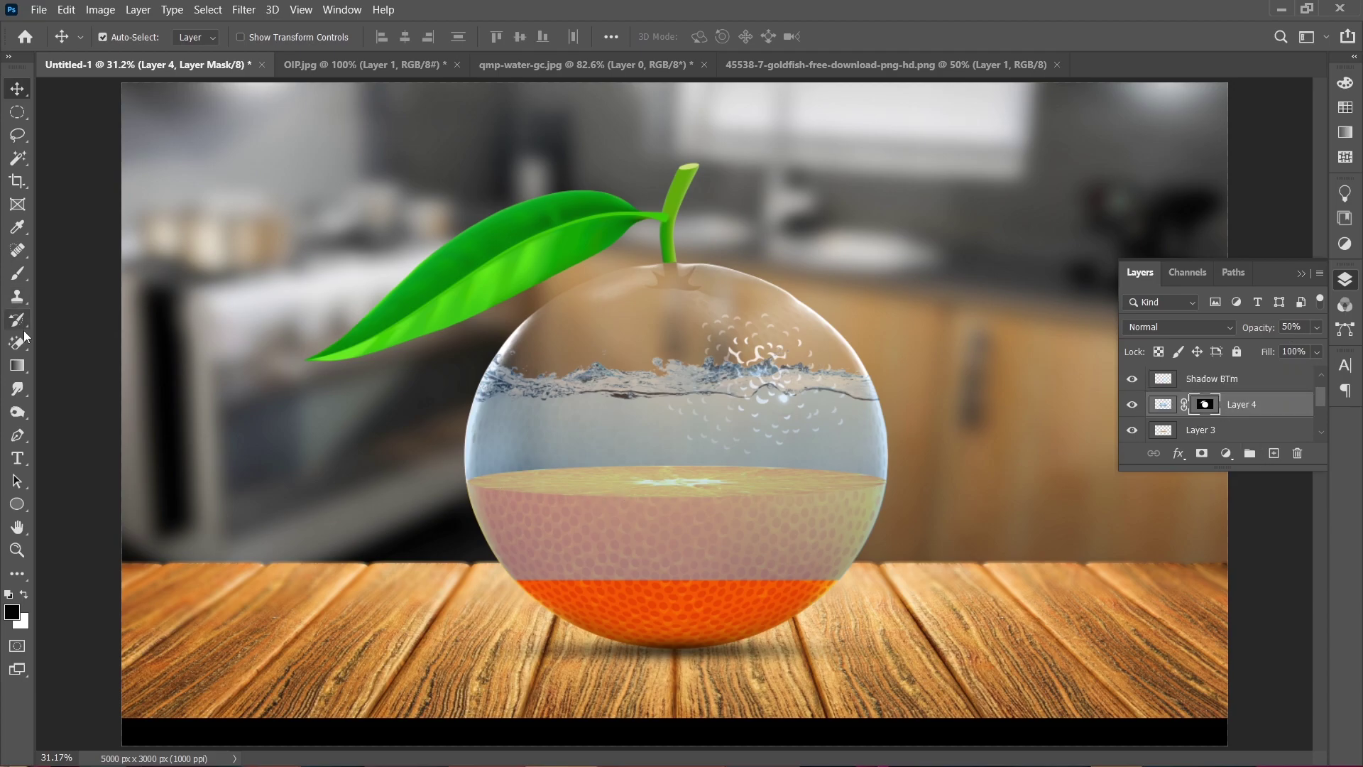
# - Paint the water mask away across the lower bowl and along its left edge
pyautogui.click(27, 278)
pyautogui.scroll(1, 545, 479)
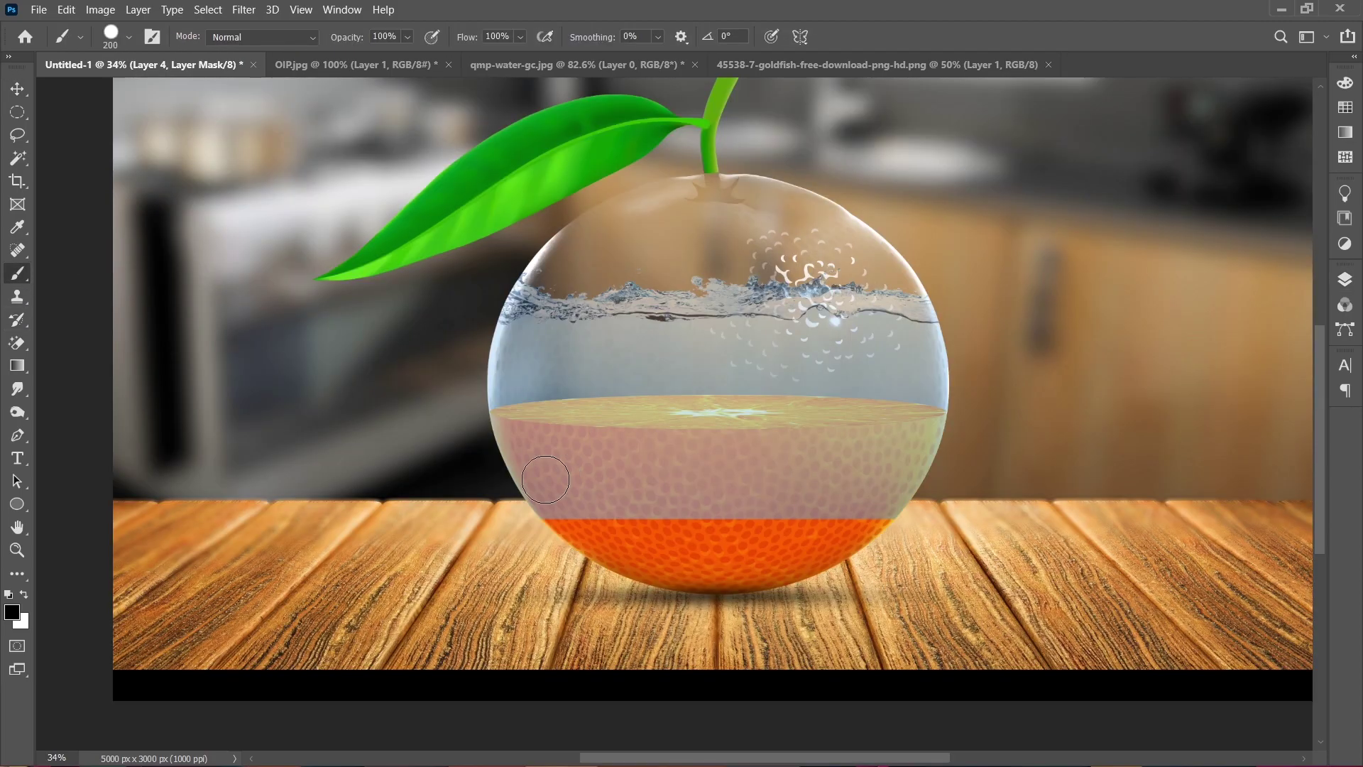
pyautogui.moveTo(484, 495); pyautogui.dragTo(918, 512)
pyautogui.moveTo(486, 490); pyautogui.dragTo(881, 490)
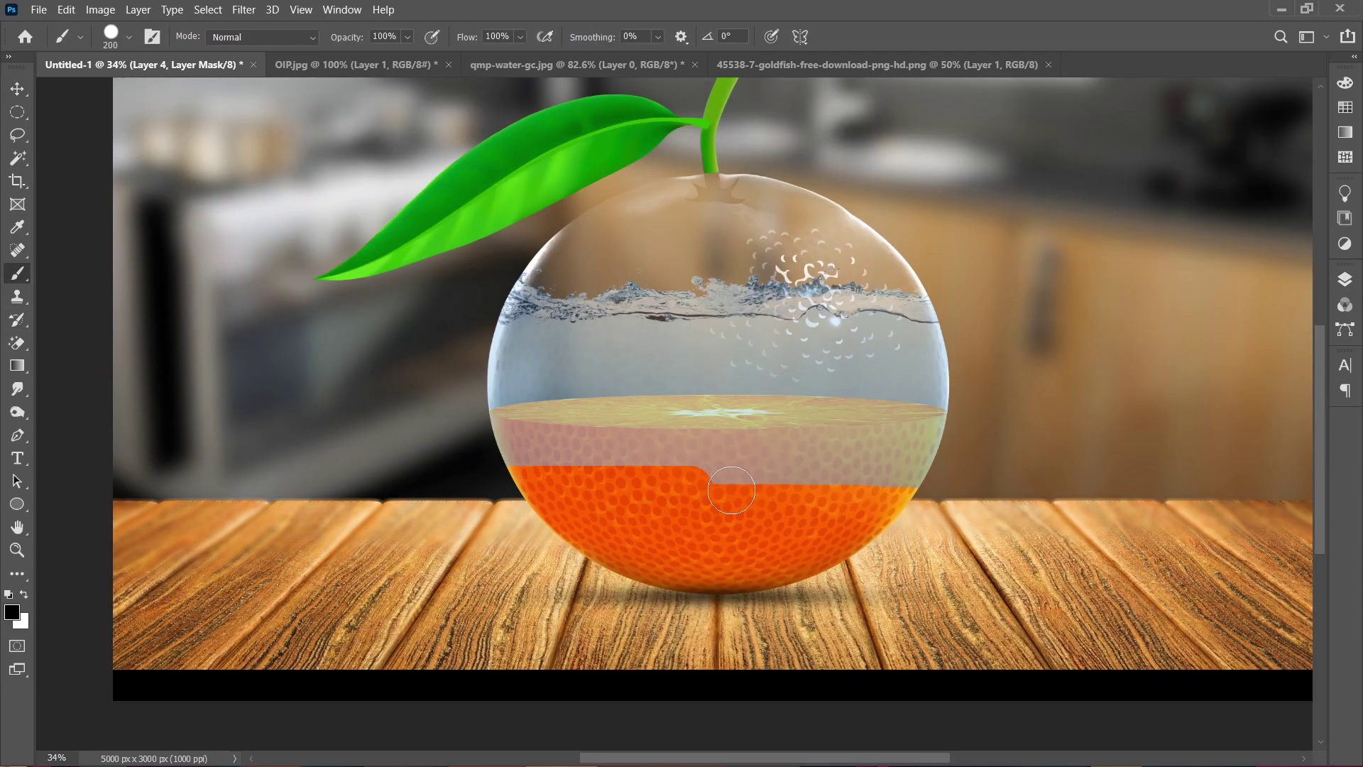
pyautogui.scroll(2, 566, 478)
pyautogui.scroll(1, 471, 445)
pyautogui.scroll(1, 471, 445)
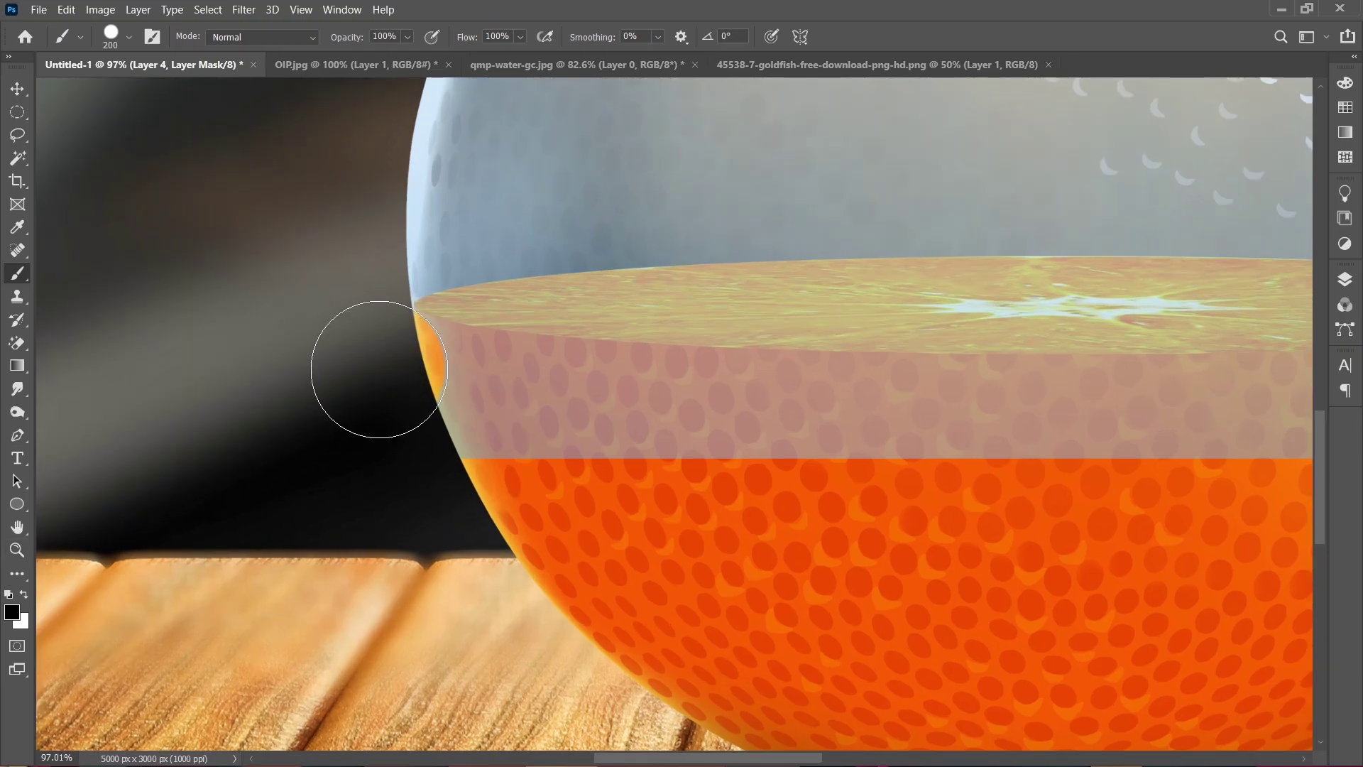
pyautogui.moveTo(395, 371)
pyautogui.mouseDown()
pyautogui.moveTo(539, 415)
pyautogui.moveTo(582, 398)
pyautogui.mouseUp()
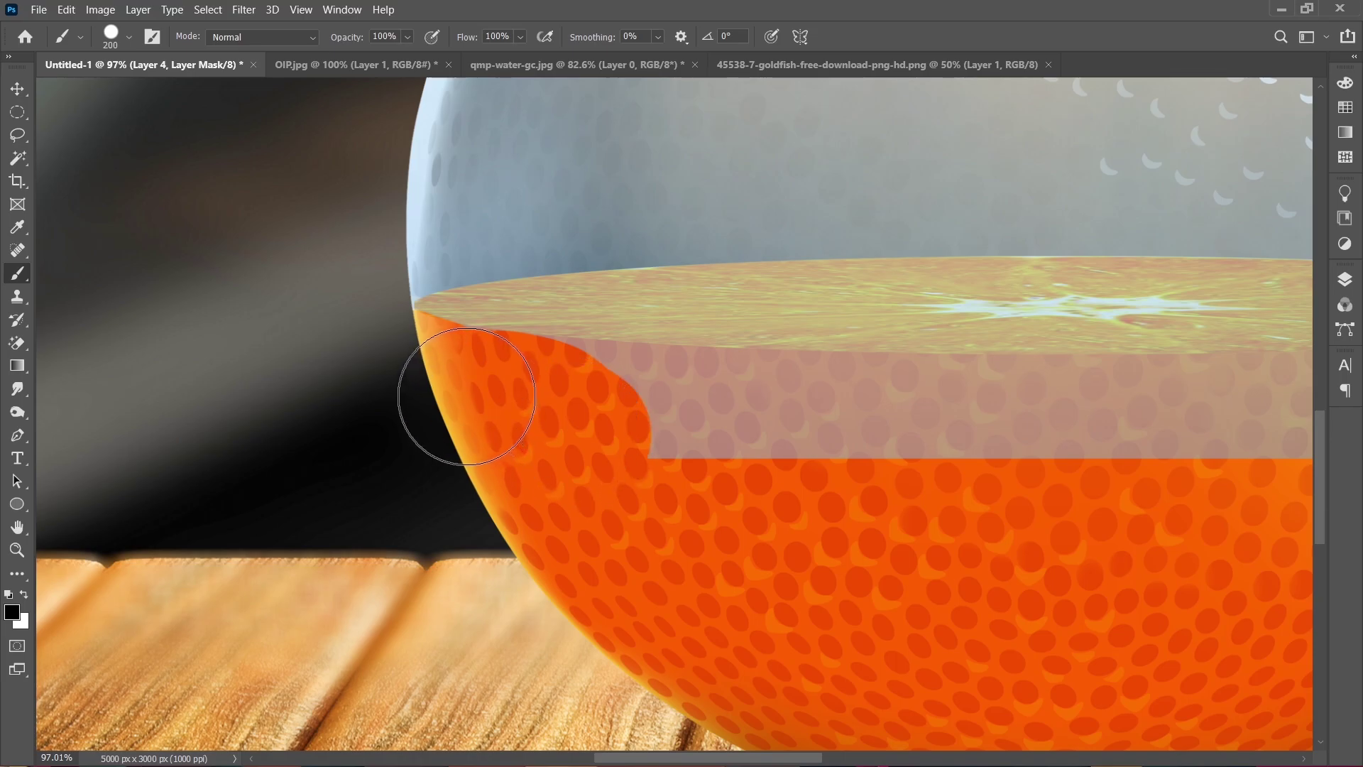
# - Extend the juice to the right edge, then clean the rim with a 90 px brush
pyautogui.scroll(-3, 426, 395)
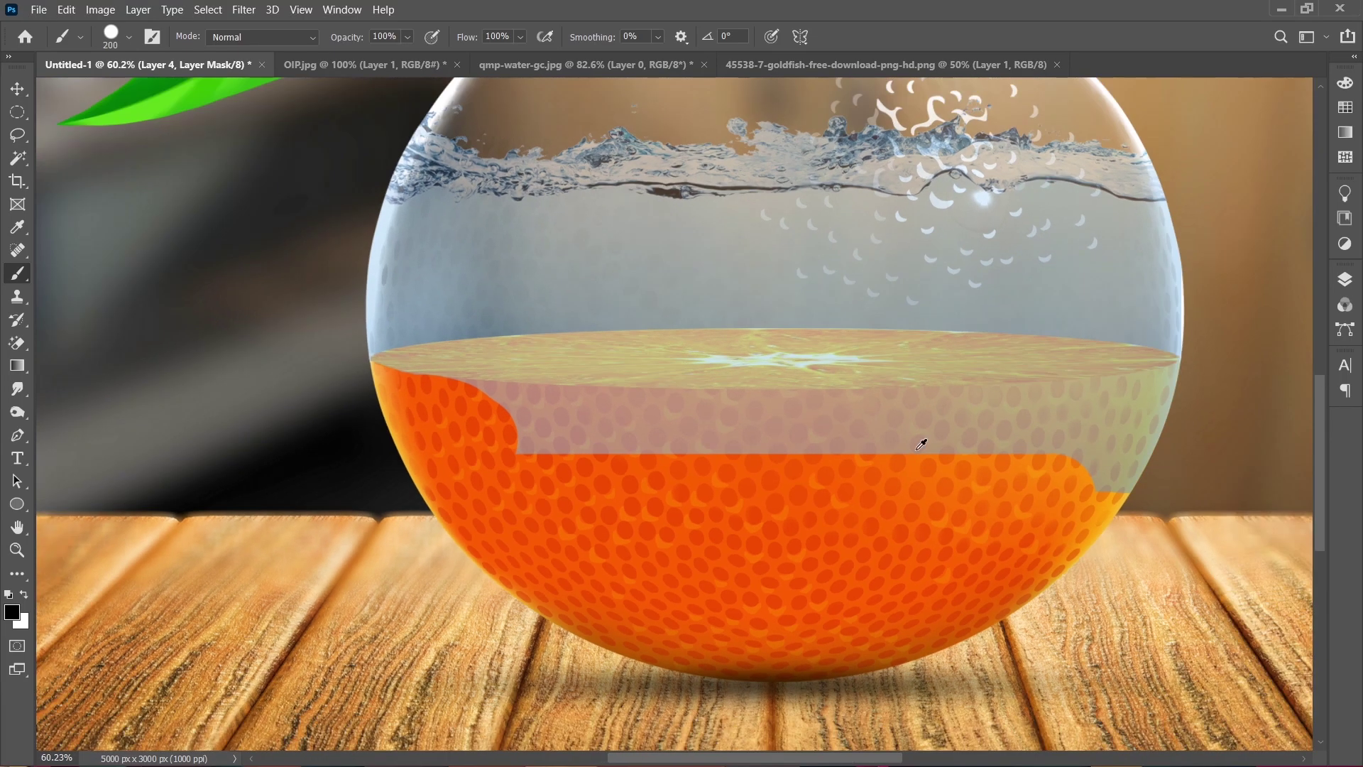
pyautogui.moveTo(405, 453)
pyautogui.mouseDown()
pyautogui.moveTo(1164, 440)
pyautogui.moveTo(1237, 402)
pyautogui.mouseUp()
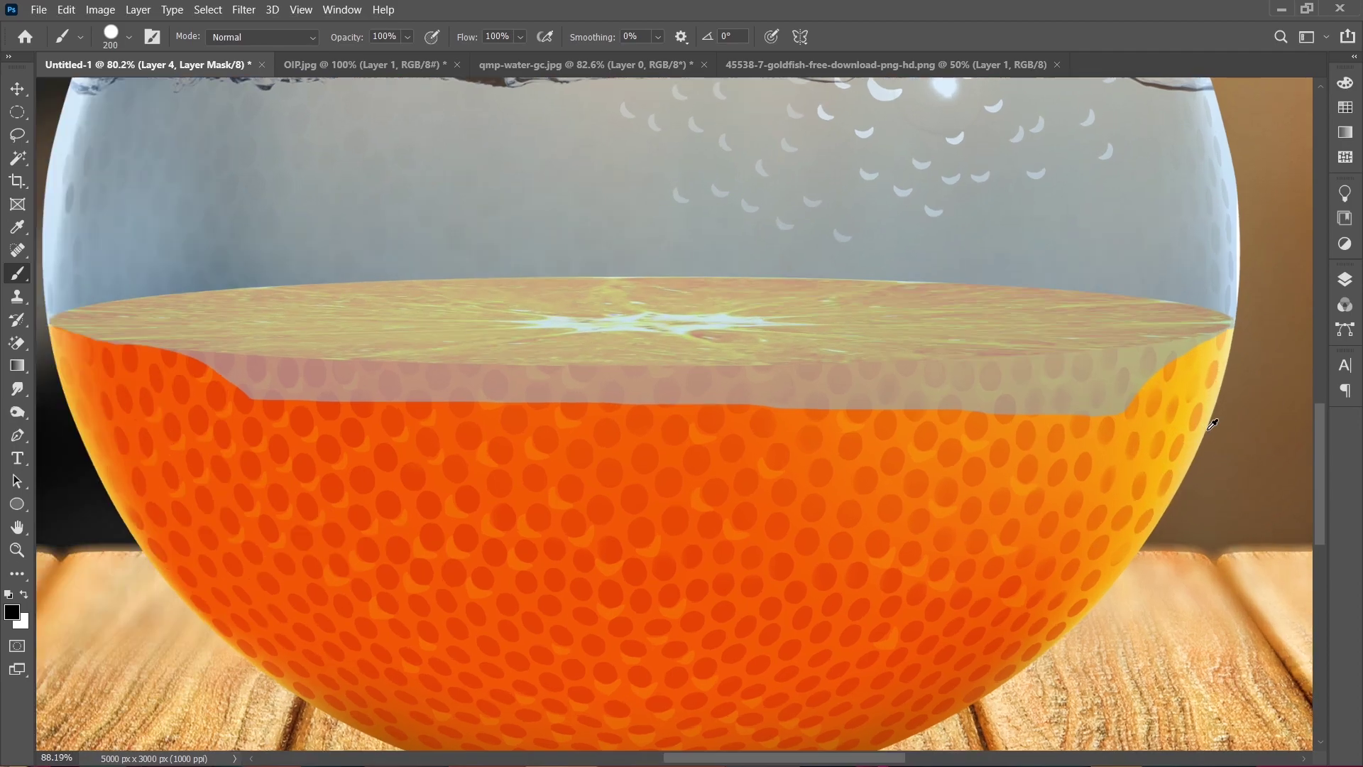
pyautogui.scroll(3, 1058, 433)
pyautogui.click(578, 428)
pyautogui.moveTo(578, 428)
pyautogui.mouseDown()
pyautogui.moveTo(1126, 408)
pyautogui.moveTo(1246, 377)
pyautogui.mouseUp()
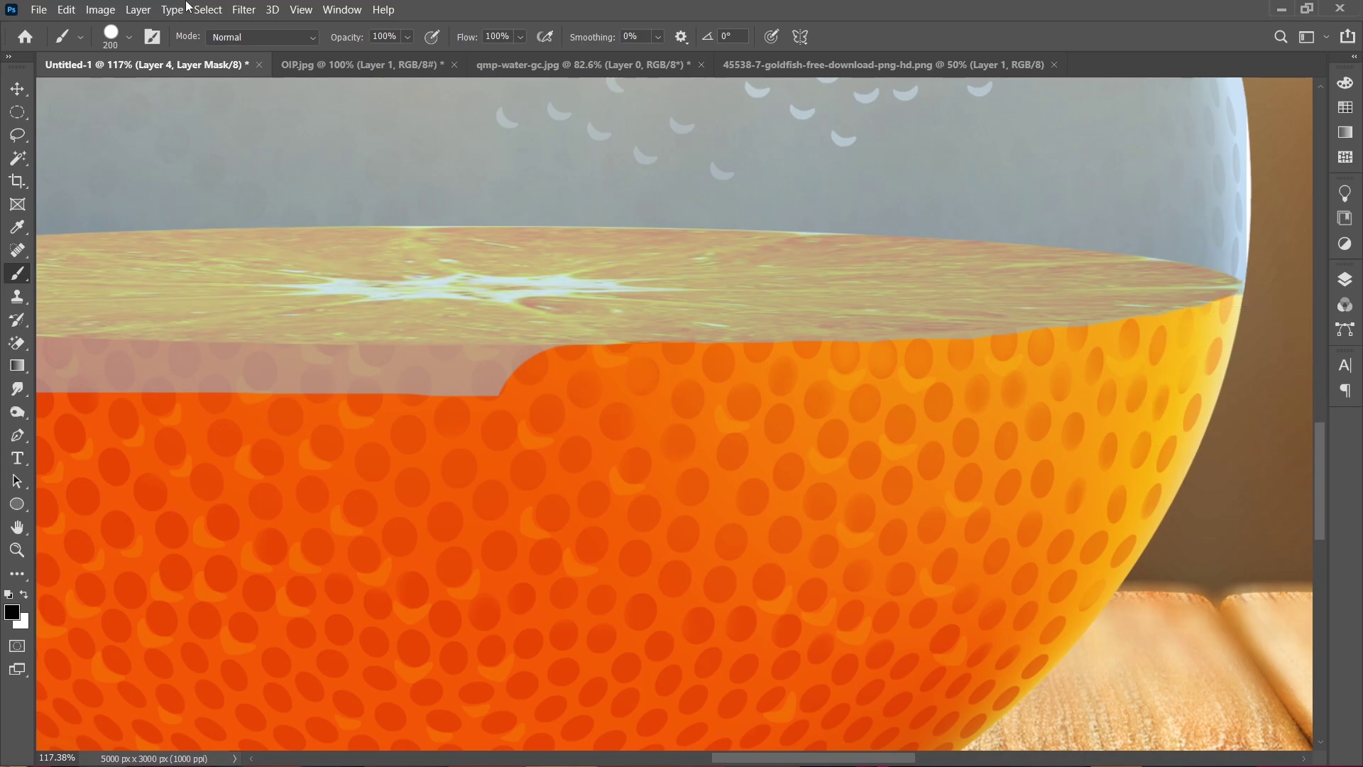
pyautogui.scroll(-5, 1245, 377)
pyautogui.scroll(1, 518, 417)
pyautogui.scroll(3, 356, 382)
pyautogui.press('[')
pyautogui.press('[')
pyautogui.press('[')
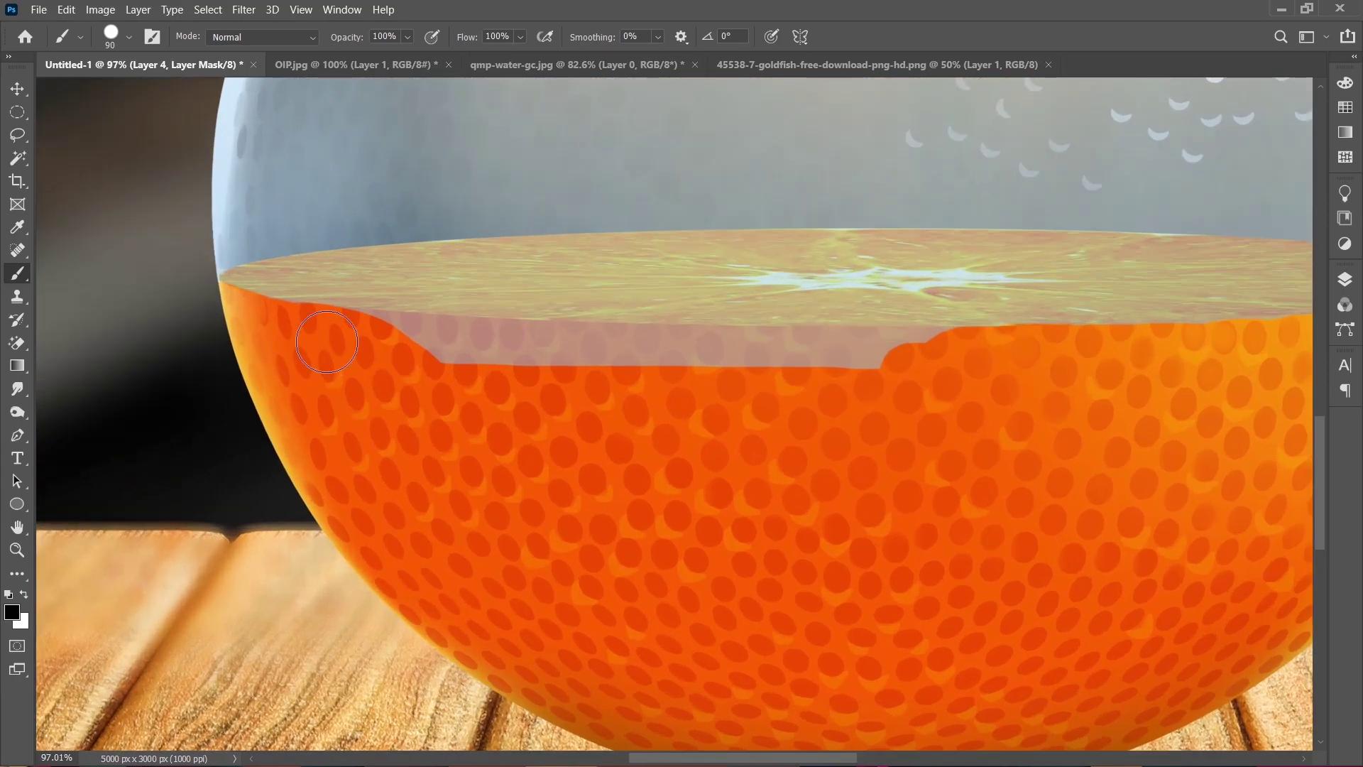
pyautogui.moveTo(397, 345); pyautogui.dragTo(937, 369)
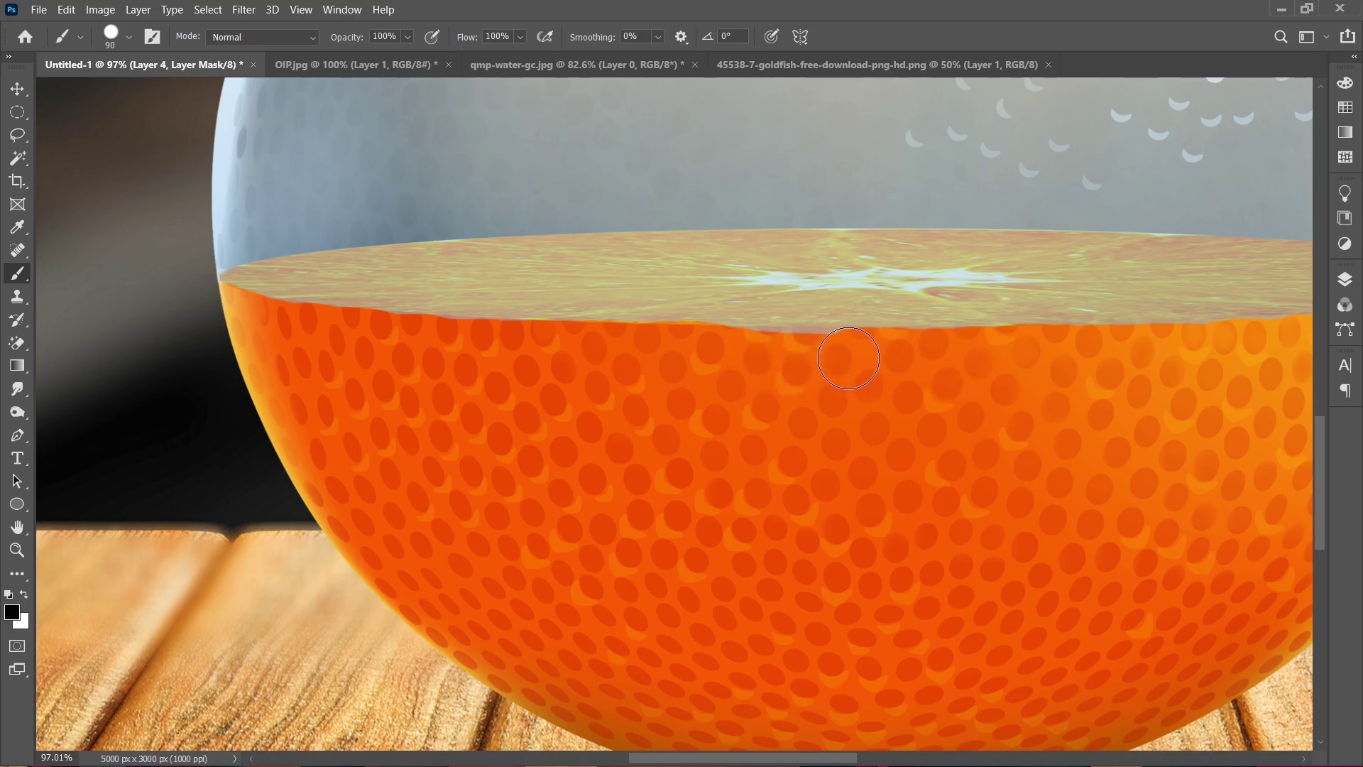
pyautogui.scroll(-5, 490, 374)
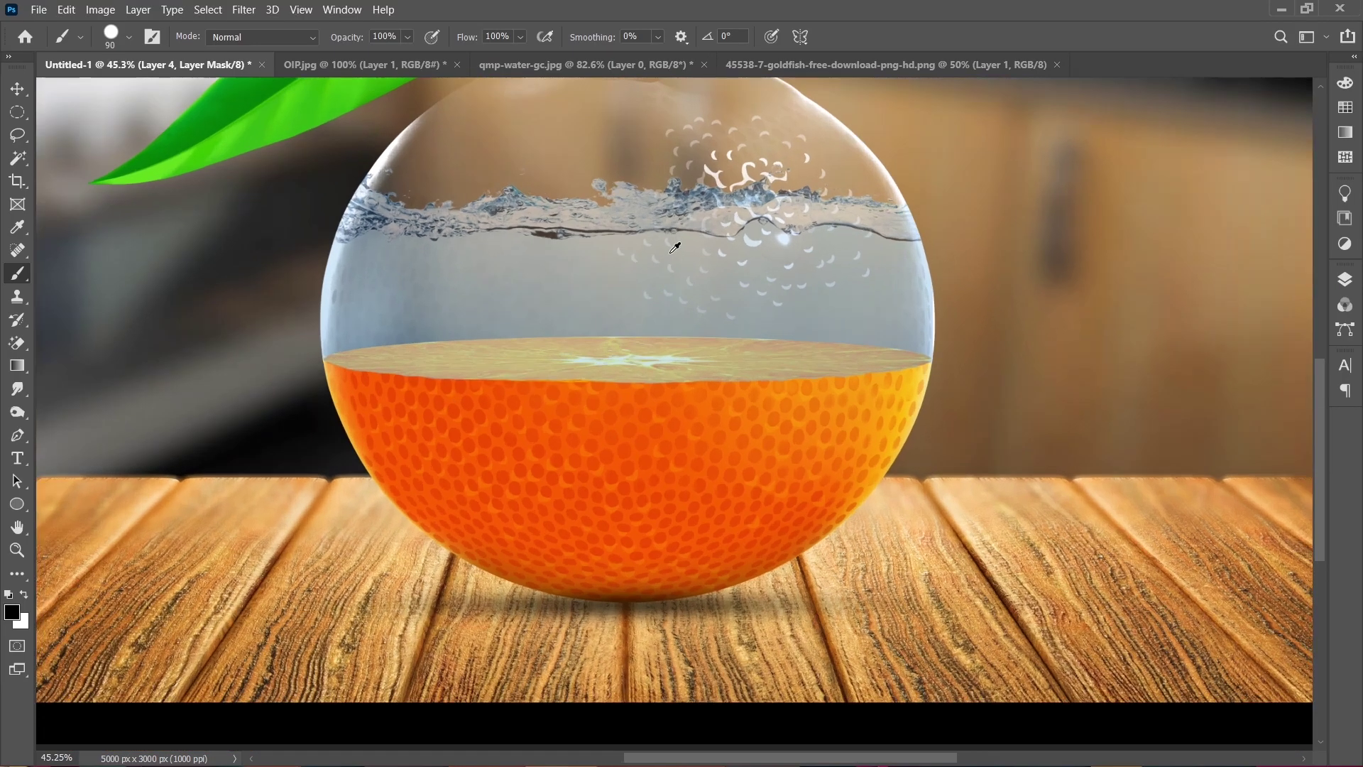
# - Set a Soft Round brush to 16% opacity, 56% flow and 175 px
pyautogui.click(130, 38)
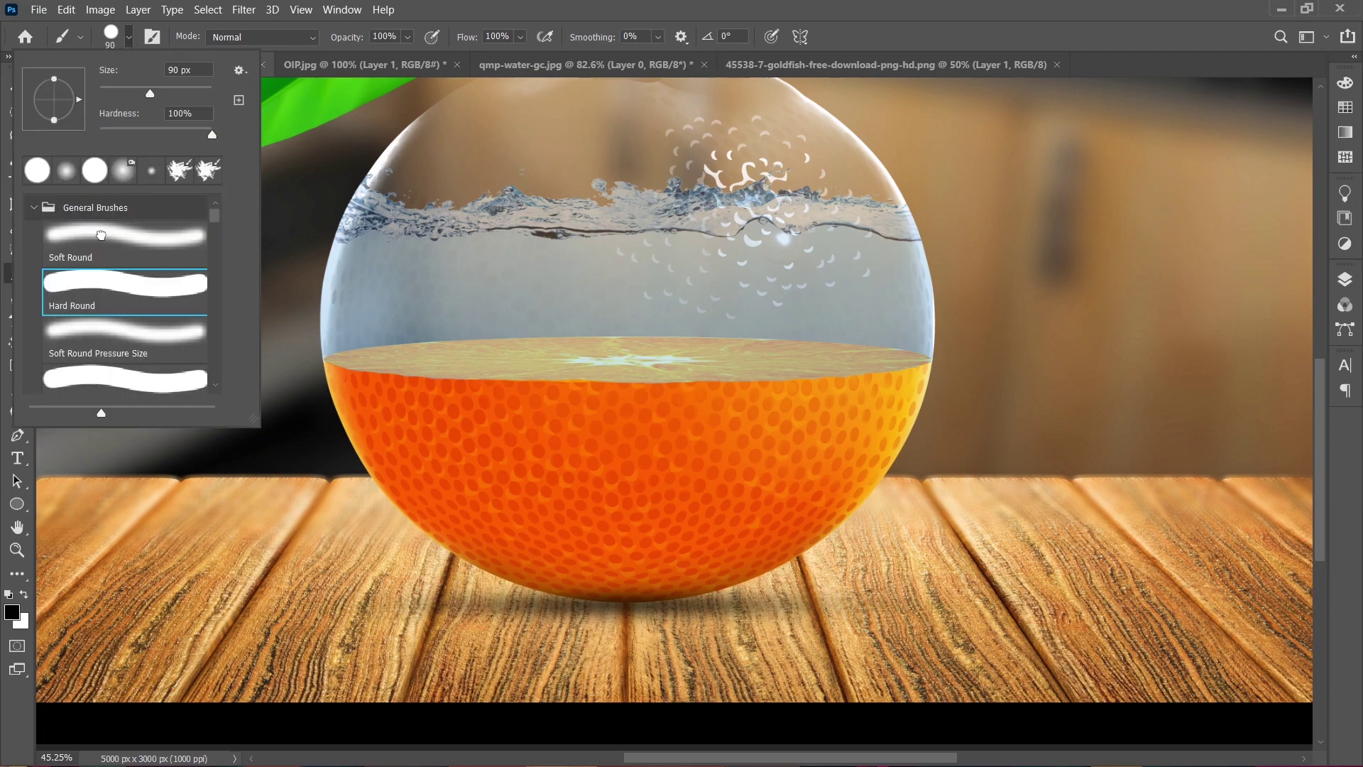
pyautogui.click(100, 235)
pyautogui.click(409, 37)
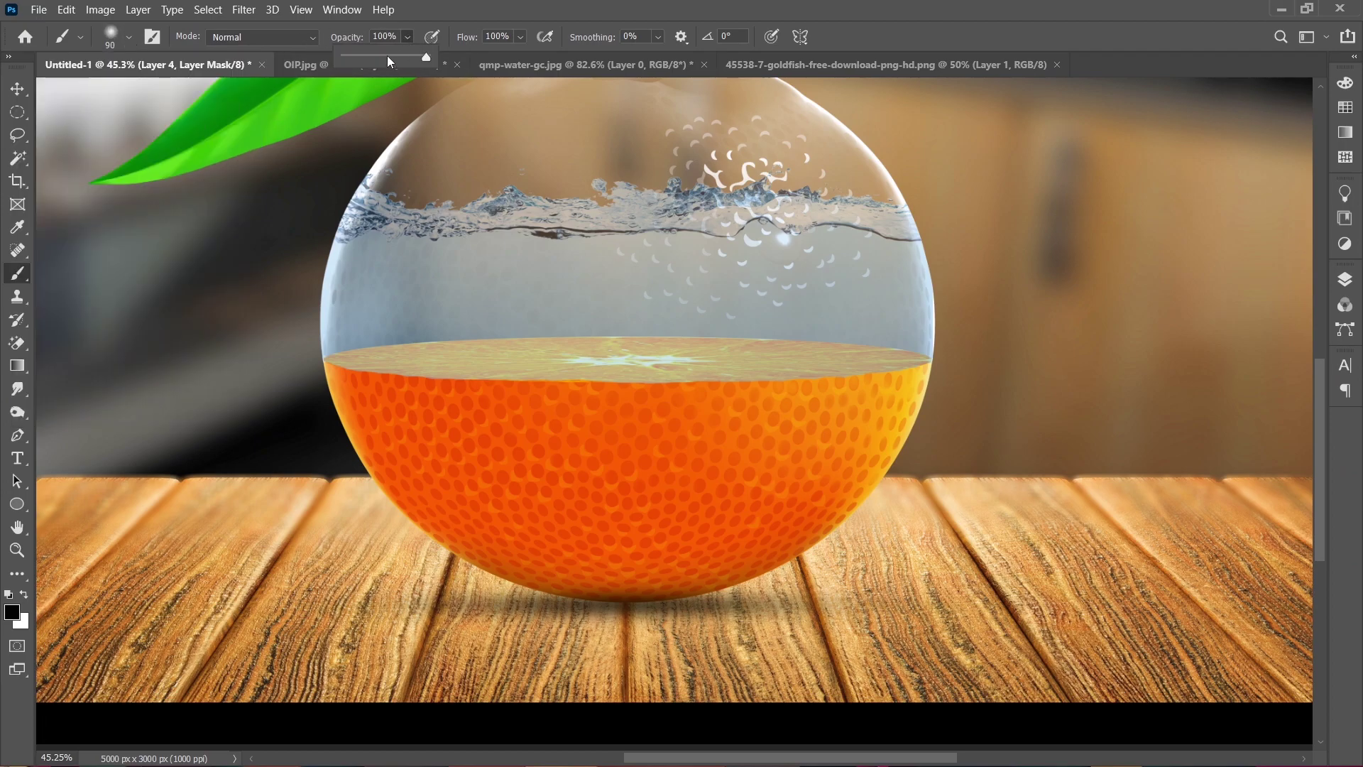
pyautogui.moveTo(381, 56); pyautogui.dragTo(359, 62)
pyautogui.click(521, 37)
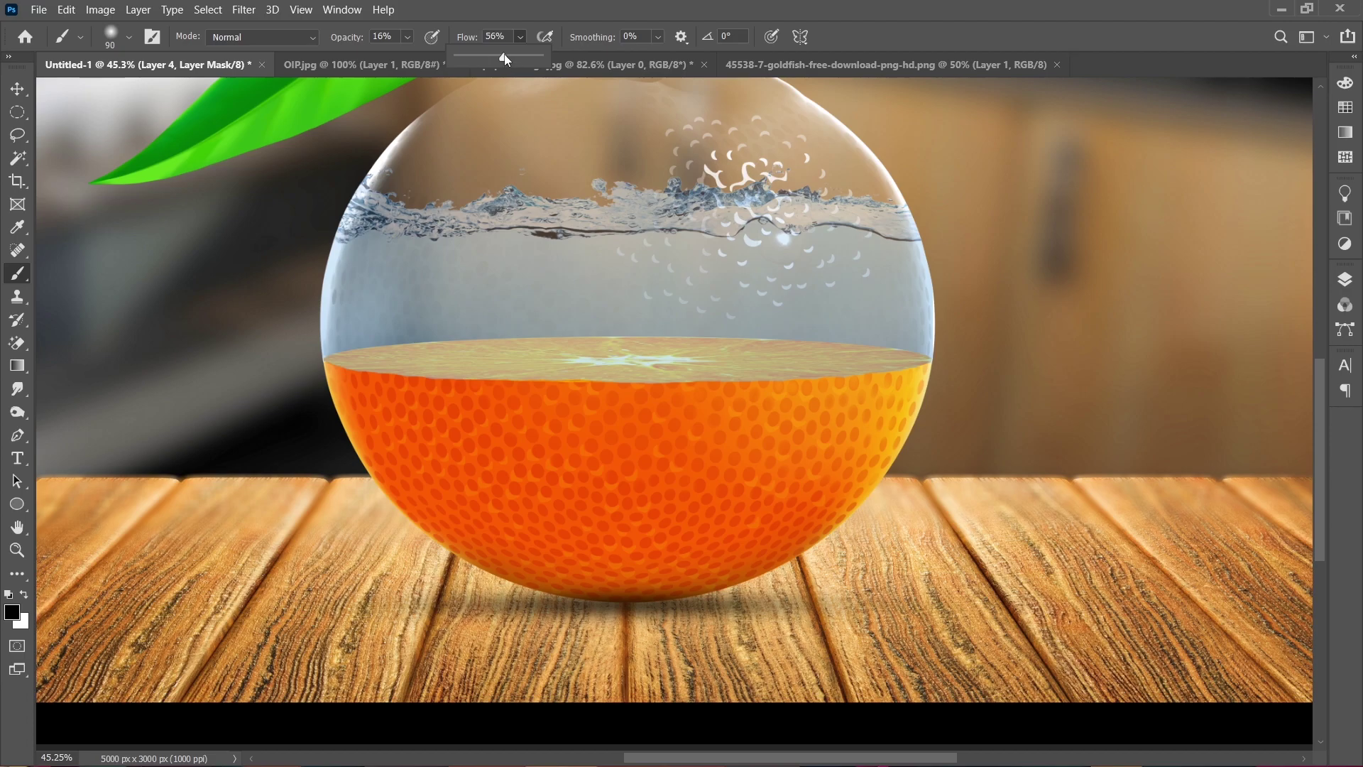
pyautogui.click(504, 56)
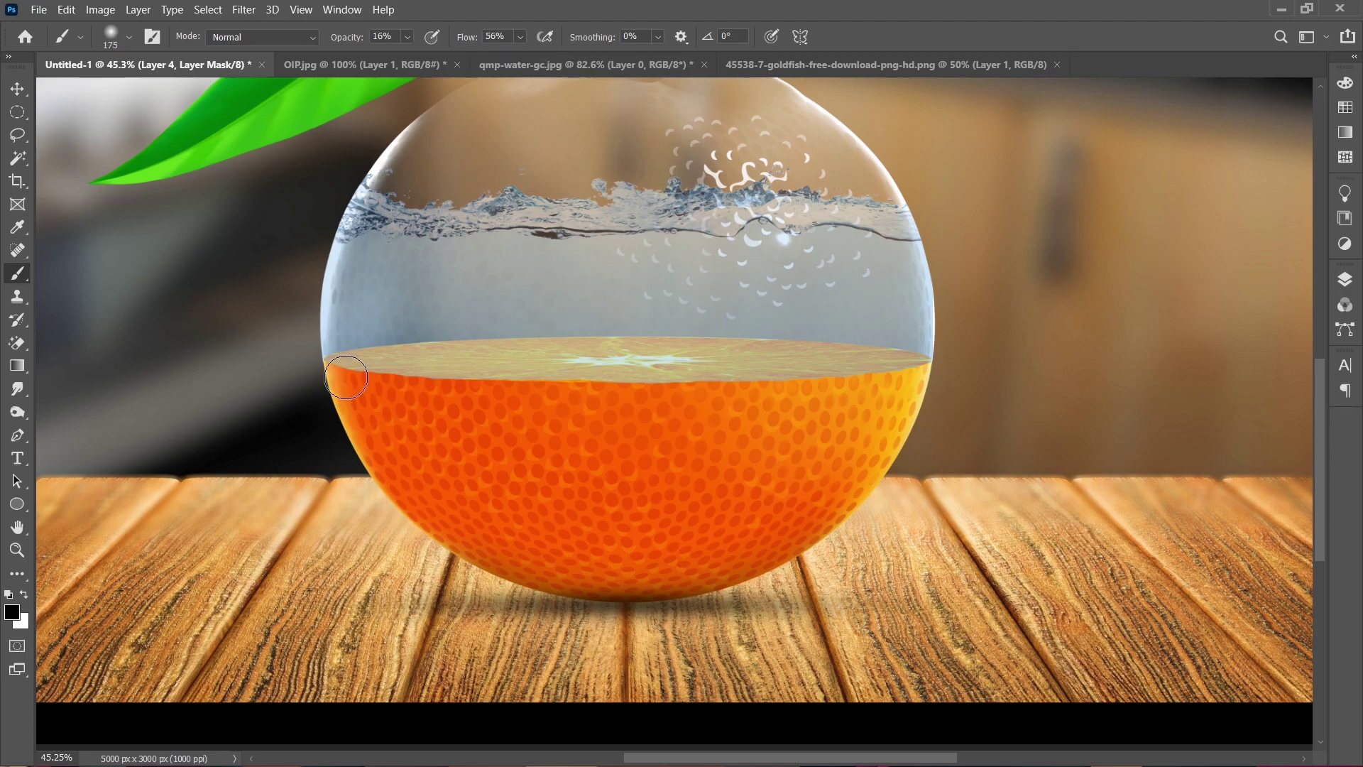
pyautogui.press(']')
pyautogui.press(']')
pyautogui.press(']')
# - Raise the water layer's opacity back to 100%
pyautogui.click(1345, 279)
pyautogui.click(1316, 328)
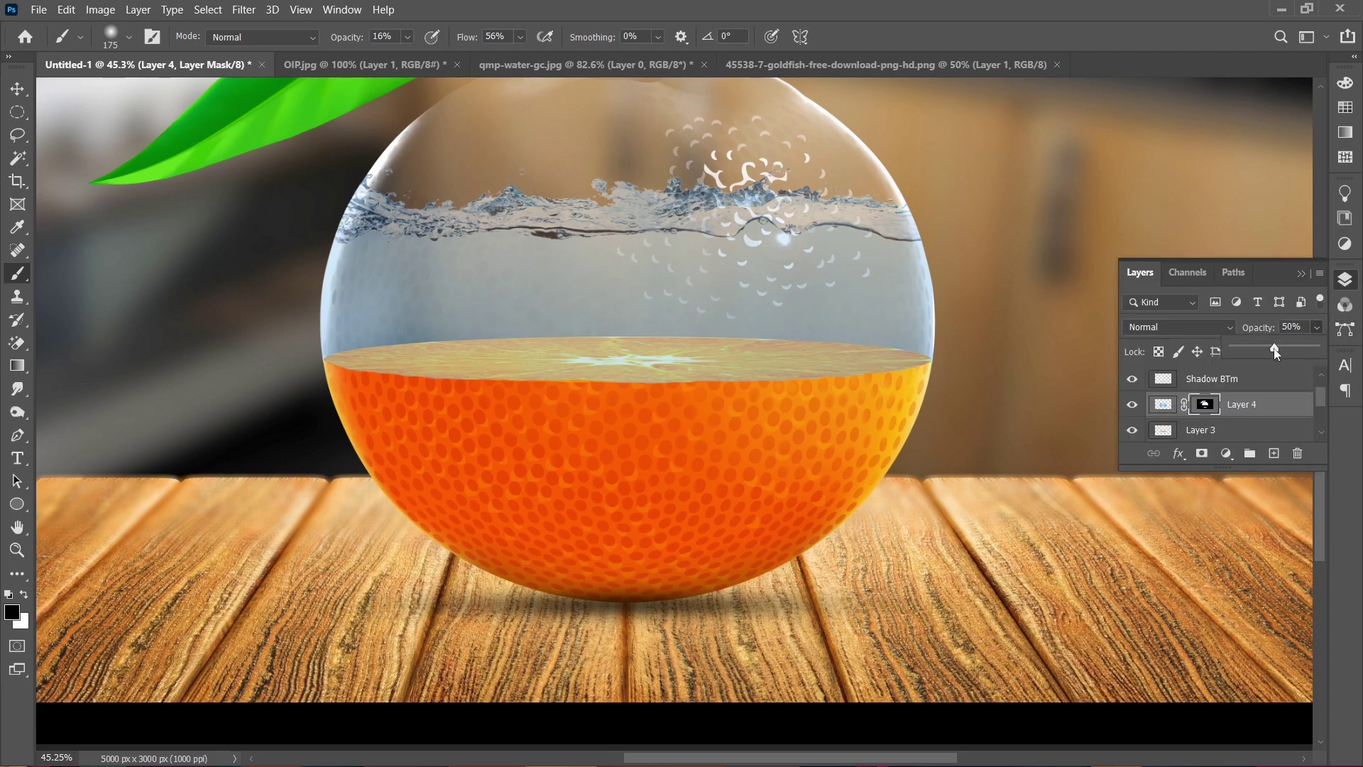
pyautogui.moveTo(1275, 352); pyautogui.dragTo(1319, 350)
pyautogui.click(1301, 274)
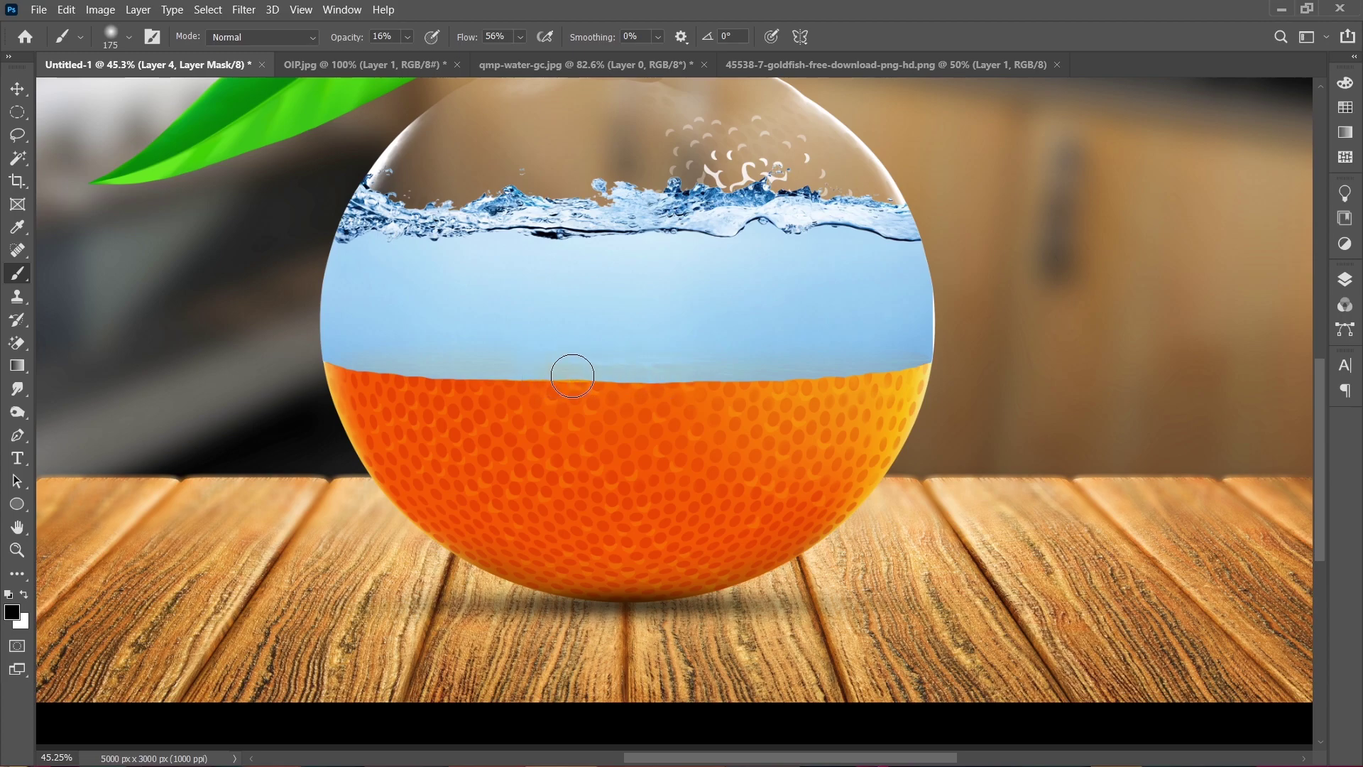
# - Softly paint the water mask along the water/juice boundary to blend it
pyautogui.moveTo(572, 375); pyautogui.dragTo(923, 375)
pyautogui.moveTo(574, 376)
pyautogui.mouseDown()
pyautogui.moveTo(551, 362)
pyautogui.moveTo(364, 360)
pyautogui.moveTo(330, 376)
pyautogui.moveTo(359, 360)
pyautogui.moveTo(556, 360)
pyautogui.moveTo(514, 348)
pyautogui.moveTo(936, 372)
pyautogui.moveTo(898, 370)
pyautogui.mouseUp()
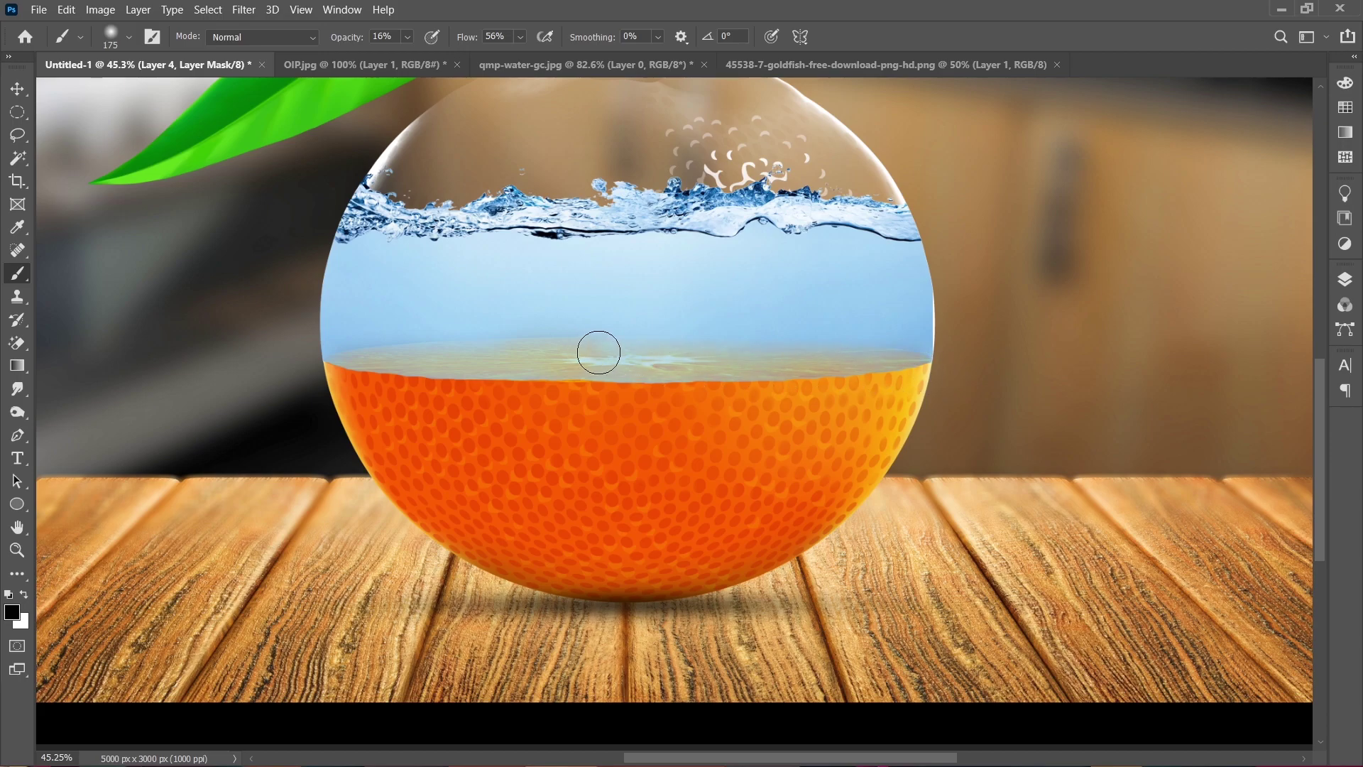
pyautogui.moveTo(731, 353); pyautogui.dragTo(467, 373)
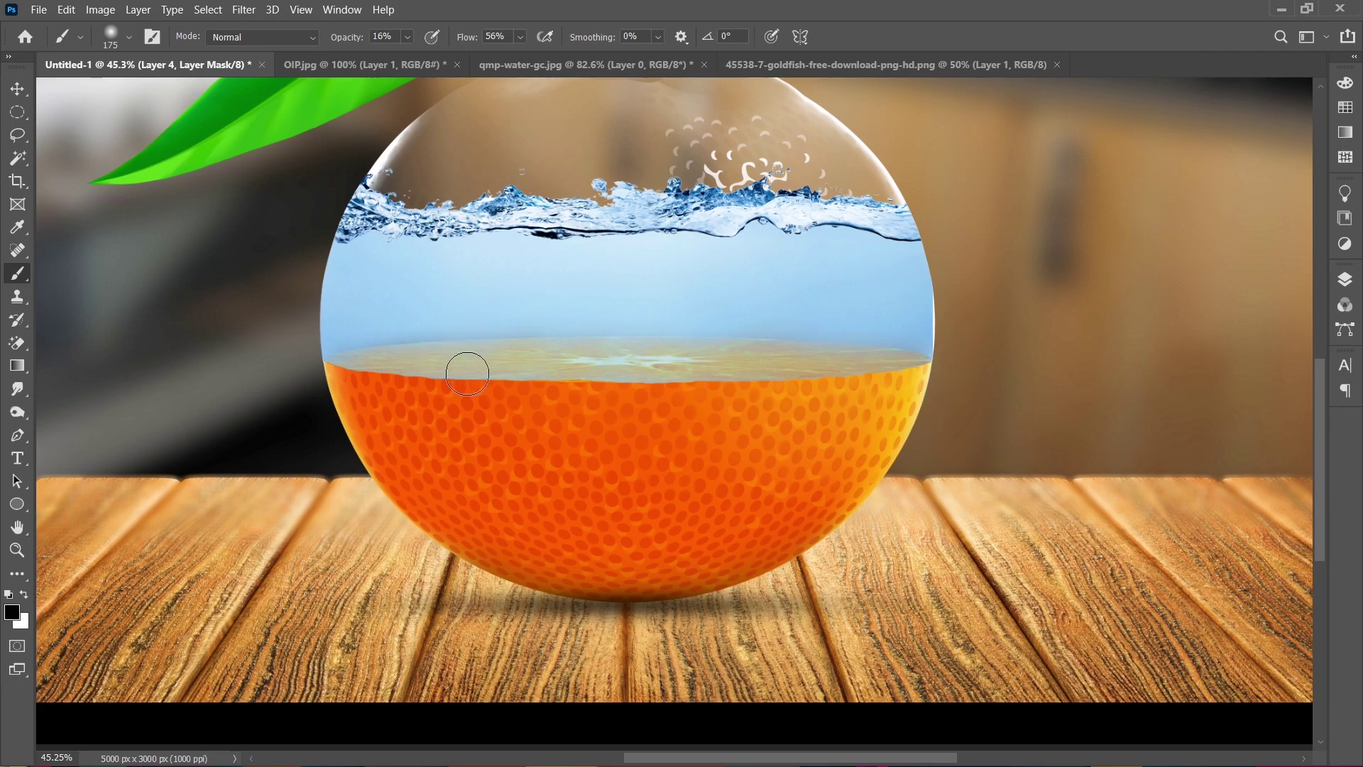
pyautogui.scroll(-2, 663, 401)
pyautogui.scroll(-3, 674, 414)
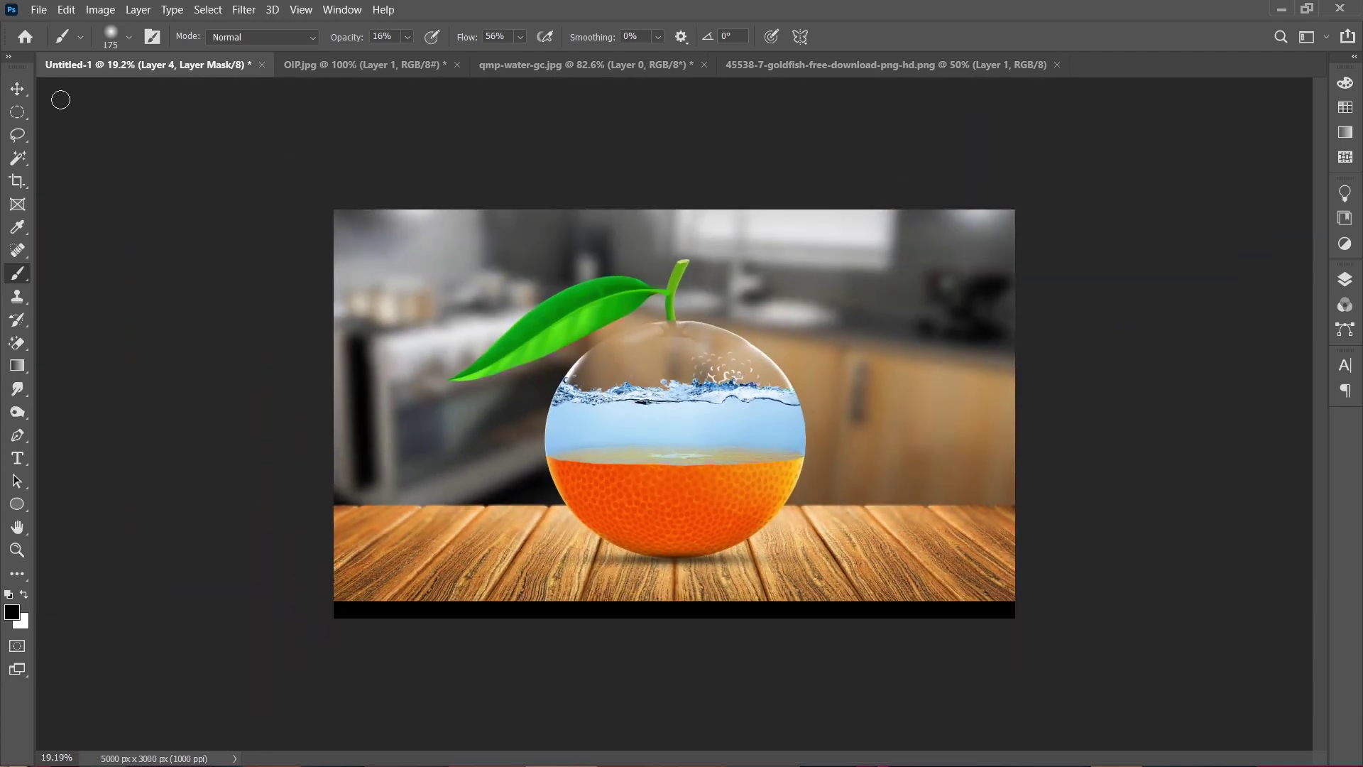
# - Set the brush to 400 px and 75% flow, then return to Move with Layers showing
pyautogui.click(17, 88)
pyautogui.press('b')
pyautogui.press(']')
pyautogui.press(']')
pyautogui.press(']')
pyautogui.hotkey('shift', '7')
pyautogui.hotkey('shift', '5')
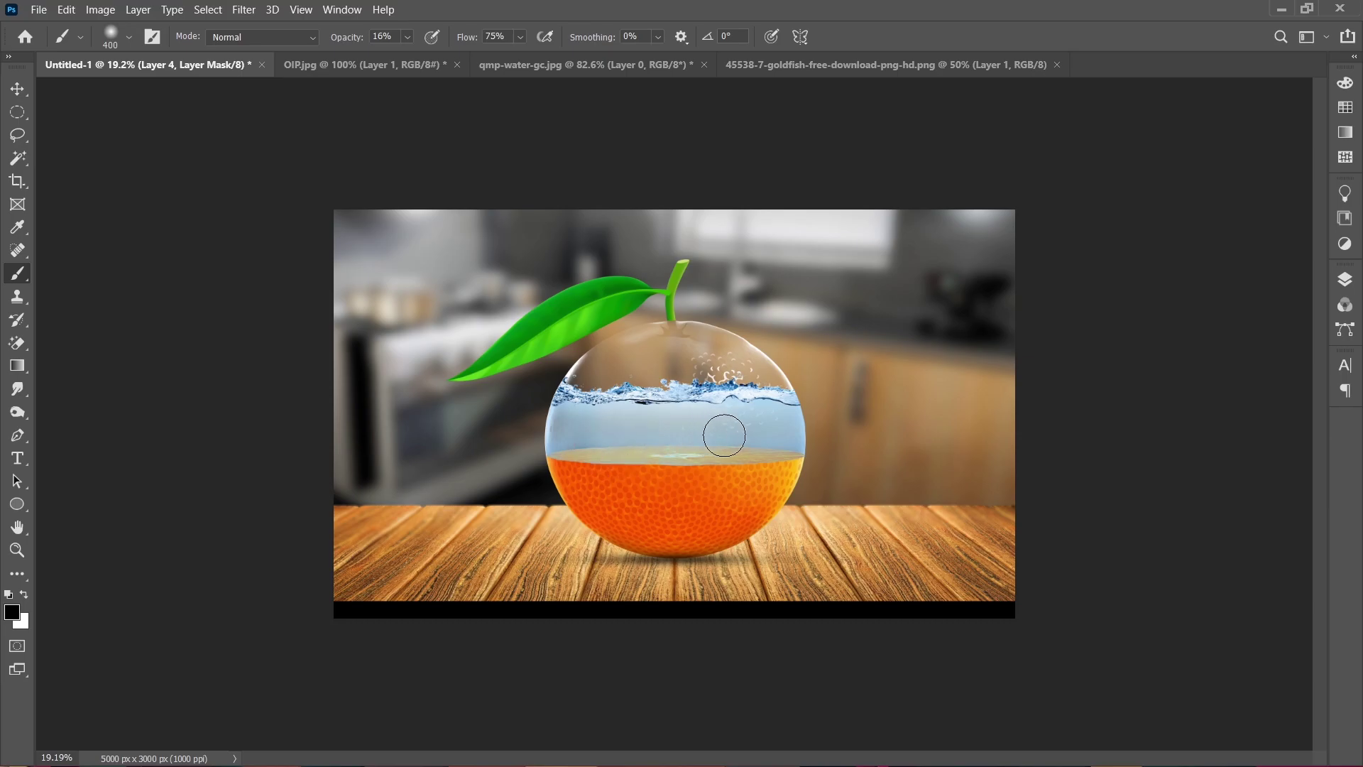
pyautogui.press('v')
pyautogui.click(1345, 279)
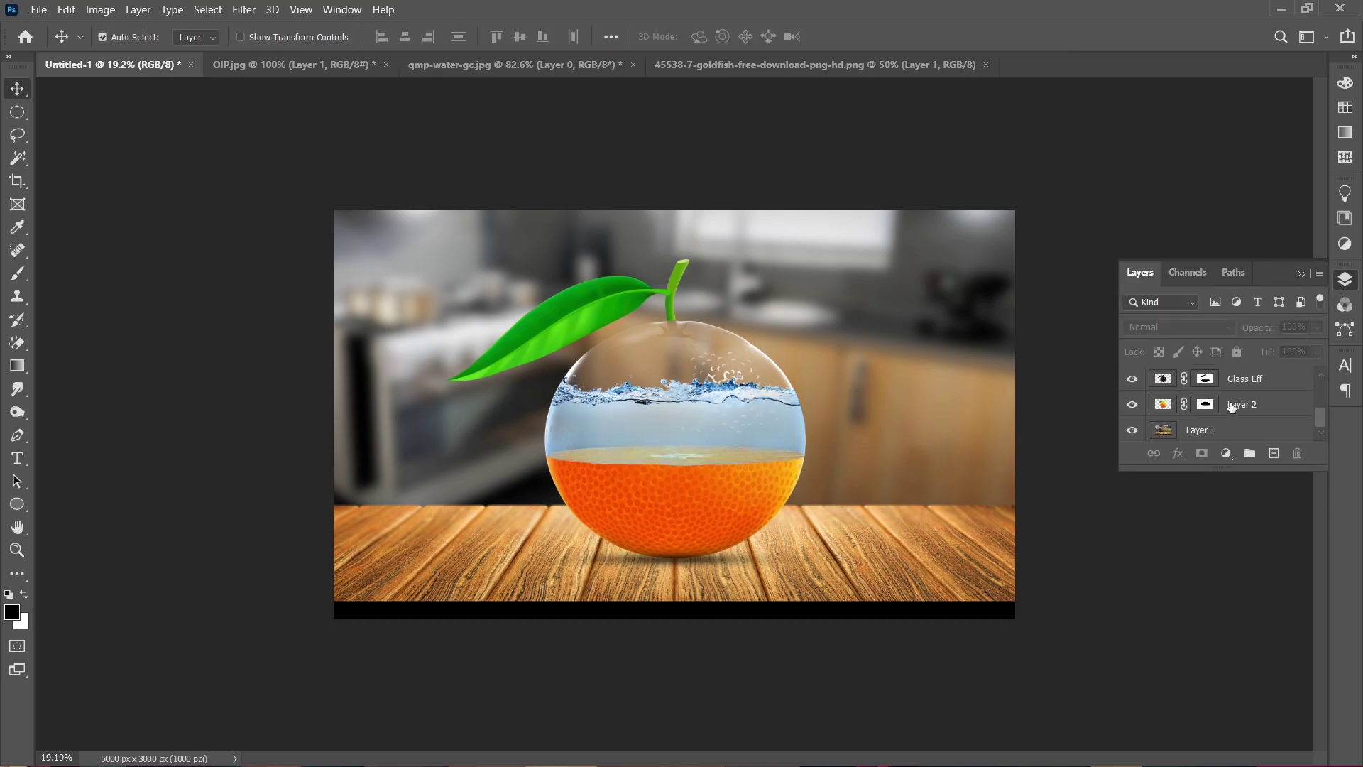
# - Add a new Layer 5 clipped to the orange juice Layer 2, using a white brush
pyautogui.click(1231, 405)
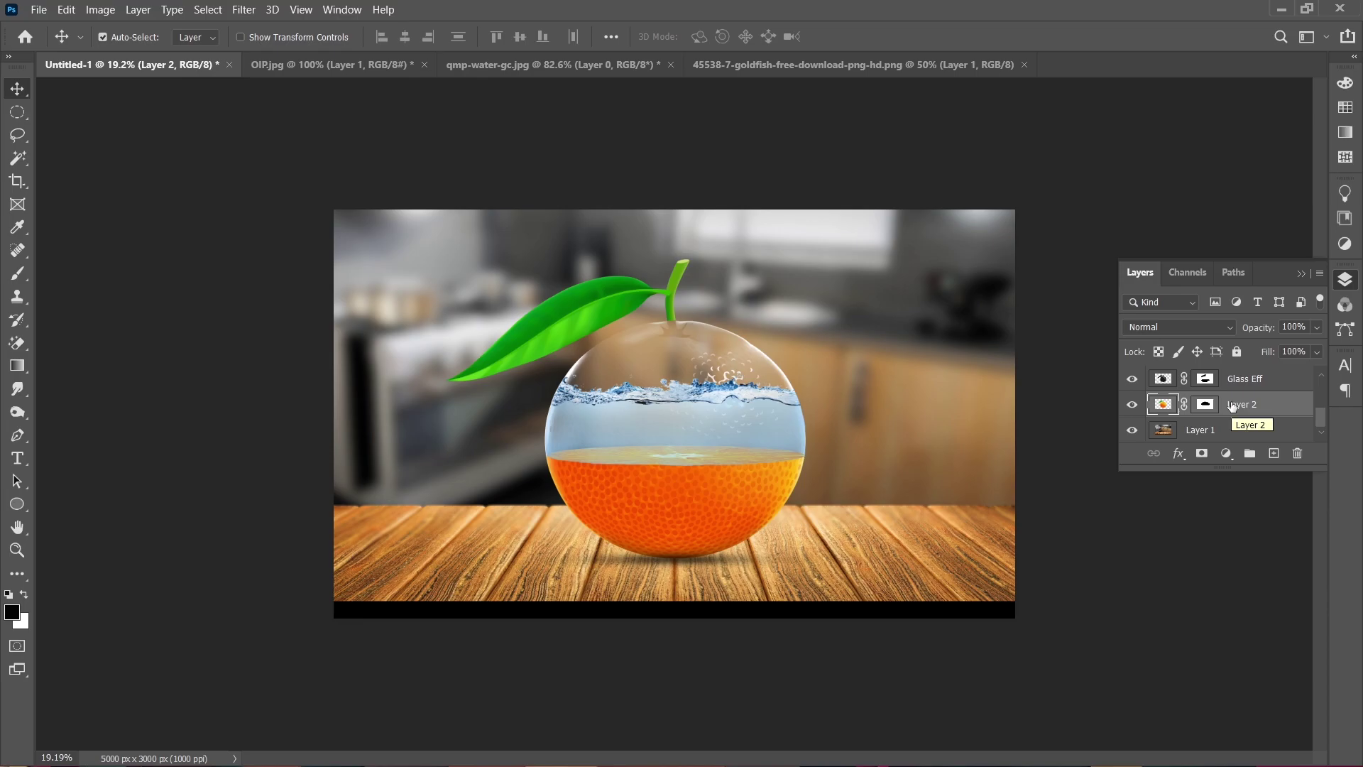
pyautogui.click(1273, 453)
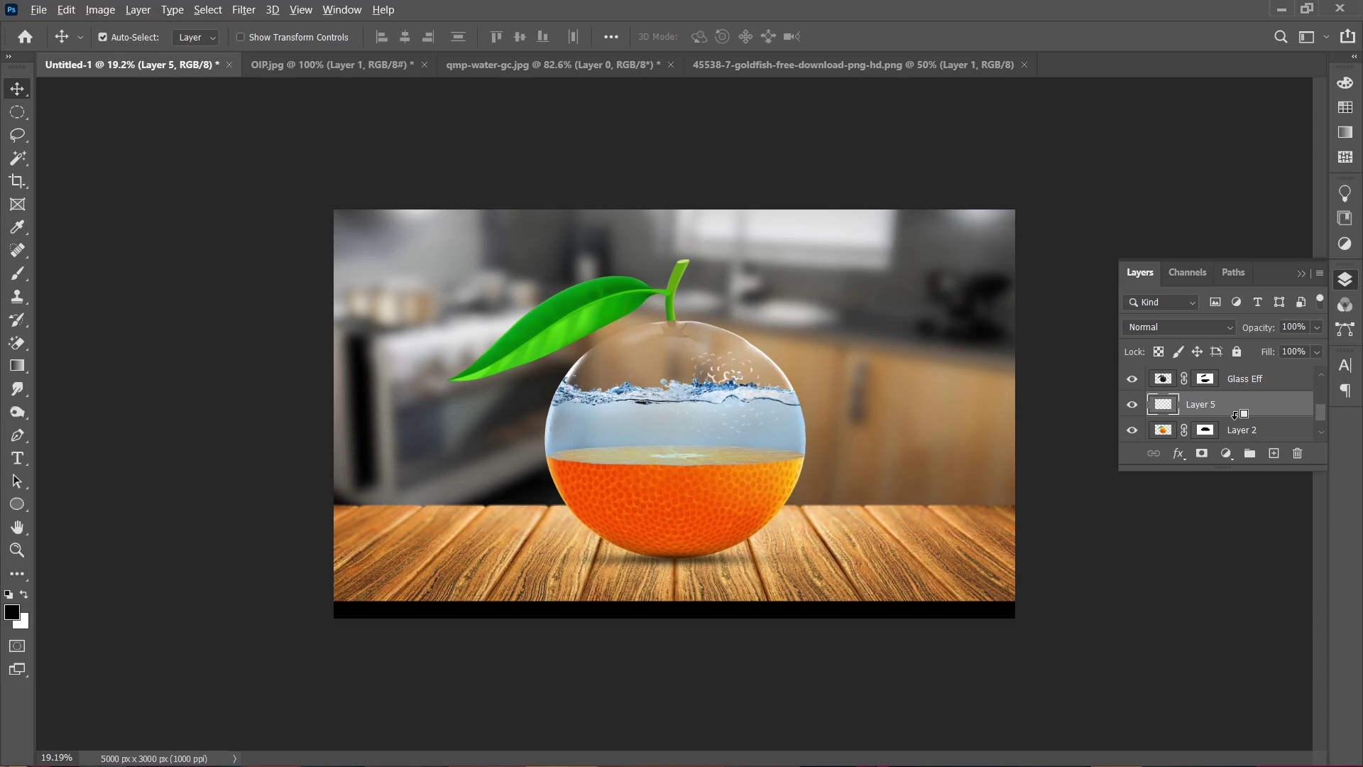
pyautogui.keyDown('alt'); pyautogui.click(1234, 416); pyautogui.keyUp('alt')
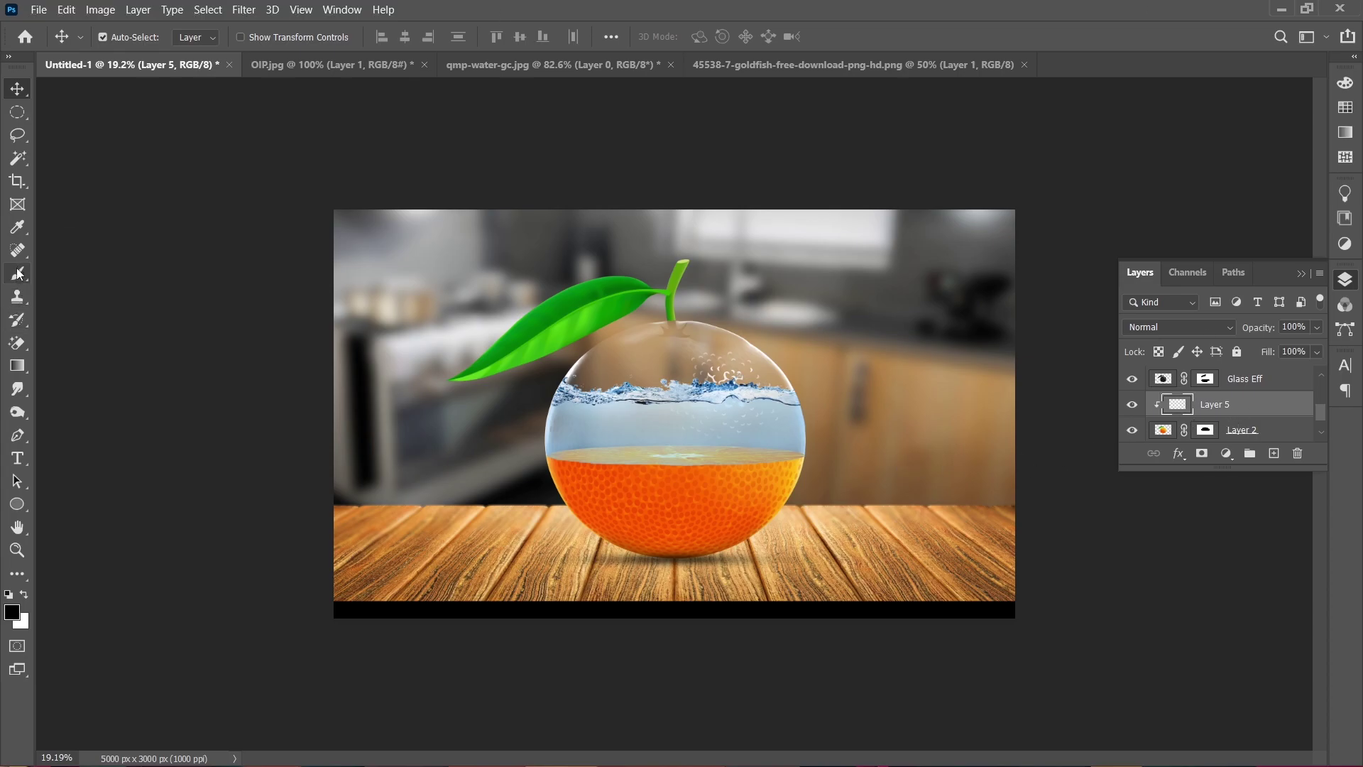
pyautogui.click(18, 274)
pyautogui.click(25, 595)
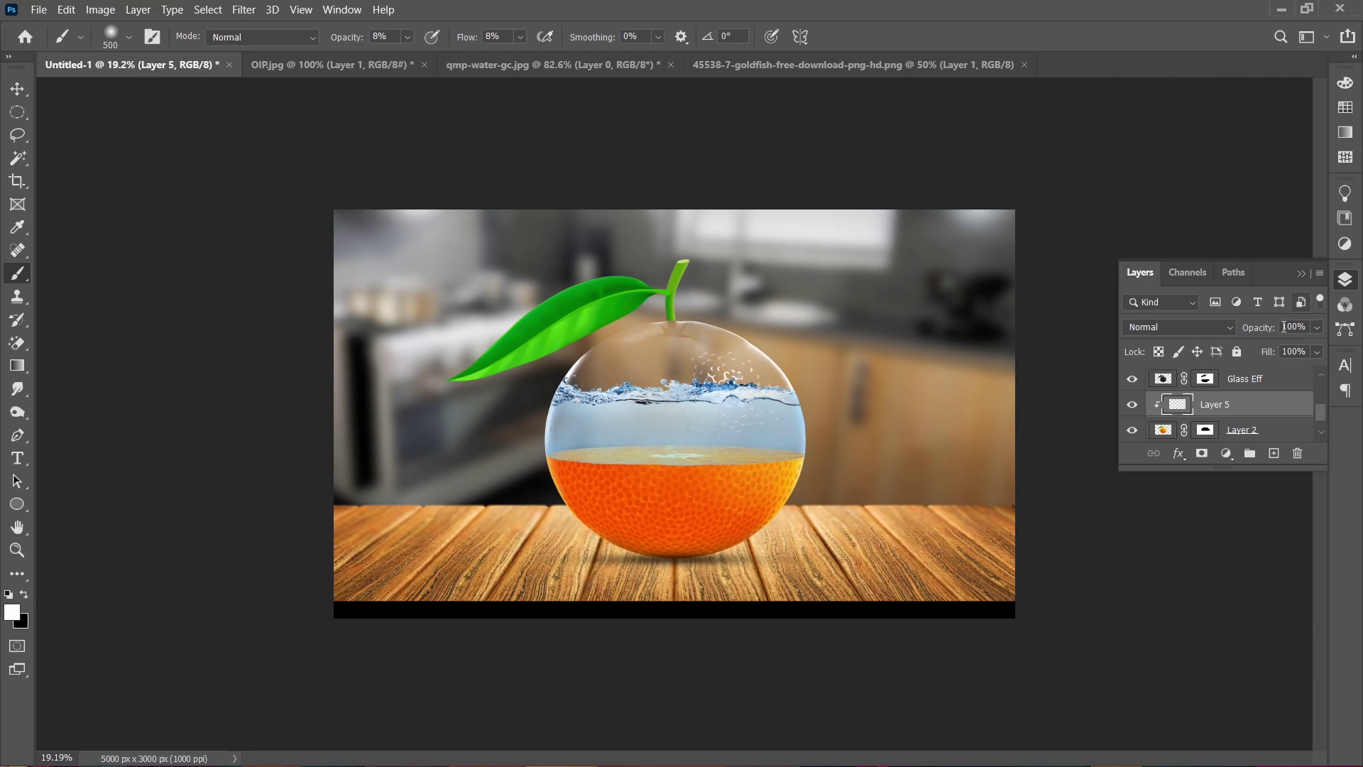
# - Blend Layer 5 in Soft Light after trying Overlay, with brush opacity and flow at 100%
pyautogui.click(1199, 330)
pyautogui.click(1171, 548)
pyautogui.click(1178, 327)
pyautogui.click(1171, 536)
pyautogui.moveTo(805, 467); pyautogui.dragTo(782, 459)
pyautogui.press('0')
pyautogui.hotkey('shift', '0')
pyautogui.hotkey('ctrl', 'z')
# - Switch to the Hard Round brush tip and set its size to 125 px
pyautogui.click(128, 37)
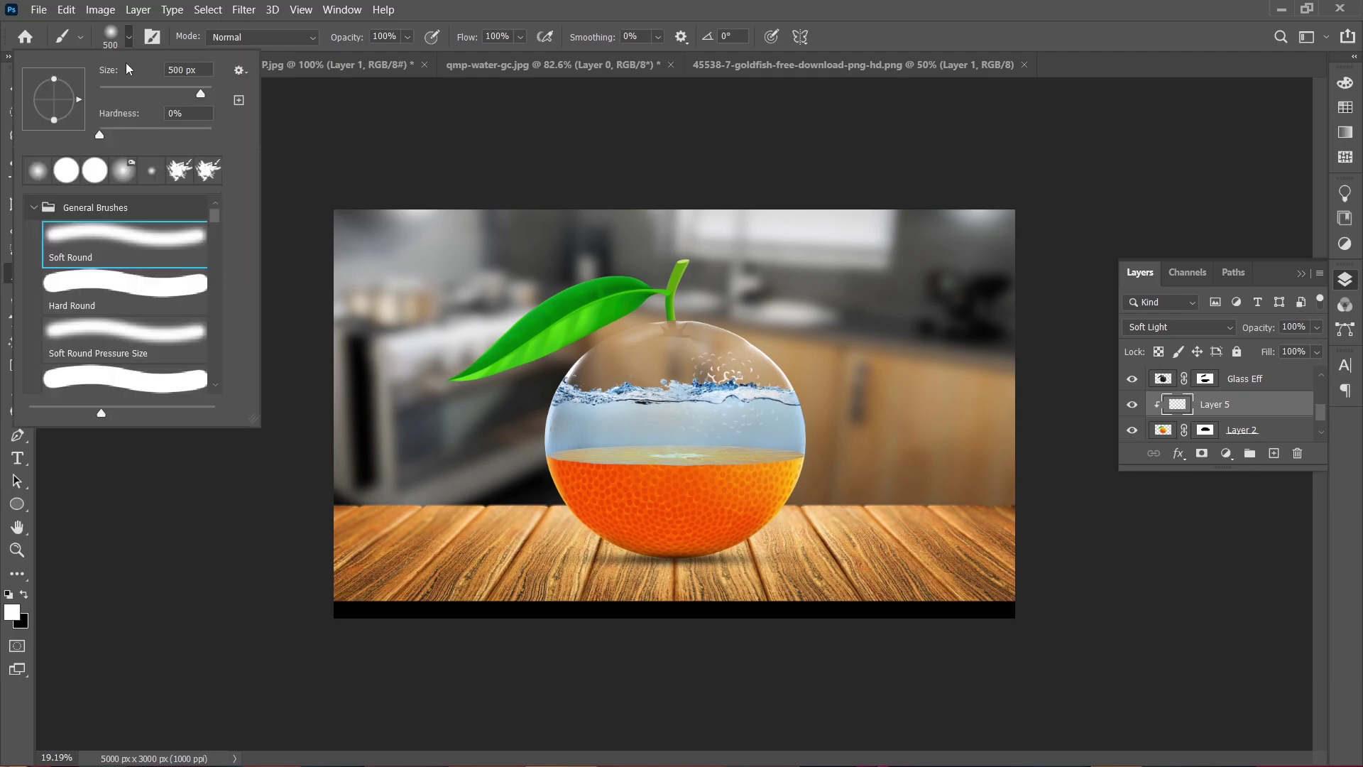
pyautogui.click(144, 285)
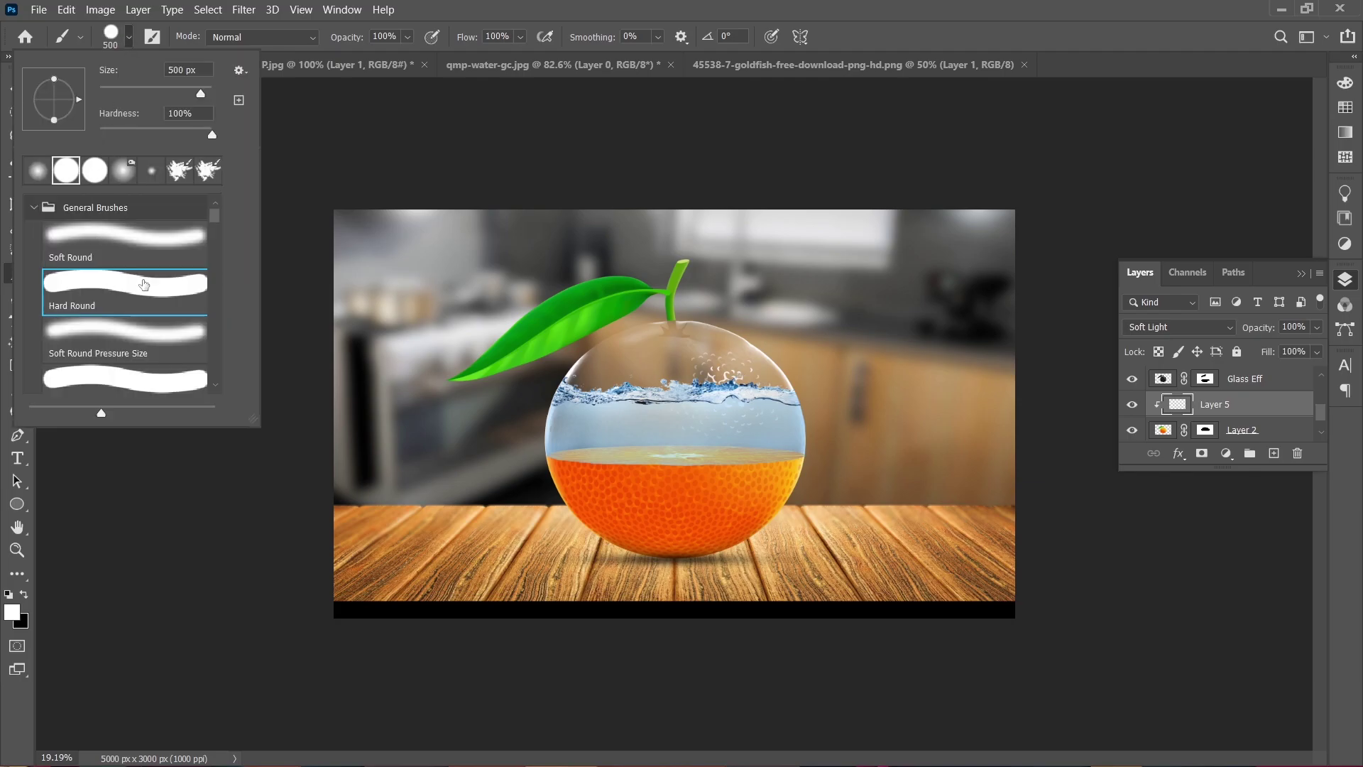
pyautogui.click(161, 91)
pyautogui.moveTo(154, 98); pyautogui.dragTo(135, 95)
pyautogui.doubleClick(109, 291)
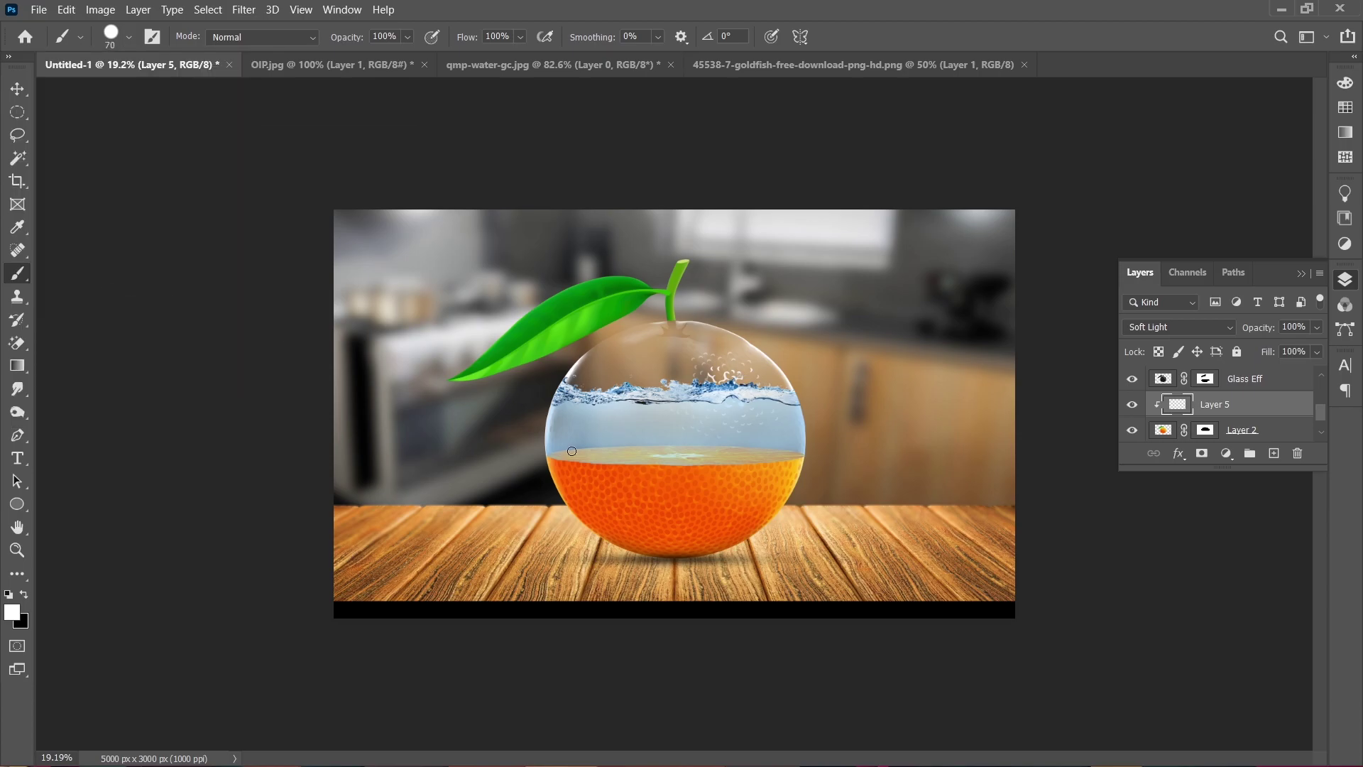
pyautogui.press(']')
pyautogui.press(']')
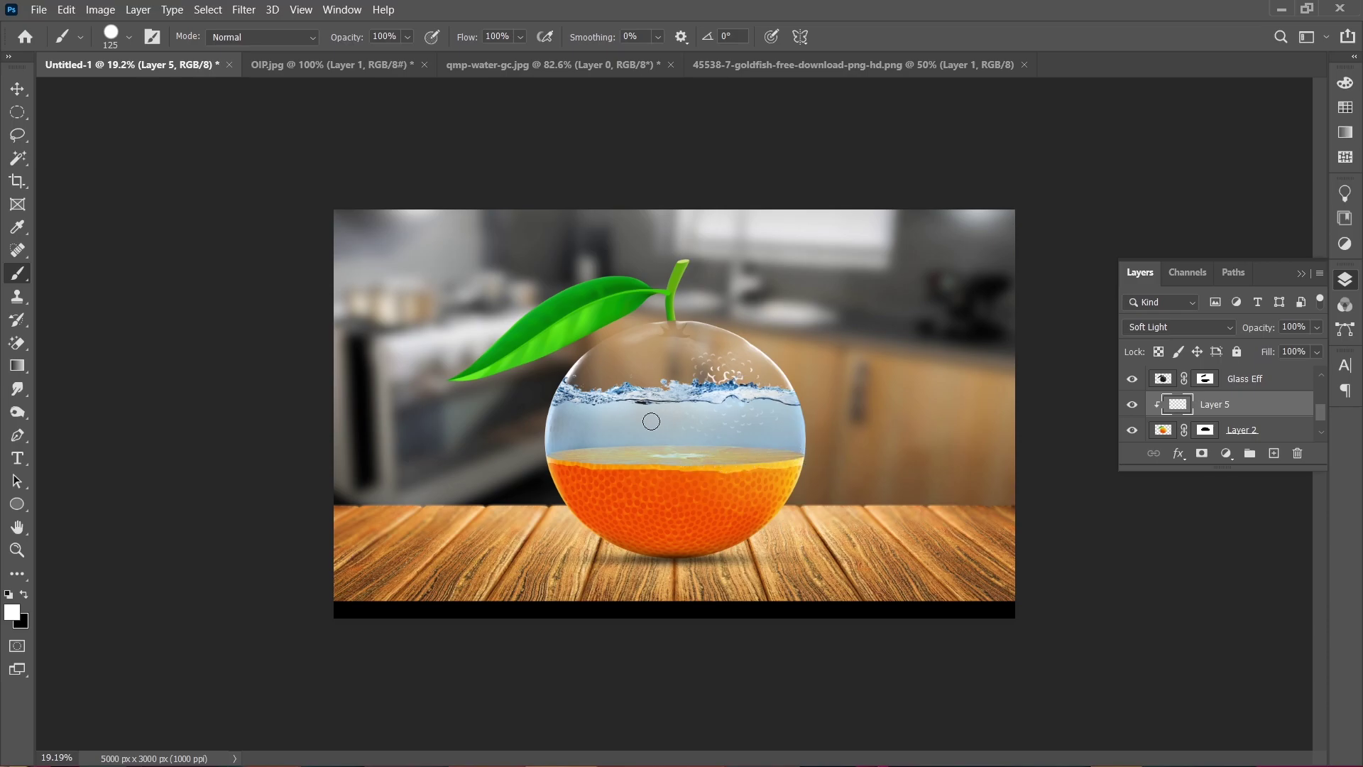
# - Lower Layer 5's opacity to about 66% and collapse the Layers panel
pyautogui.click(1316, 328)
pyautogui.moveTo(1290, 354); pyautogui.dragTo(1275, 357)
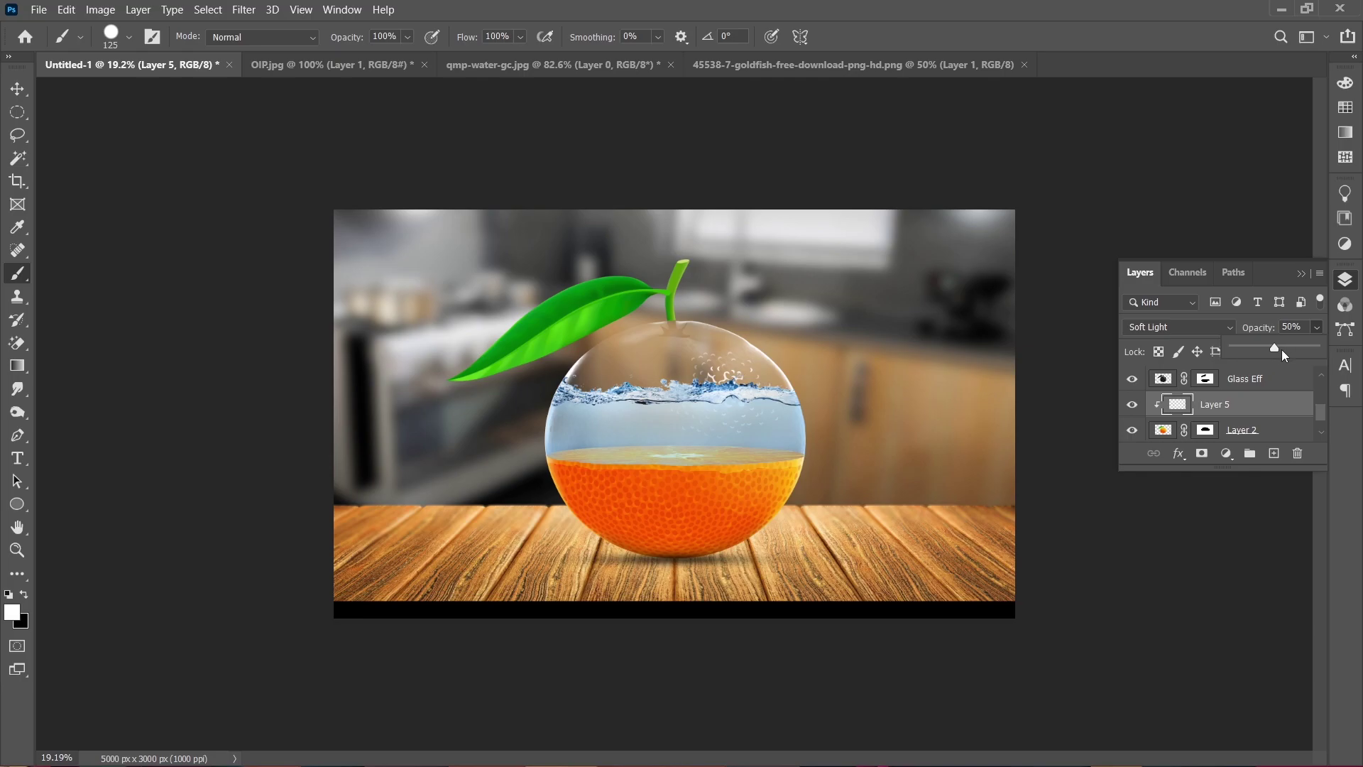
pyautogui.moveTo(1283, 350); pyautogui.dragTo(1289, 350)
pyautogui.click(1301, 274)
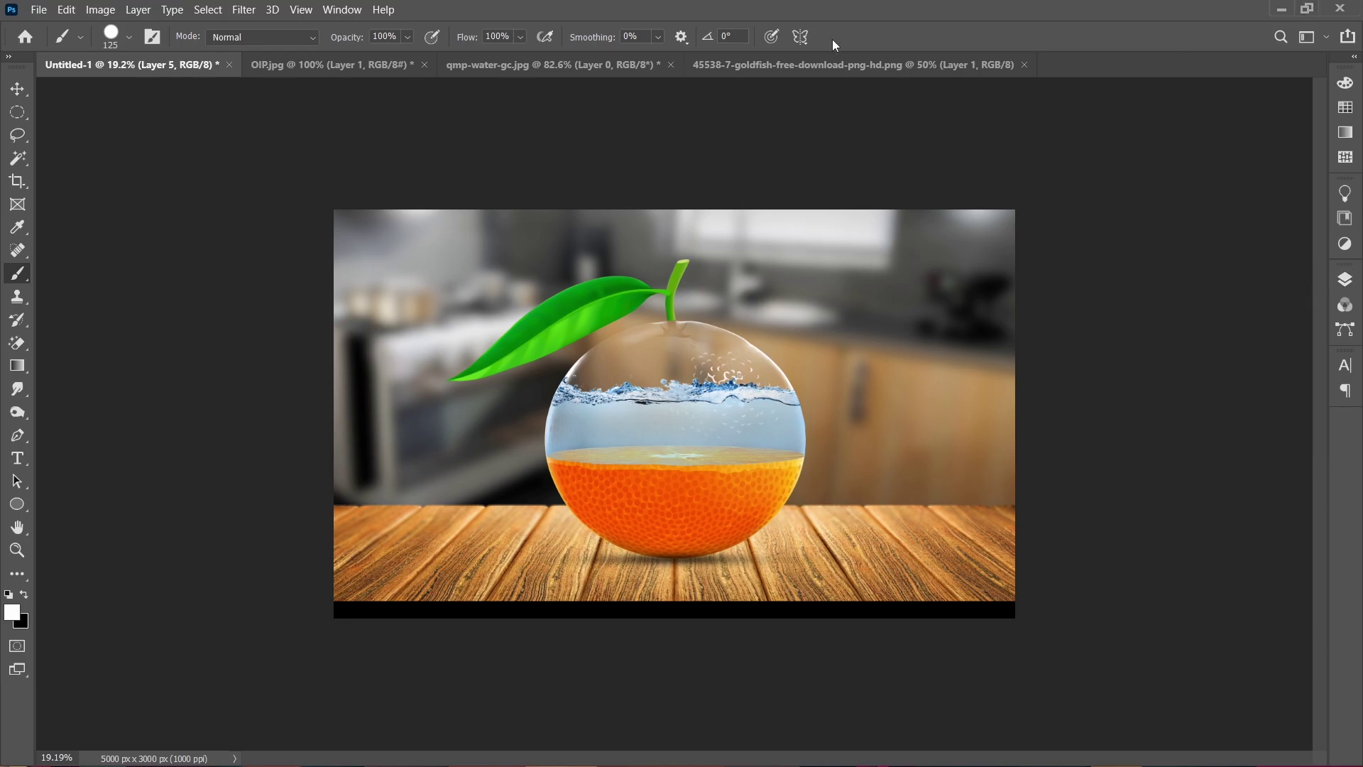
# - Copy the whole goldfish image and paste it into the Untitled-1 orange composition
pyautogui.press('v')
pyautogui.click(755, 65)
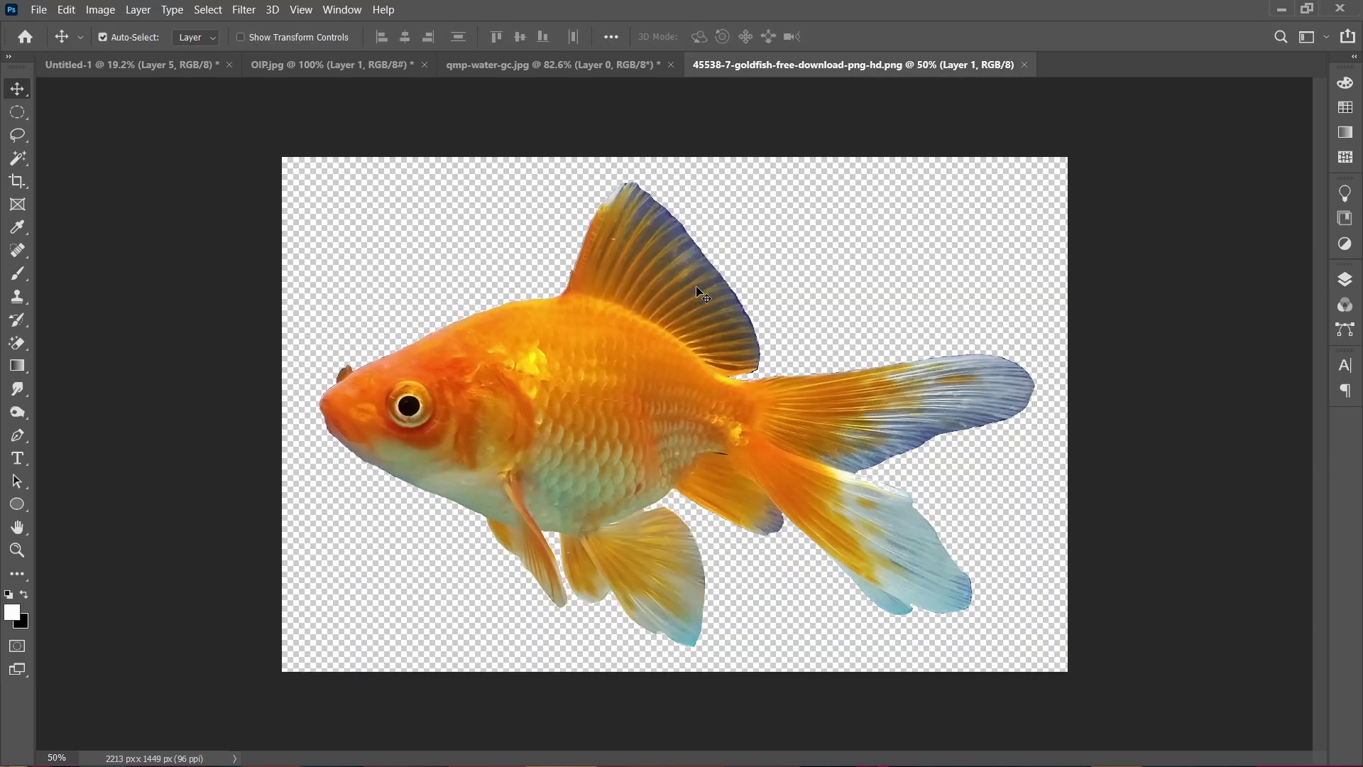
pyautogui.hotkey('ctrl', 'a')
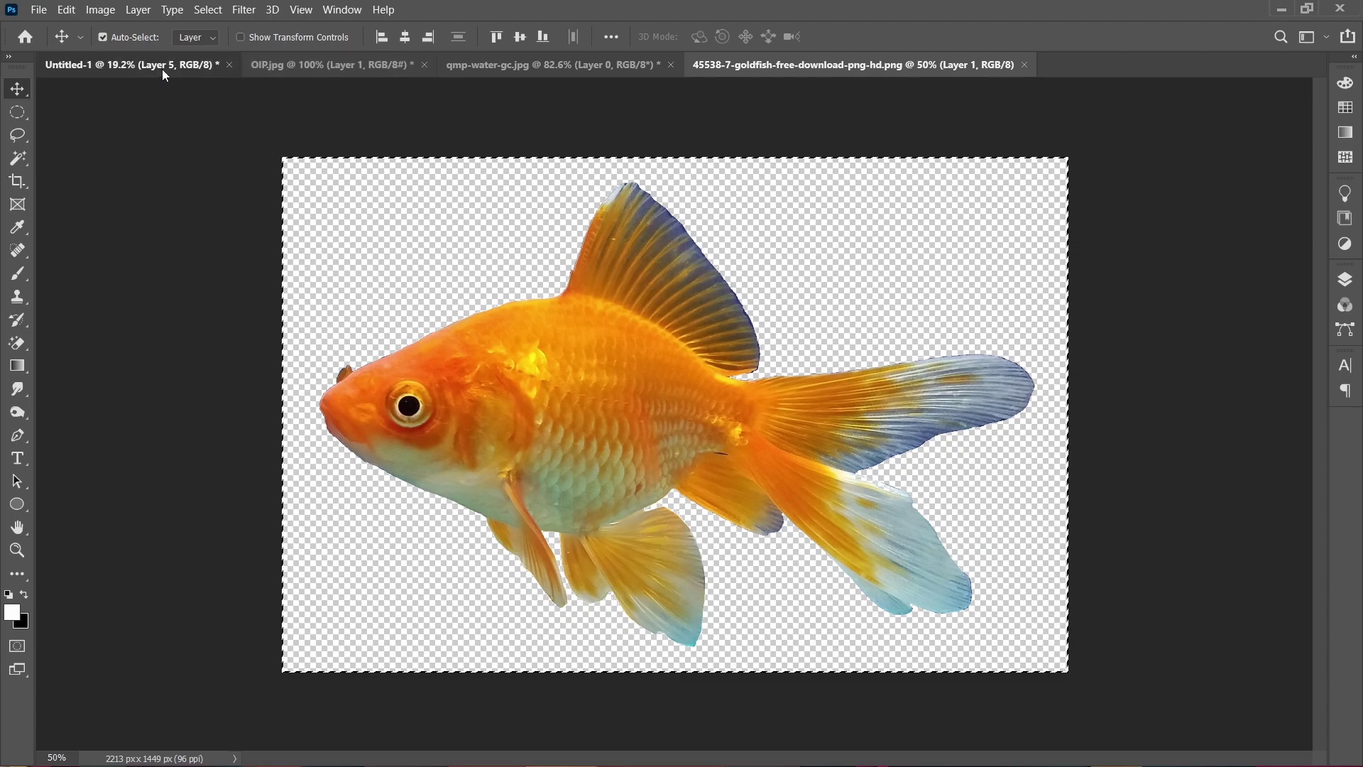
pyautogui.click(162, 70)
pyautogui.hotkey('ctrl', 'v')
# - Scale the pasted goldfish to about 18% and place it in the blue water
pyautogui.scroll(1, 780, 499)
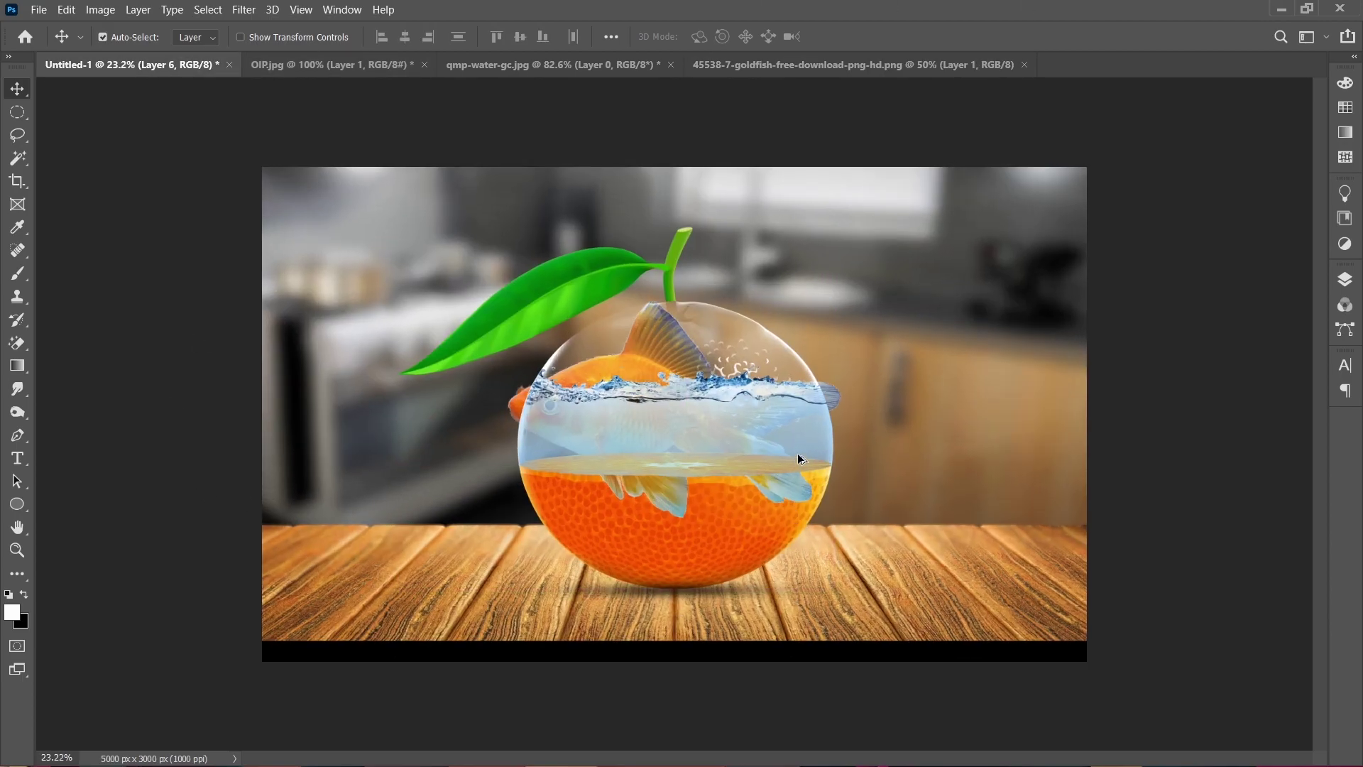
pyautogui.scroll(1, 798, 458)
pyautogui.hotkey('ctrl', 't')
pyautogui.moveTo(896, 262); pyautogui.dragTo(737, 370)
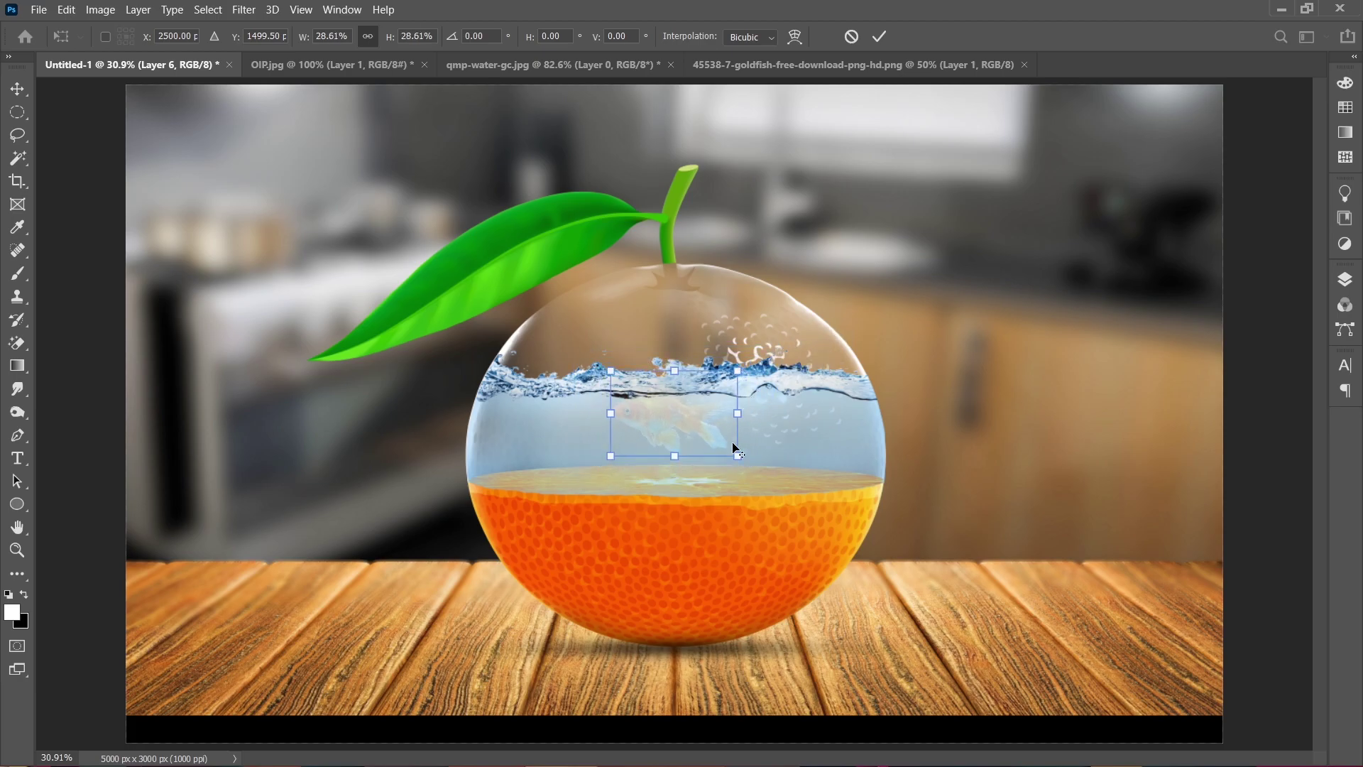
pyautogui.scroll(1, 733, 449)
pyautogui.moveTo(672, 424); pyautogui.dragTo(694, 455)
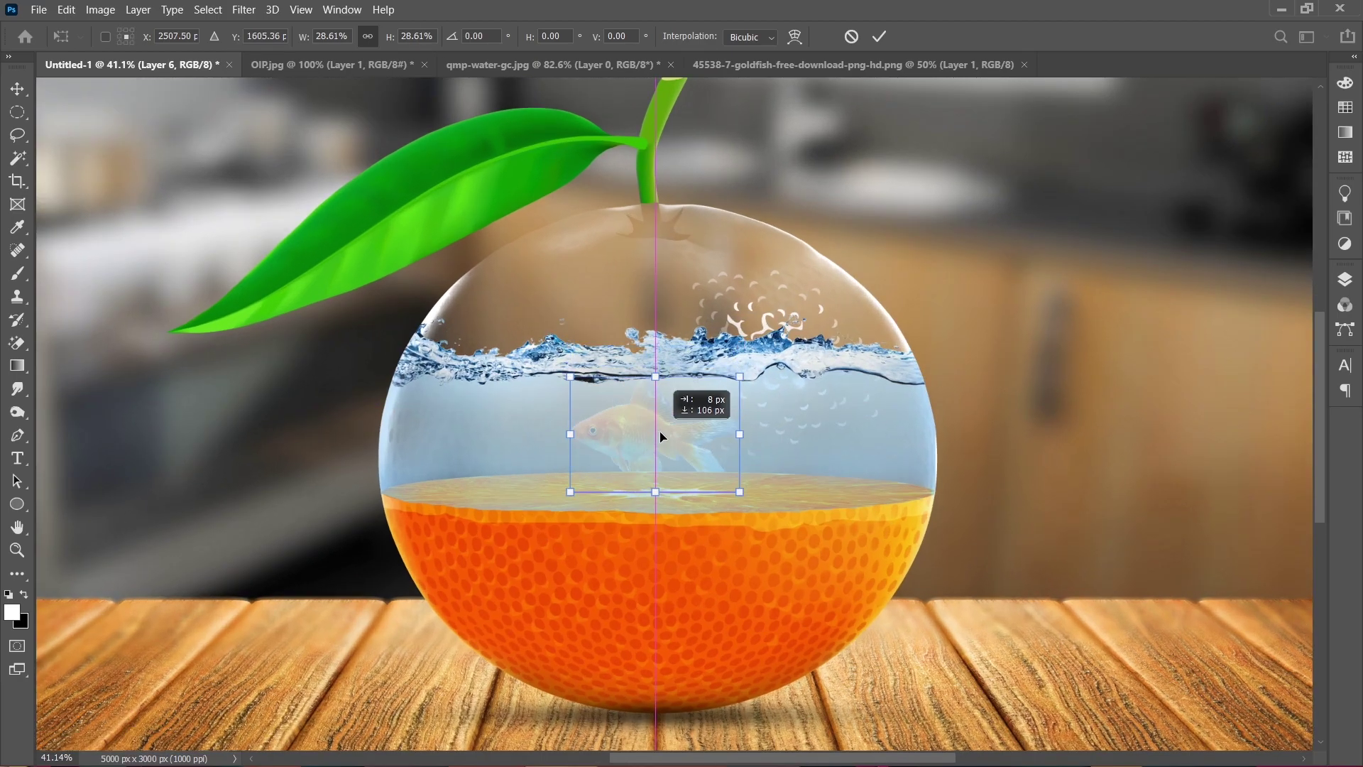
pyautogui.moveTo(761, 374); pyautogui.dragTo(672, 433)
pyautogui.press('Return')
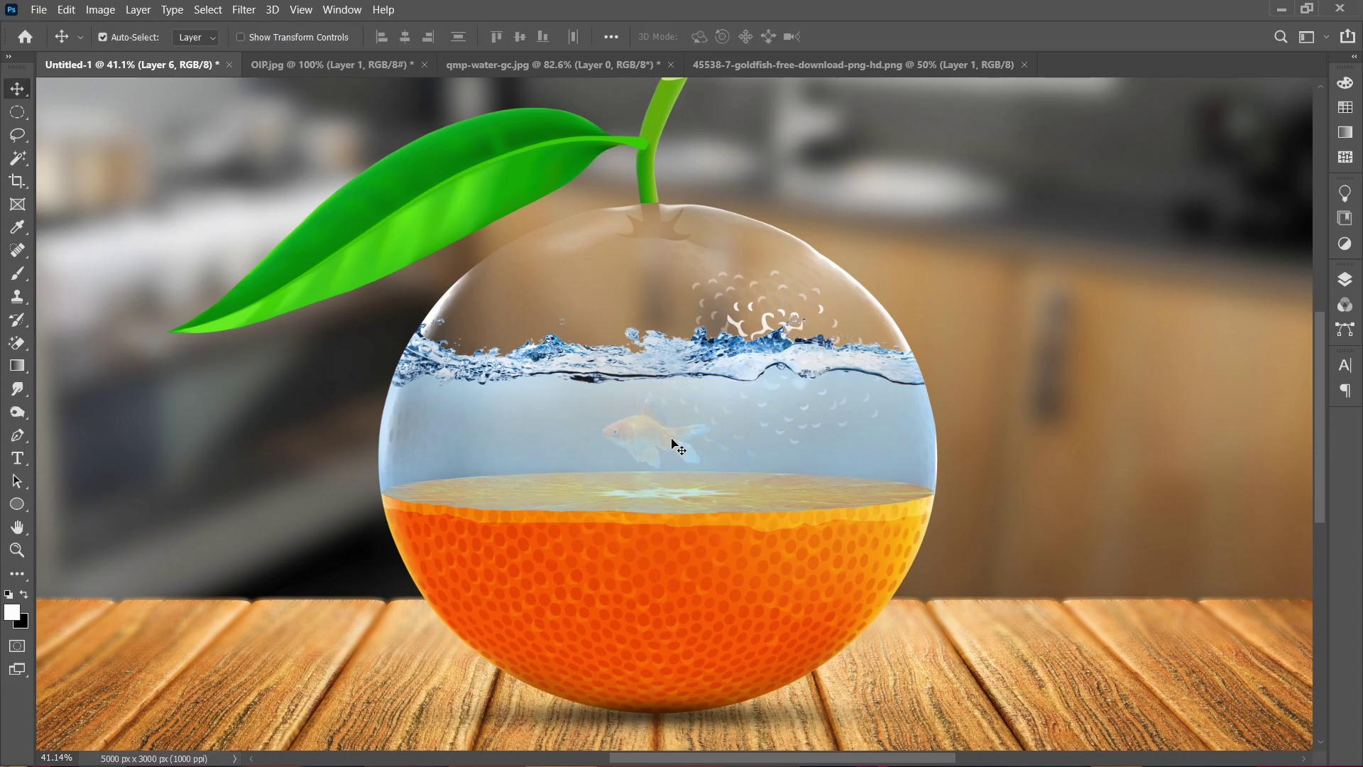
# - Raise goldfish Layer 6 two levels, above Layer 4, and fit the image on screen
pyautogui.click(1345, 279)
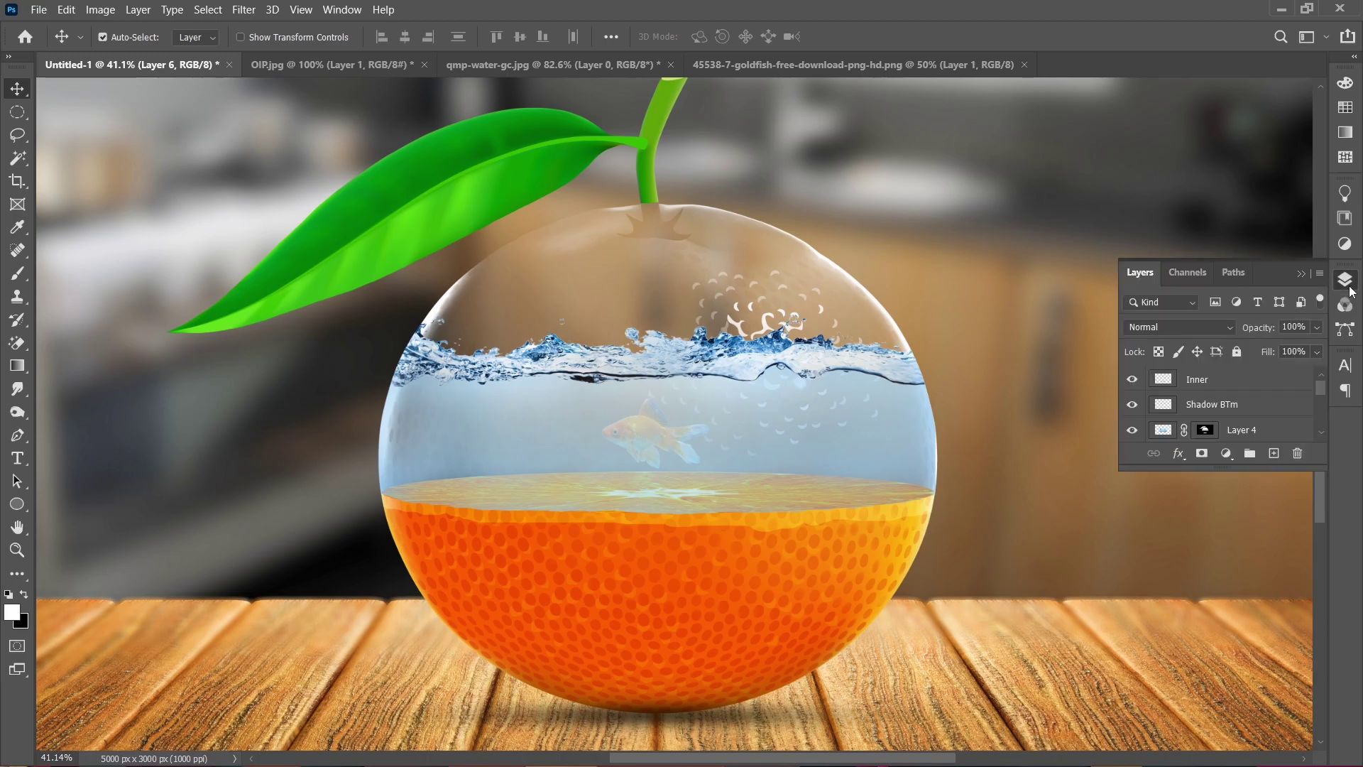
pyautogui.scroll(-1, 1189, 402)
pyautogui.scroll(-1, 1189, 419)
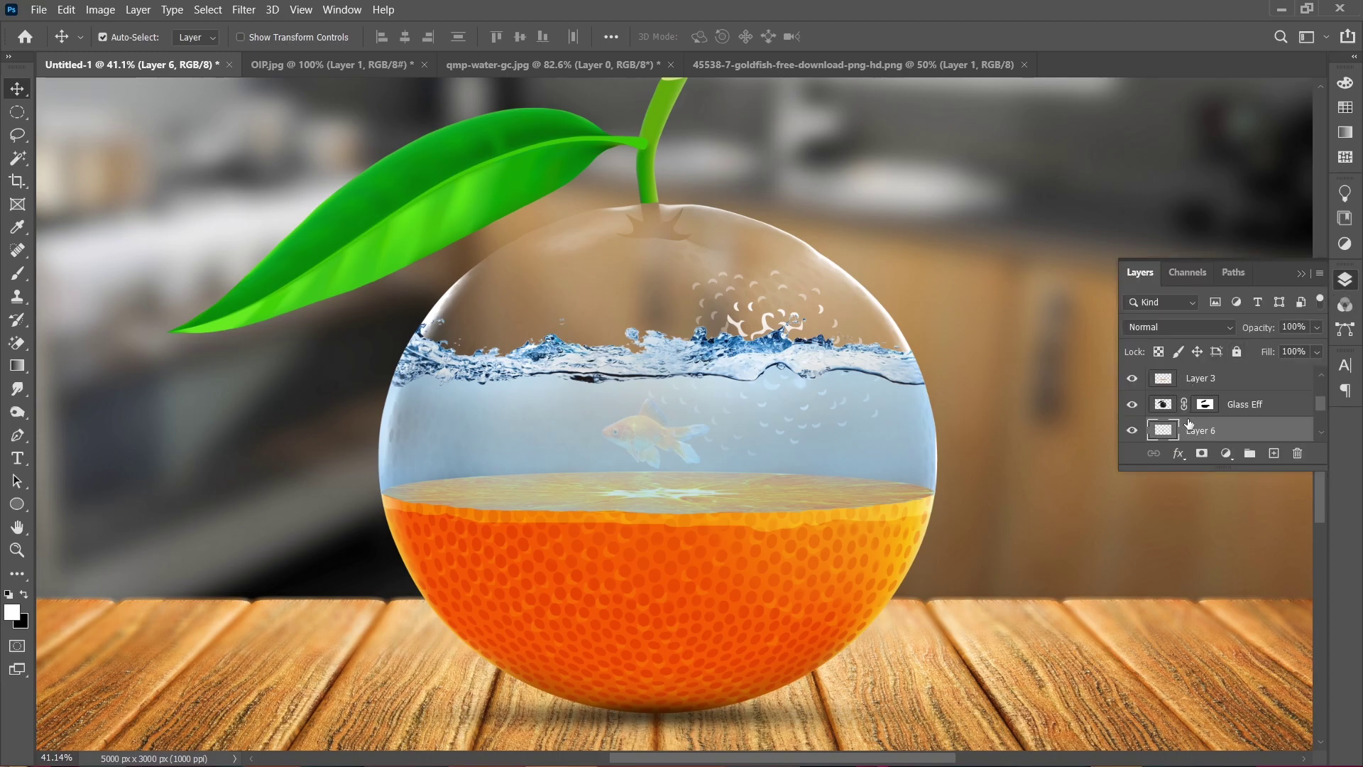
pyautogui.scroll(1, 1223, 419)
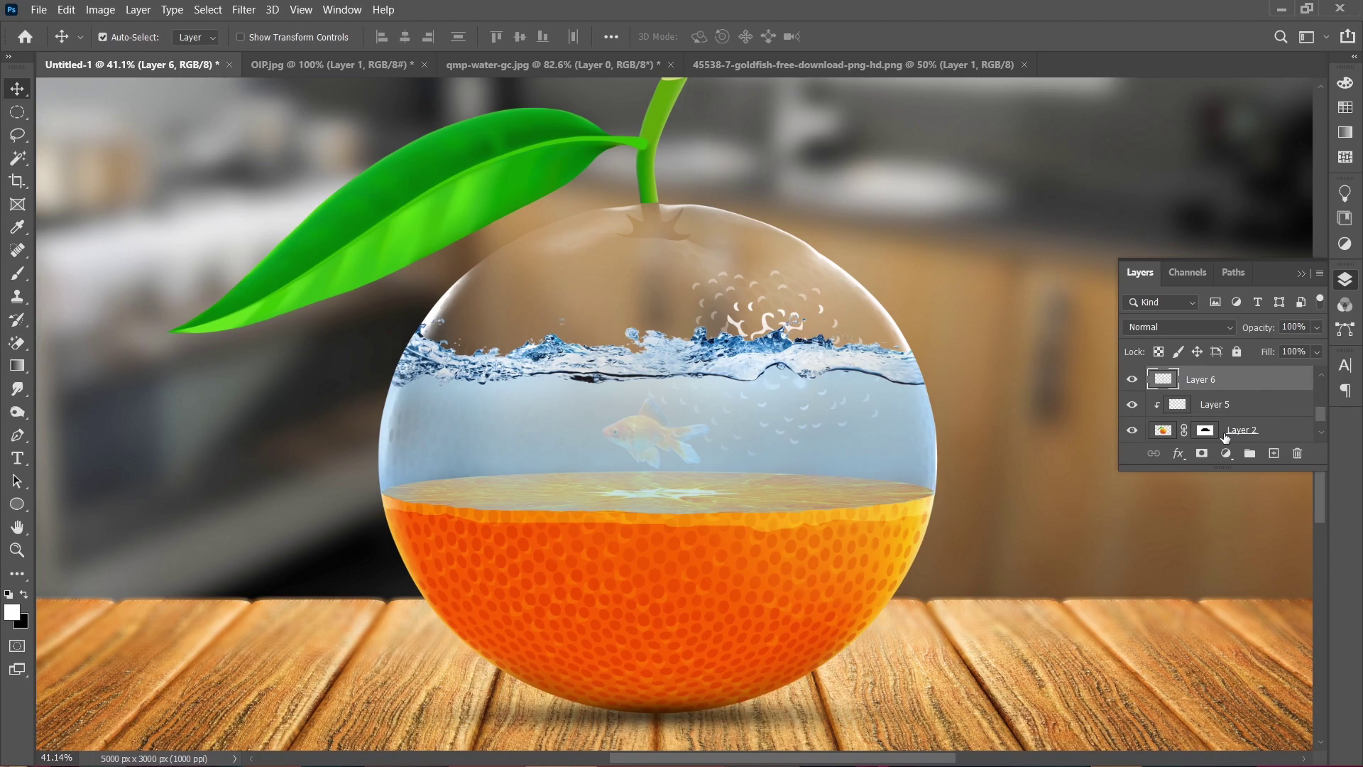
pyautogui.scroll(-1, 1223, 433)
pyautogui.scroll(2, 1224, 433)
pyautogui.hotkey('ctrl', ']')
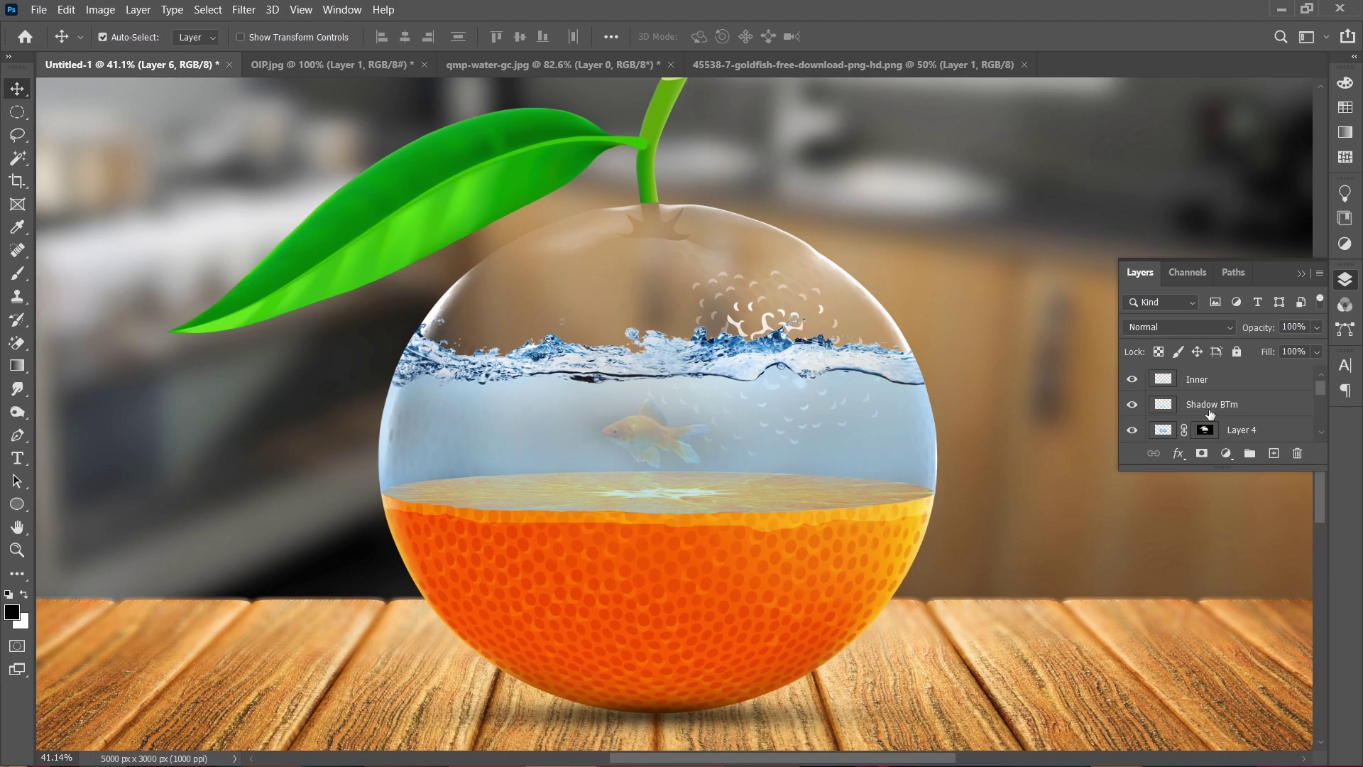
pyautogui.hotkey('ctrl', ']')
pyautogui.hotkey('ctrl', ']')
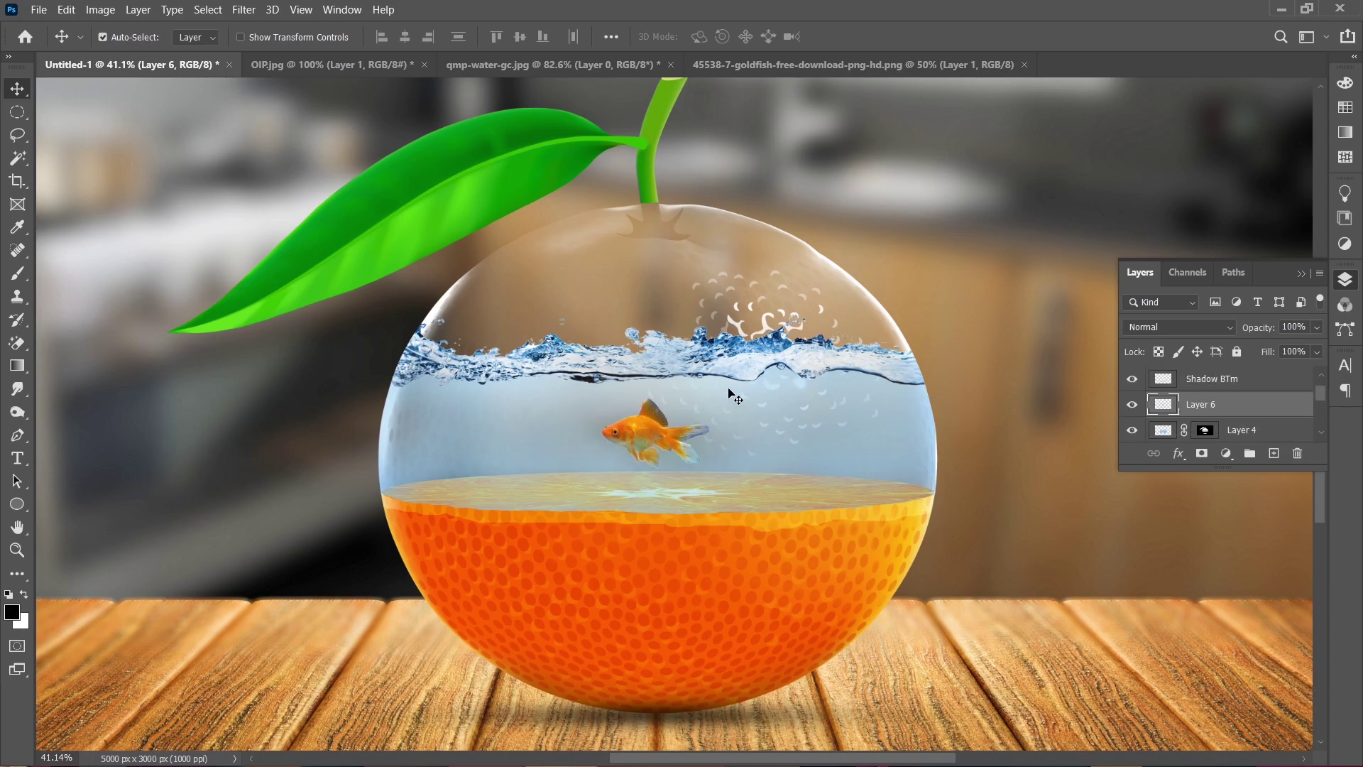
pyautogui.hotkey('ctrl', '0')
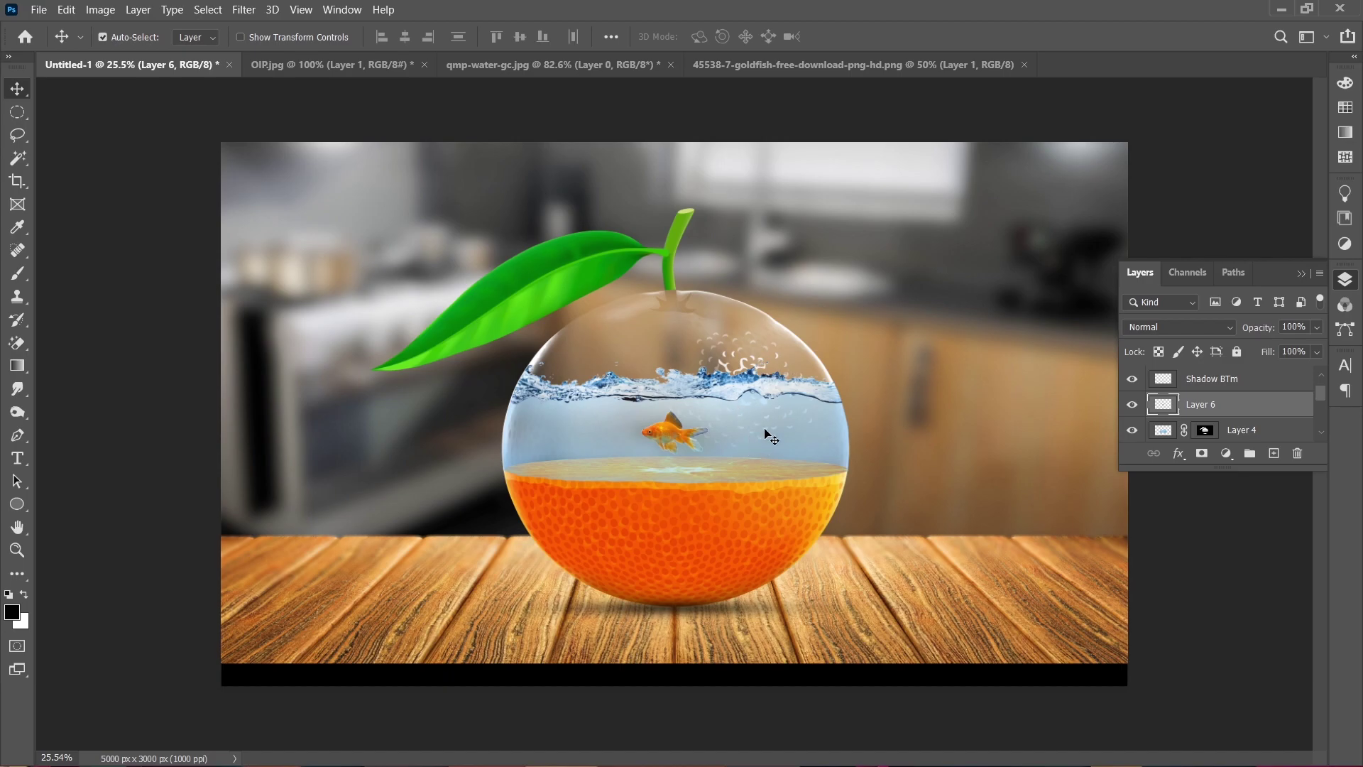
# - Set the goldfish Layer 6 opacity to about 60%
pyautogui.scroll(3, 766, 434)
pyautogui.click(1319, 328)
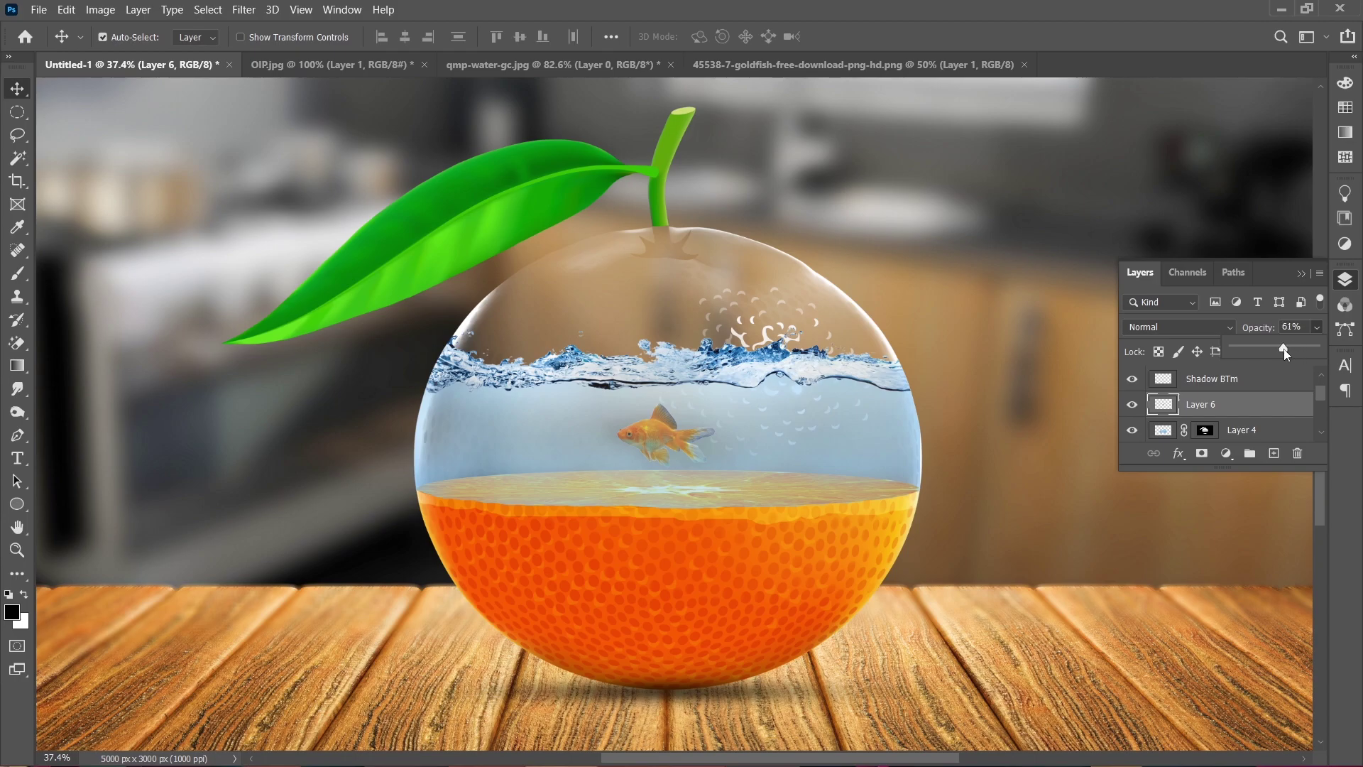
pyautogui.click(1300, 272)
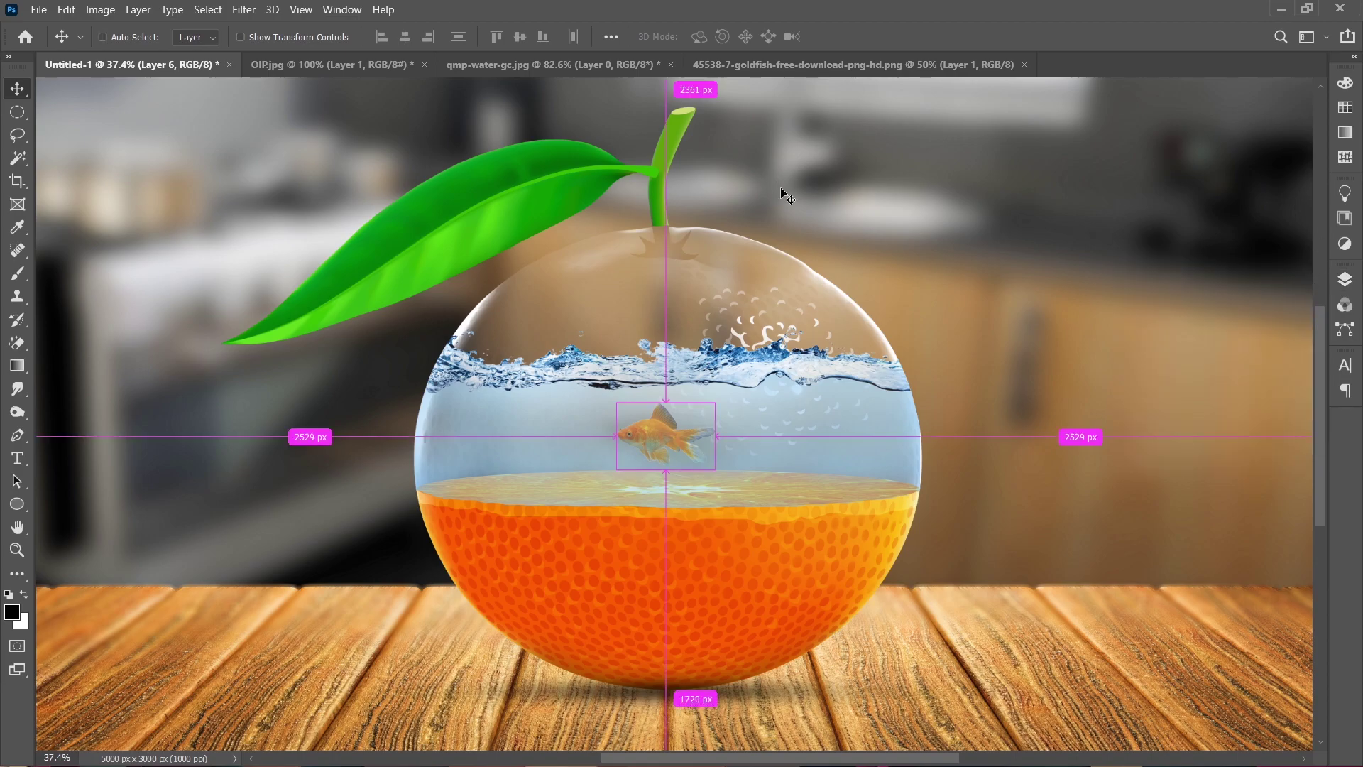
# - Enlarge the goldfish to about 109% and centre it in the water band
pyautogui.hotkey('ctrl', 't')
pyautogui.moveTo(716, 468)
pyautogui.mouseDown()
pyautogui.moveTo(728, 475)
pyautogui.moveTo(685, 450)
pyautogui.mouseUp()
pyautogui.press('Return')
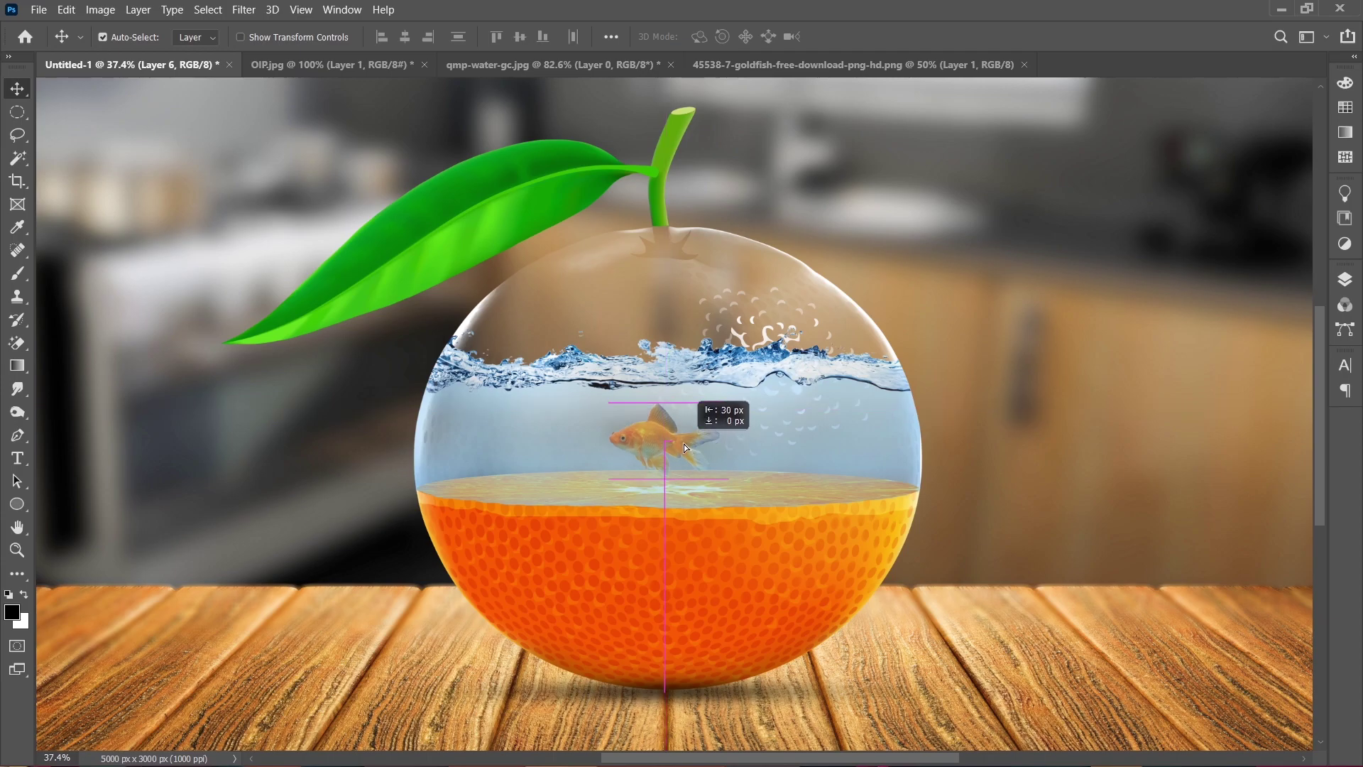
pyautogui.moveTo(685, 450); pyautogui.dragTo(684, 440)
pyautogui.hotkey('ctrl', '0')
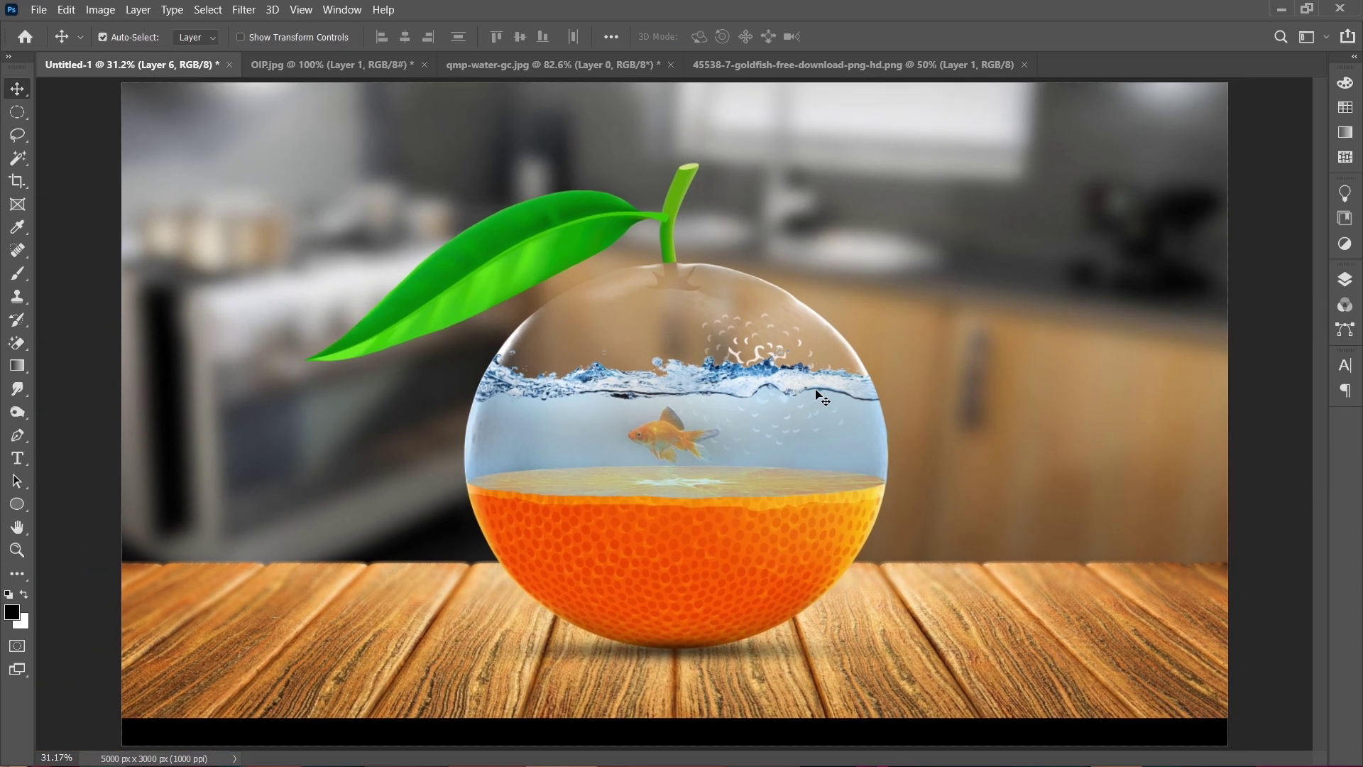
pyautogui.click(1342, 281)
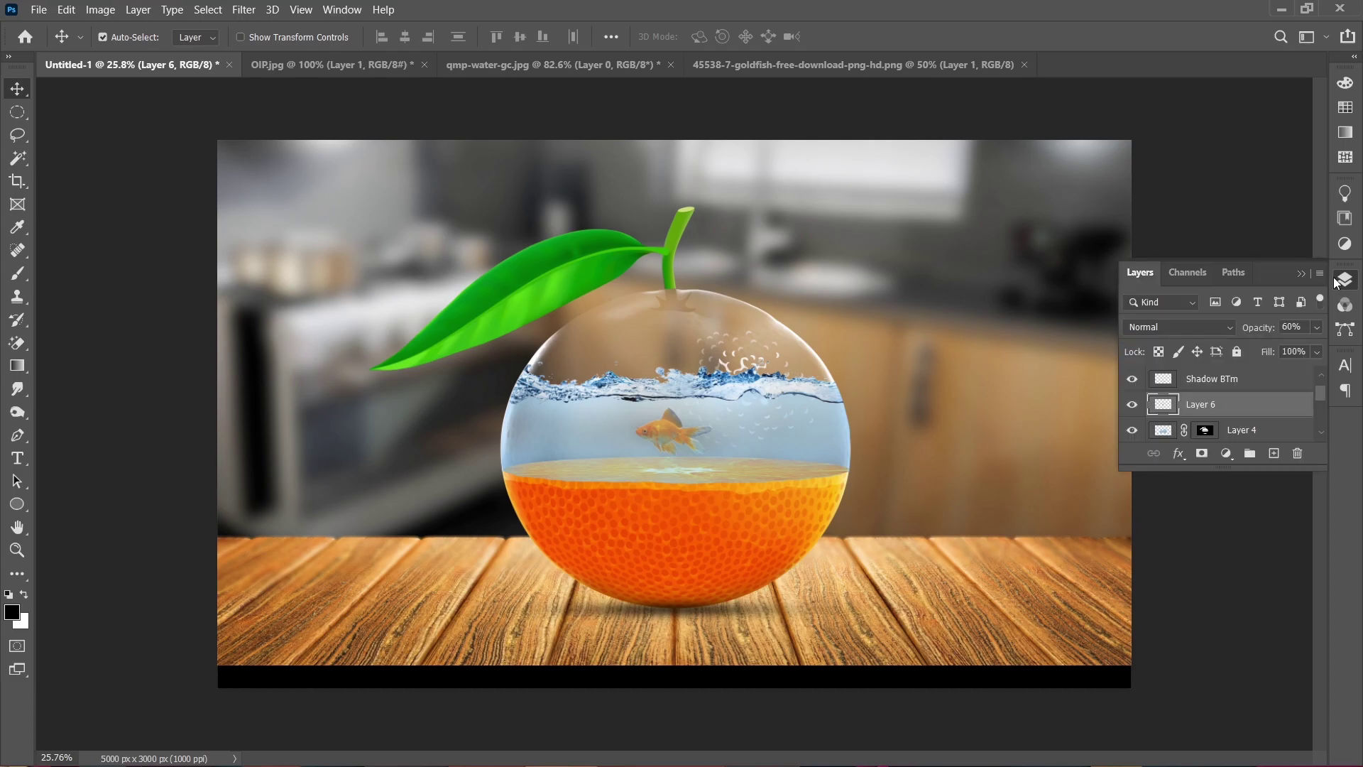